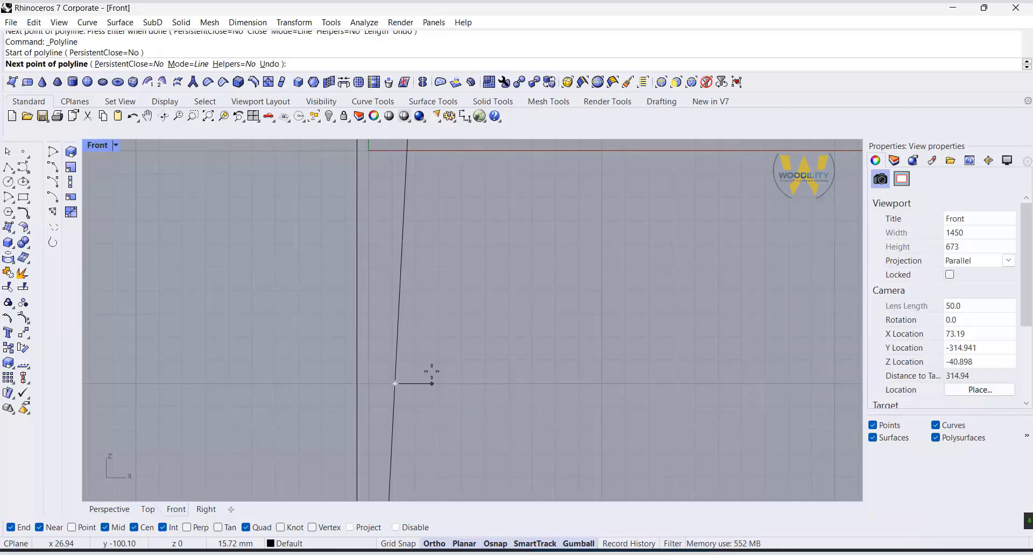
Draw an open three-sided collar outline with polylines, projecting outward from the slanted profile line in the front view
{"action": "left_click", "coordinate": [425, 383]}
{"action": "left_click", "coordinate": [432, 383]}
{"action": "left_click_drag", "start_coordinate": [456, 385], "coordinate": [456, 385]}
{"action": "left_click", "coordinate": [8, 167]}
{"action": "left_click", "coordinate": [418, 384]}
{"action": "left_click", "coordinate": [418, 416]}
{"action": "left_click", "coordinate": [394, 416]}
{"action": "right_click", "coordinate": [394, 416]}
Move the collar outline's two lower points down and extend its lower inner end across the slanted profile line
{"action": "scroll", "coordinate": [435, 484], "scroll_direction": "down", "scroll_amount": 4}
{"action": "right_click_drag", "start_coordinate": [435, 484], "coordinate": [445, 405]}
{"action": "scroll", "coordinate": [415, 370], "scroll_direction": "up", "scroll_amount": 6}
{"action": "left_click", "coordinate": [438, 345]}
{"action": "left_click", "coordinate": [438, 345]}
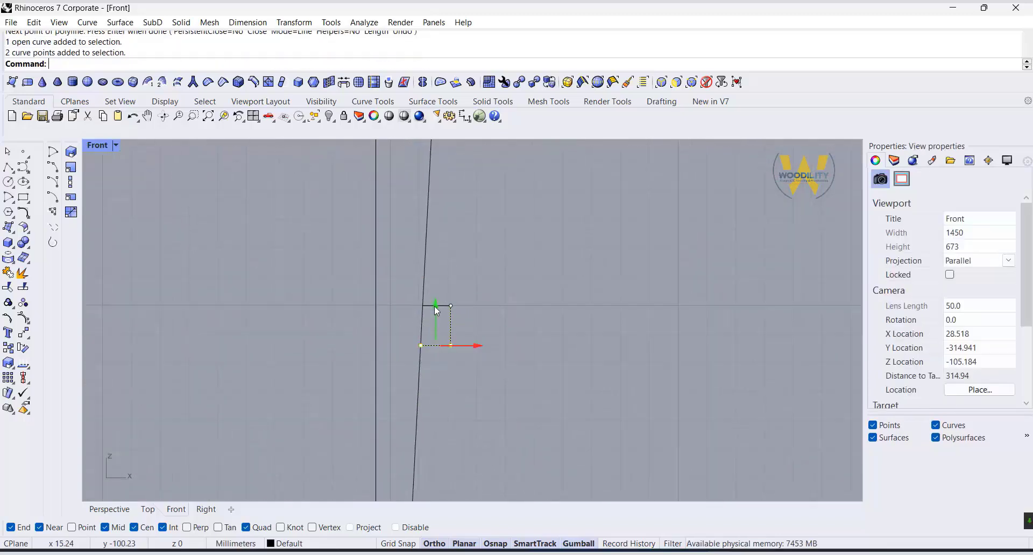
{"action": "left_click_drag", "start_coordinate": [430, 326], "coordinate": [430, 326]}
{"action": "left_click_drag", "start_coordinate": [398, 346], "coordinate": [459, 364]}
{"action": "key", "text": "Escape"}
{"action": "key", "text": "Escape"}
Trim away the piece of the slanted profile line that lies inside the collar outline
{"action": "scroll", "coordinate": [479, 319], "scroll_direction": "down", "scroll_amount": 6}
{"action": "right_click_drag", "start_coordinate": [481, 317], "coordinate": [479, 287]}
{"action": "scroll", "coordinate": [444, 377], "scroll_direction": "up", "scroll_amount": 4}
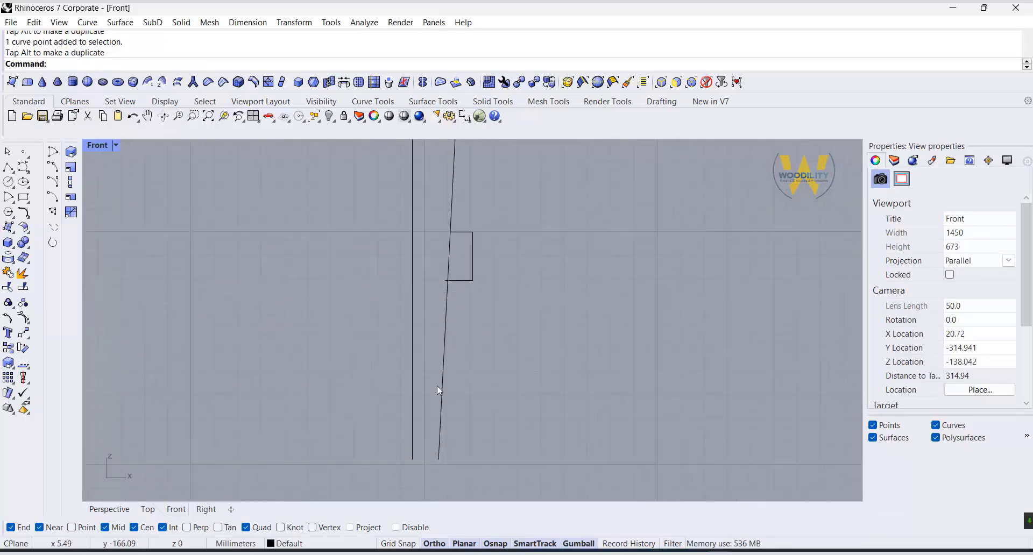
{"action": "scroll", "coordinate": [428, 410], "scroll_direction": "down", "scroll_amount": 5}
{"action": "right_click_drag", "start_coordinate": [459, 399], "coordinate": [462, 460]}
{"action": "scroll", "coordinate": [442, 447], "scroll_direction": "up", "scroll_amount": 4}
{"action": "left_click_drag", "start_coordinate": [452, 420], "coordinate": [419, 472]}
{"action": "scroll", "coordinate": [421, 447], "scroll_direction": "up", "scroll_amount": 8}
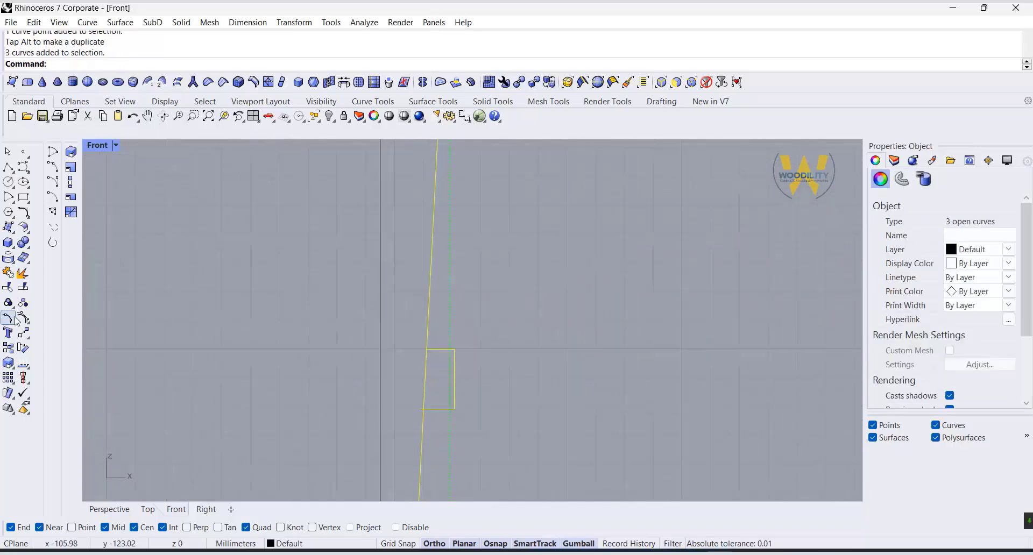
{"action": "left_click", "coordinate": [8, 319]}
{"action": "left_click", "coordinate": [425, 393]}
{"action": "left_click", "coordinate": [425, 393]}
{"action": "key", "text": "Return"}
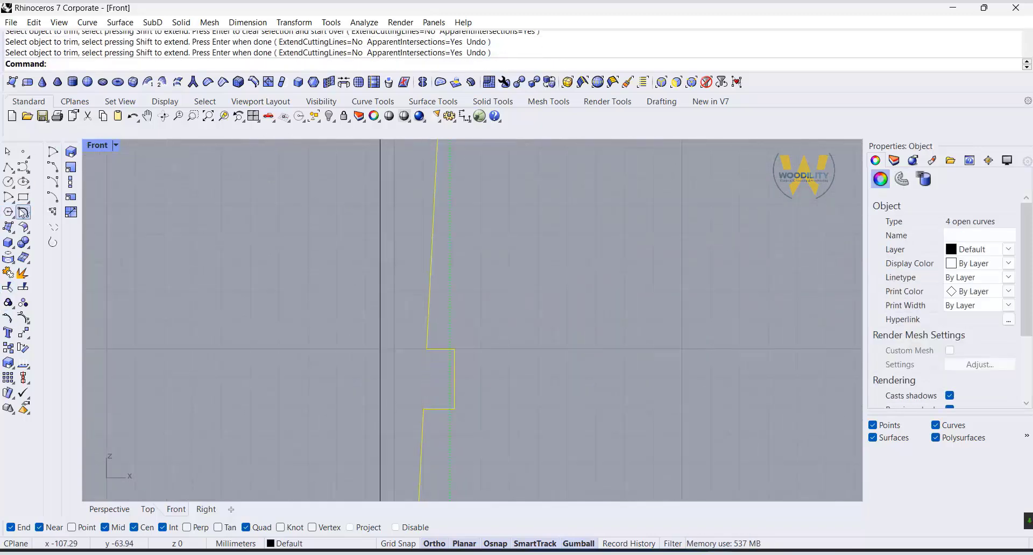
Fillet the collar's upper outer corner with a 5 mm radius
{"action": "left_click", "coordinate": [22, 213]}
{"action": "type", "text": "5"}
{"action": "key", "text": "Return"}
{"action": "left_click", "coordinate": [447, 349]}
{"action": "left_click", "coordinate": [455, 370]}
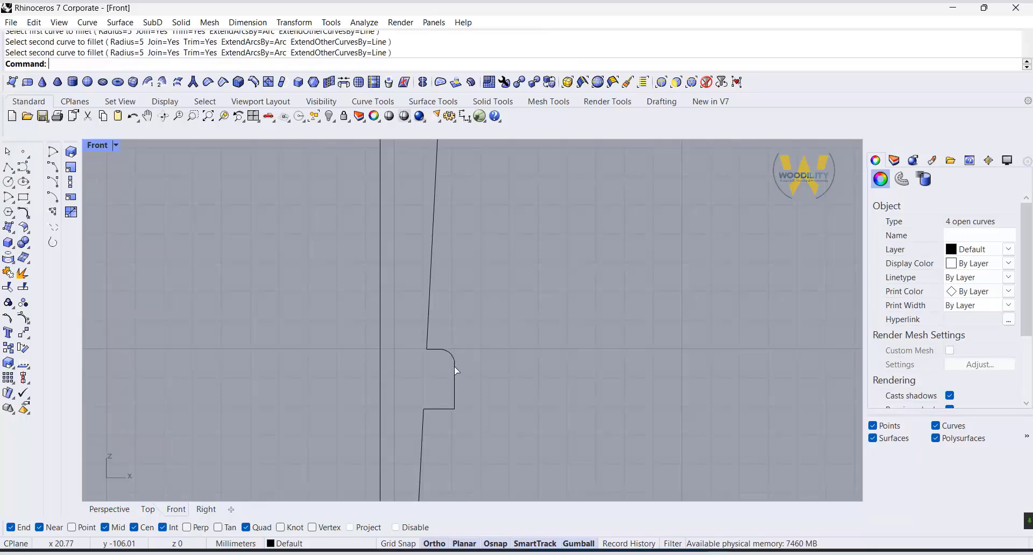
Fillet the collar's lower outer corner and both inner corners with the 5 mm radius
{"action": "scroll", "coordinate": [450, 391], "scroll_direction": "up", "scroll_amount": 8}
{"action": "right_click", "coordinate": [451, 397]}
{"action": "left_click", "coordinate": [461, 407]}
{"action": "left_click", "coordinate": [431, 435]}
{"action": "right_click", "coordinate": [405, 443]}
{"action": "left_click", "coordinate": [387, 455]}
{"action": "left_click", "coordinate": [404, 435]}
{"action": "right_click_drag", "start_coordinate": [409, 279], "coordinate": [447, 314]}
{"action": "left_click", "coordinate": [407, 300]}
{"action": "left_click", "coordinate": [398, 266]}
{"action": "right_click", "coordinate": [397, 274]}
{"action": "left_click", "coordinate": [396, 284]}
{"action": "left_click", "coordinate": [417, 300]}
Fillet the inner corner beneath the profile's top cap with a 2 mm radius
{"action": "scroll", "coordinate": [442, 267], "scroll_direction": "down", "scroll_amount": 14}
{"action": "scroll", "coordinate": [443, 267], "scroll_direction": "up", "scroll_amount": 2}
{"action": "scroll", "coordinate": [463, 384], "scroll_direction": "down", "scroll_amount": 12}
{"action": "scroll", "coordinate": [462, 231], "scroll_direction": "up", "scroll_amount": 12}
{"action": "right_click_drag", "start_coordinate": [463, 156], "coordinate": [437, 260]}
{"action": "right_click", "coordinate": [439, 262]}
{"action": "type", "text": "2"}
{"action": "key", "text": "Return"}
{"action": "left_click", "coordinate": [443, 300]}
{"action": "left_click", "coordinate": [435, 322]}
Draw a horizontal line closing the profile's foot, from the slanted line's lower end to the vertical axis line
{"action": "scroll", "coordinate": [434, 324], "scroll_direction": "up", "scroll_amount": 3}
{"action": "scroll", "coordinate": [399, 333], "scroll_direction": "down", "scroll_amount": 9}
{"action": "right_click_drag", "start_coordinate": [421, 249], "coordinate": [523, 298]}
{"action": "scroll", "coordinate": [510, 336], "scroll_direction": "up", "scroll_amount": 4}
{"action": "scroll", "coordinate": [451, 311], "scroll_direction": "down", "scroll_amount": 12}
{"action": "right_click_drag", "start_coordinate": [461, 303], "coordinate": [479, 186]}
{"action": "scroll", "coordinate": [453, 441], "scroll_direction": "down", "scroll_amount": 4}
{"action": "right_click_drag", "start_coordinate": [453, 440], "coordinate": [468, 321]}
{"action": "scroll", "coordinate": [478, 336], "scroll_direction": "up", "scroll_amount": 10}
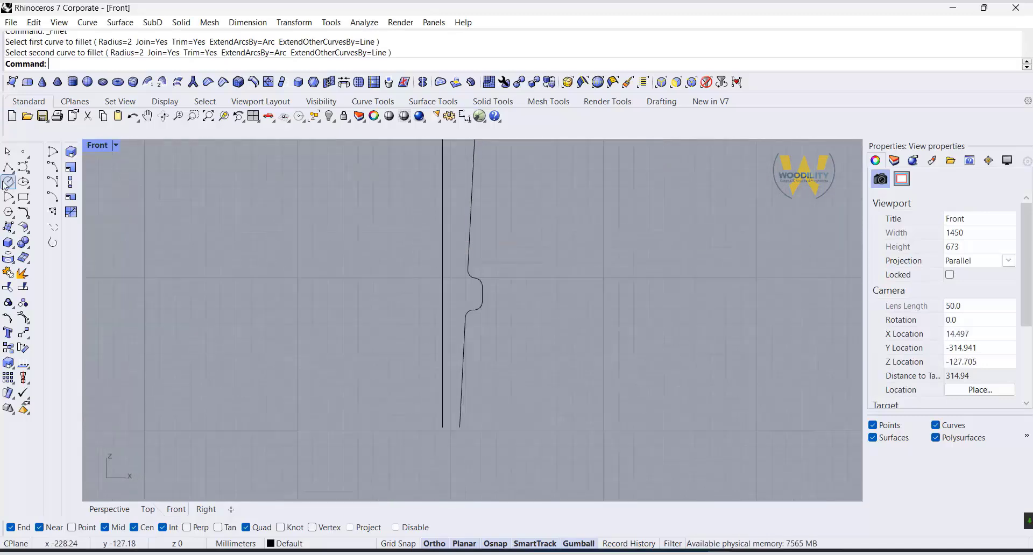
{"action": "left_click", "coordinate": [8, 167]}
{"action": "scroll", "coordinate": [410, 432], "scroll_direction": "up", "scroll_amount": 2}
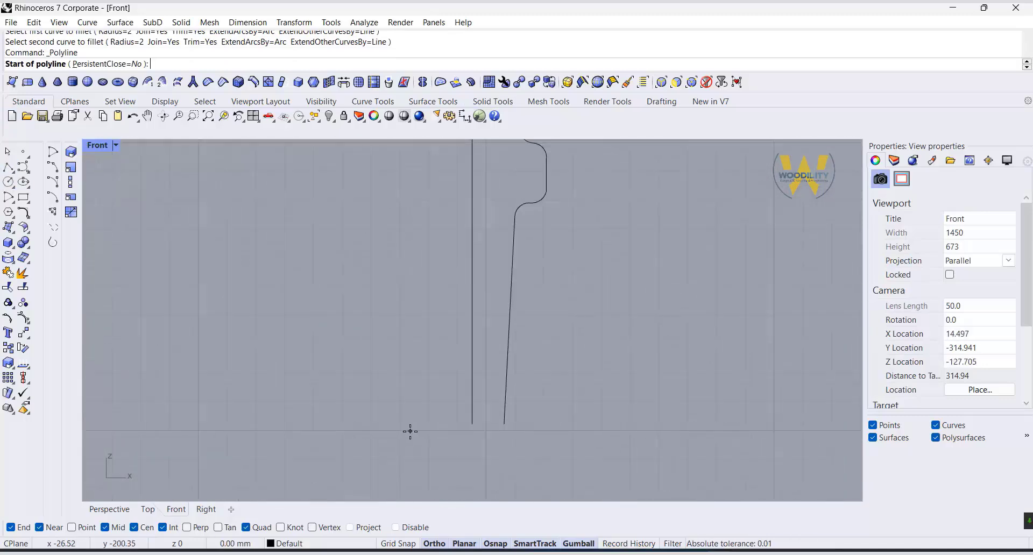
{"action": "left_click", "coordinate": [503, 421]}
{"action": "scroll", "coordinate": [472, 426], "scroll_direction": "up", "scroll_amount": 3}
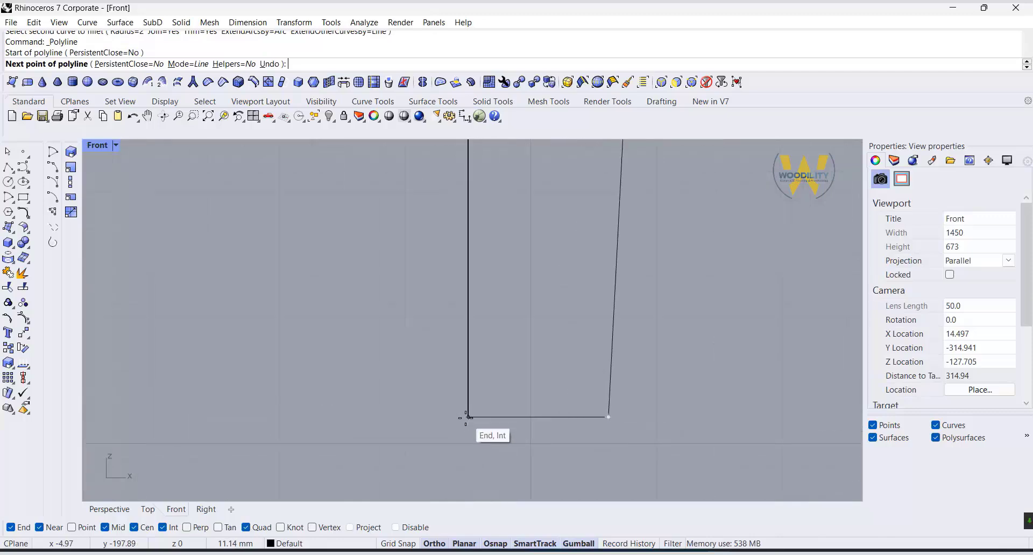
{"action": "left_click", "coordinate": [467, 417]}
{"action": "key", "text": "Return"}
Fillet the outer corner at the profile's foot with a 5 mm radius
{"action": "left_click", "coordinate": [24, 260]}
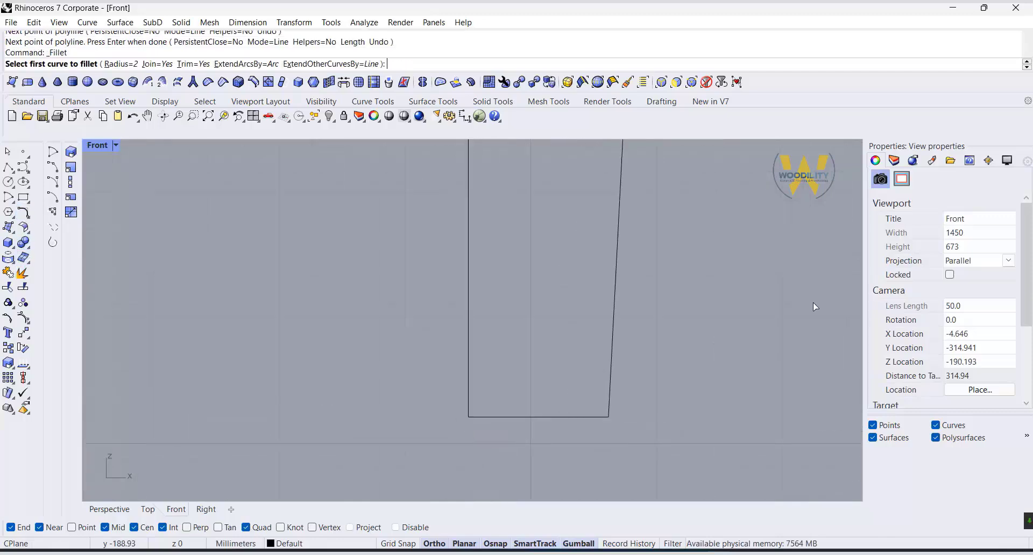
{"action": "type", "text": "5"}
{"action": "key", "text": "Return"}
{"action": "left_click", "coordinate": [611, 377]}
{"action": "left_click", "coordinate": [585, 418]}
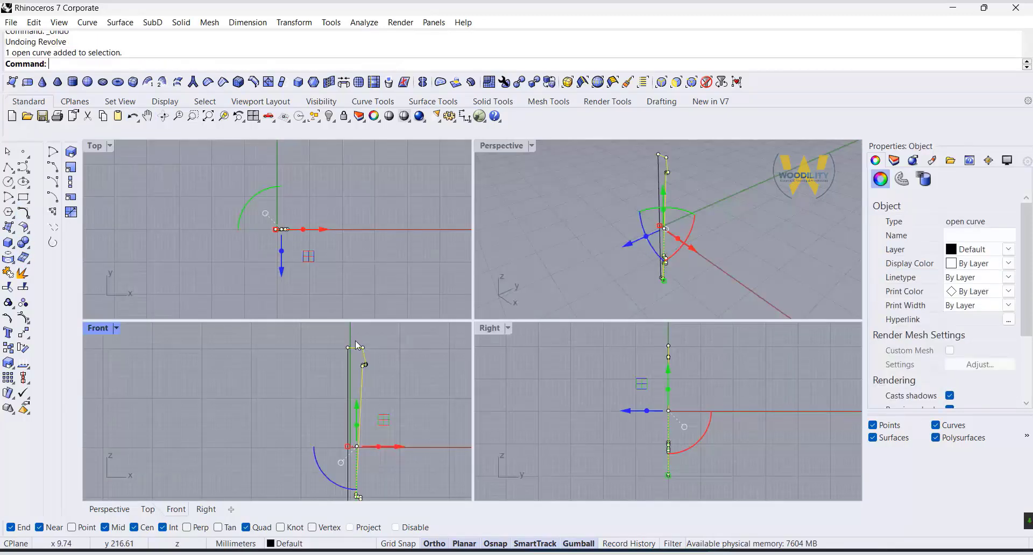
Trim a narrower, square-cornered lower collar into the profile and move its two upper corner points down
{"action": "left_click_drag", "start_coordinate": [397, 425], "coordinate": [412, 375]}
{"action": "right_click_drag", "start_coordinate": [412, 469], "coordinate": [396, 364]}
{"action": "right_click_drag", "start_coordinate": [354, 495], "coordinate": [376, 450]}
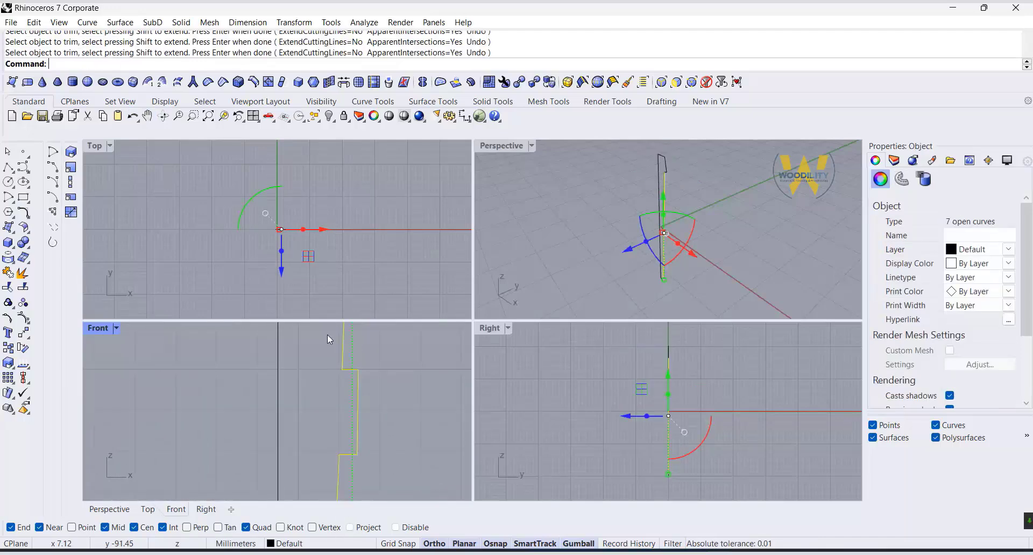
{"action": "left_click", "coordinate": [327, 336]}
{"action": "left_click", "coordinate": [349, 369]}
{"action": "left_click_drag", "start_coordinate": [400, 337], "coordinate": [317, 468]}
{"action": "left_click", "coordinate": [8, 272]}
{"action": "left_click", "coordinate": [343, 356]}
{"action": "left_click_drag", "start_coordinate": [309, 356], "coordinate": [371, 381]}
{"action": "left_click_drag", "start_coordinate": [350, 335], "coordinate": [350, 357]}
{"action": "left_click", "coordinate": [405, 399]}
Fillet the lower collar's upper outer and upper inner corners with a 2 mm radius
{"action": "scroll", "coordinate": [405, 399], "scroll_direction": "down", "scroll_amount": 2}
{"action": "scroll", "coordinate": [372, 365], "scroll_direction": "up", "scroll_amount": 4}
{"action": "scroll", "coordinate": [370, 355], "scroll_direction": "down", "scroll_amount": 15}
{"action": "scroll", "coordinate": [369, 355], "scroll_direction": "up", "scroll_amount": 2}
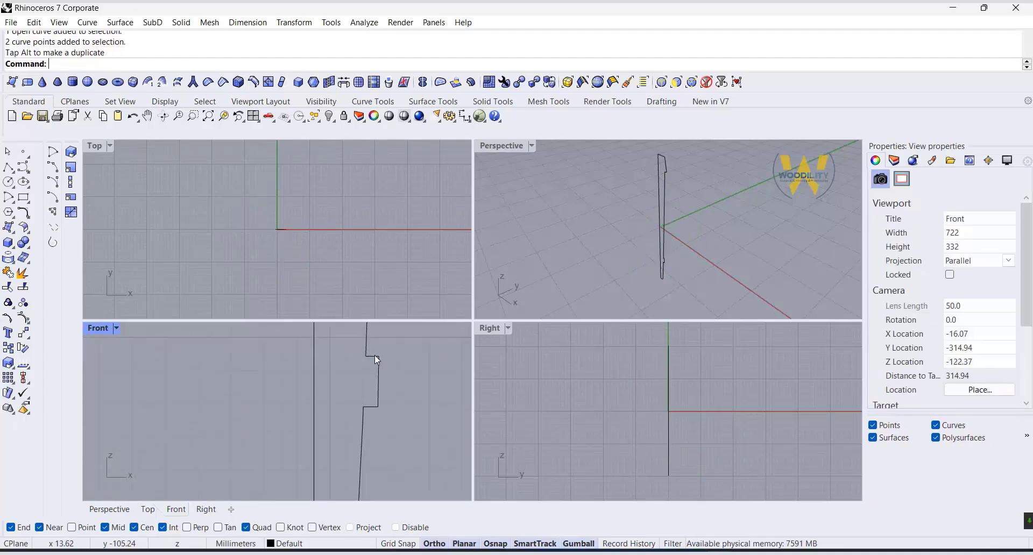
{"action": "left_click", "coordinate": [23, 213]}
{"action": "scroll", "coordinate": [380, 371], "scroll_direction": "up", "scroll_amount": 3}
{"action": "type", "text": "2"}
{"action": "key", "text": "Return"}
{"action": "left_click", "coordinate": [375, 355]}
{"action": "left_click", "coordinate": [365, 344]}
{"action": "right_click", "coordinate": [364, 344]}
{"action": "left_click", "coordinate": [359, 344]}
{"action": "left_click", "coordinate": [352, 335]}
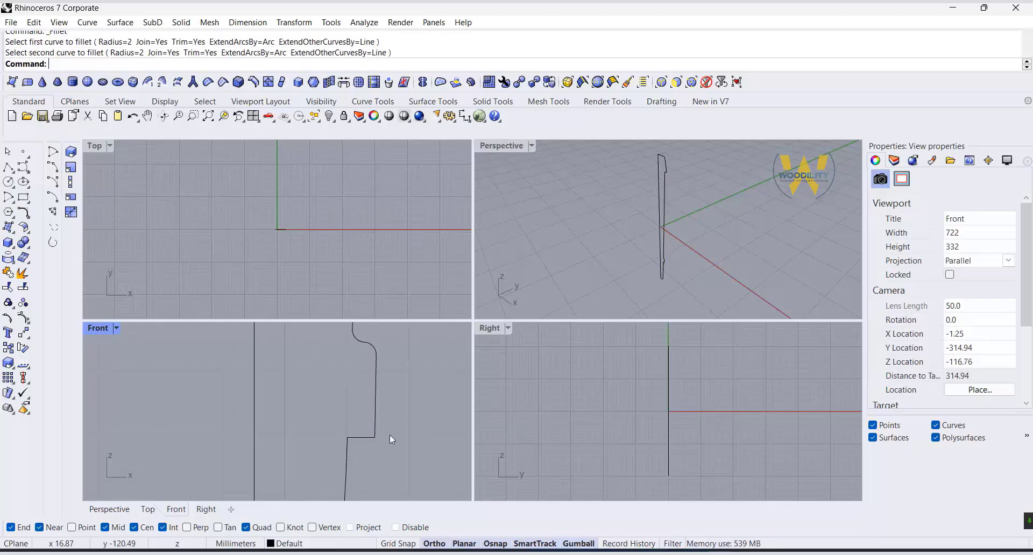
Pull the stray end point off the lower collar's bottom outer corner and delete it
{"action": "left_click", "coordinate": [375, 436]}
{"action": "left_click", "coordinate": [393, 429]}
{"action": "left_click_drag", "start_coordinate": [389, 432], "coordinate": [390, 467]}
{"action": "left_click", "coordinate": [8, 273]}
{"action": "left_click", "coordinate": [394, 397]}
{"action": "left_click", "coordinate": [374, 401]}
{"action": "scroll", "coordinate": [373, 446], "scroll_direction": "up", "scroll_amount": 15}
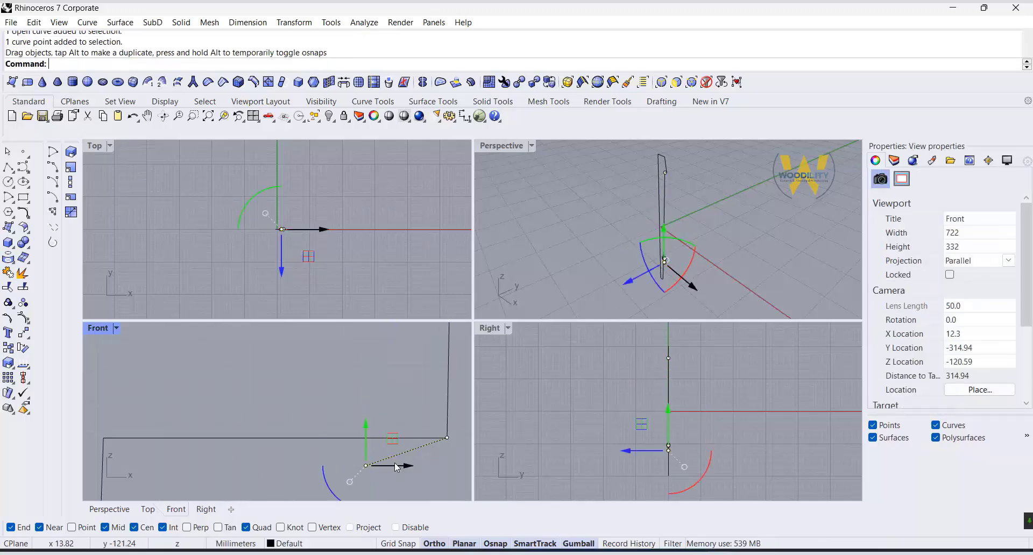
{"action": "key", "text": "Delete"}
Fillet the lower collar's bottom outer and bottom inner corners with a 2 mm radius
{"action": "left_click", "coordinate": [447, 419]}
{"action": "left_click", "coordinate": [468, 434]}
{"action": "left_click_drag", "start_coordinate": [468, 434], "coordinate": [419, 453]}
{"action": "left_click", "coordinate": [8, 273]}
{"action": "left_click", "coordinate": [326, 431]}
{"action": "left_click", "coordinate": [23, 212]}
{"action": "left_click", "coordinate": [447, 420]}
{"action": "left_click", "coordinate": [400, 439]}
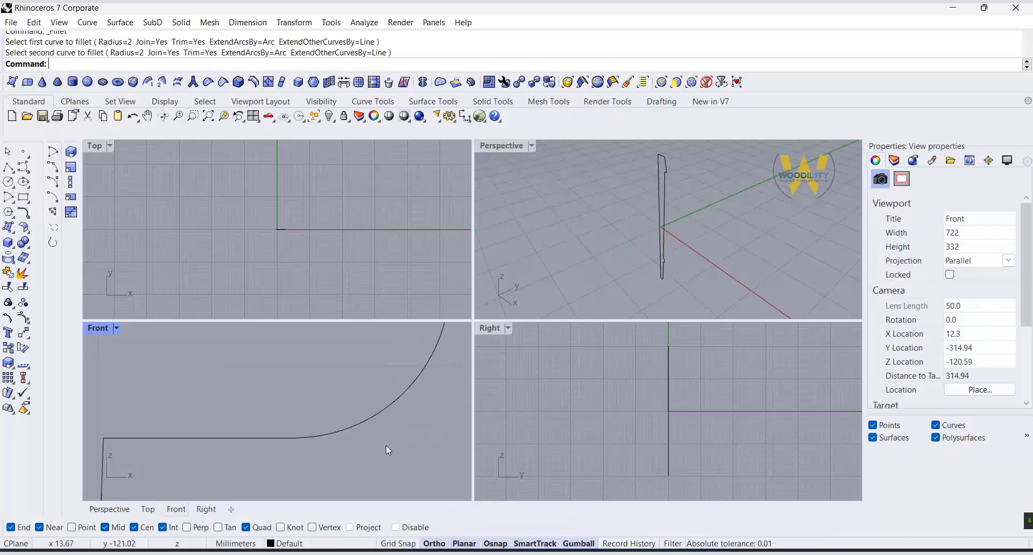
{"action": "right_click", "coordinate": [247, 464]}
{"action": "left_click", "coordinate": [253, 439]}
{"action": "left_click", "coordinate": [232, 454]}
Join the eight profile curves into one and lengthen the foot by moving its four lowest control points down
{"action": "scroll", "coordinate": [239, 449], "scroll_direction": "down", "scroll_amount": 7}
{"action": "right_click_drag", "start_coordinate": [262, 400], "coordinate": [279, 424]}
{"action": "scroll", "coordinate": [337, 429], "scroll_direction": "down", "scroll_amount": 20}
{"action": "right_click_drag", "start_coordinate": [360, 375], "coordinate": [352, 401]}
{"action": "scroll", "coordinate": [347, 362], "scroll_direction": "down", "scroll_amount": 2}
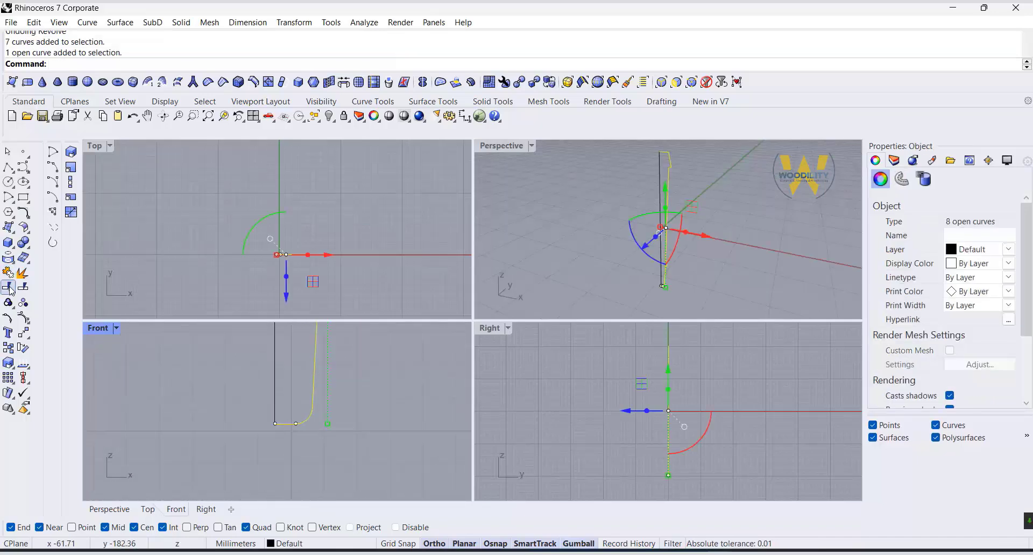
{"action": "left_click", "coordinate": [7, 302]}
{"action": "scroll", "coordinate": [211, 417], "scroll_direction": "down", "scroll_amount": 3}
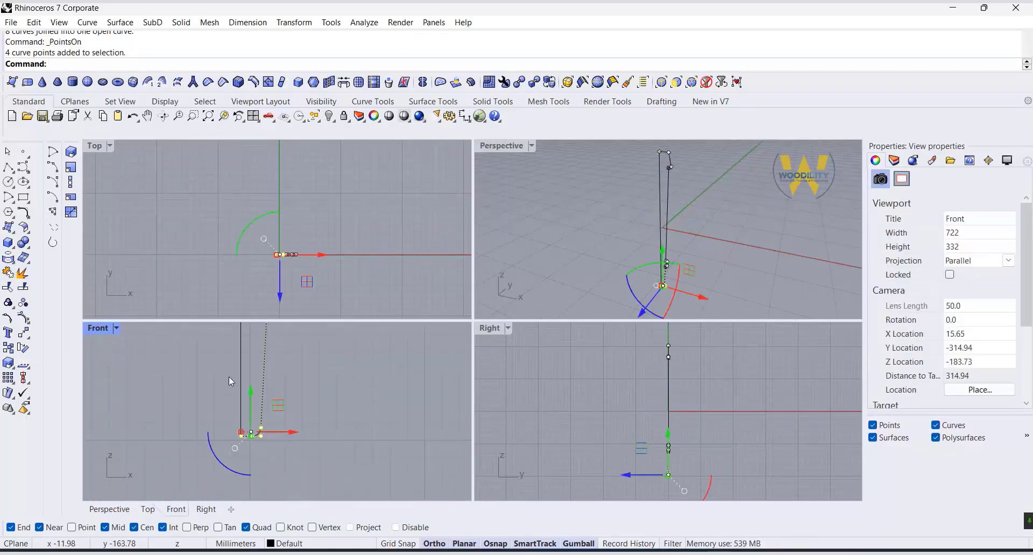
{"action": "right_click_drag", "start_coordinate": [247, 412], "coordinate": [327, 430]}
{"action": "left_click", "coordinate": [312, 386]}
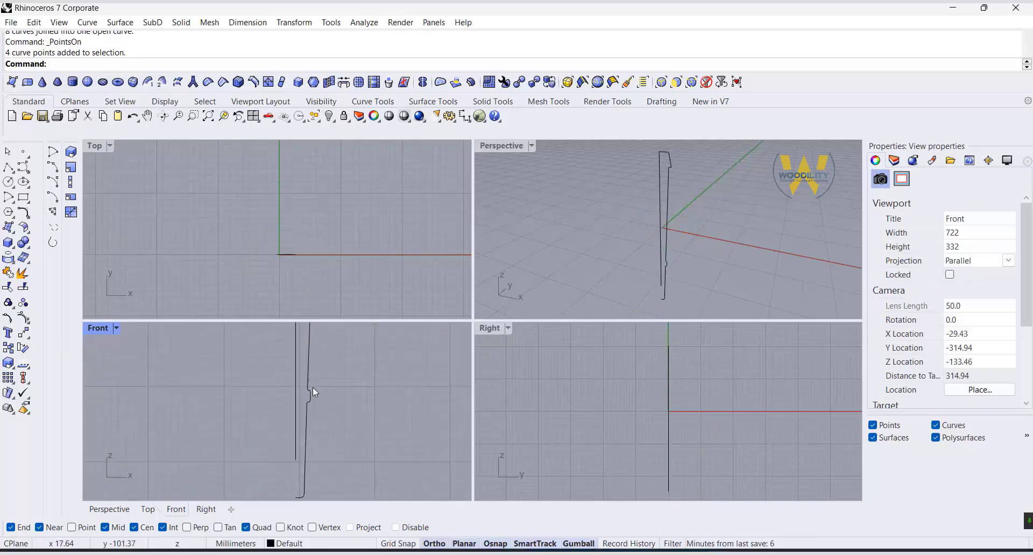
Move the lower collar's control points down along the profile
{"action": "left_click_drag", "start_coordinate": [262, 392], "coordinate": [329, 414]}
{"action": "left_click", "coordinate": [308, 360]}
{"action": "key", "text": "Escape"}
{"action": "key", "text": "Escape"}
{"action": "key", "text": "Escape"}
{"action": "scroll", "coordinate": [375, 456], "scroll_direction": "down", "scroll_amount": 4}
{"action": "left_click", "coordinate": [329, 431]}
{"action": "type", "text": "Mirror"}
{"action": "key", "text": "Return"}
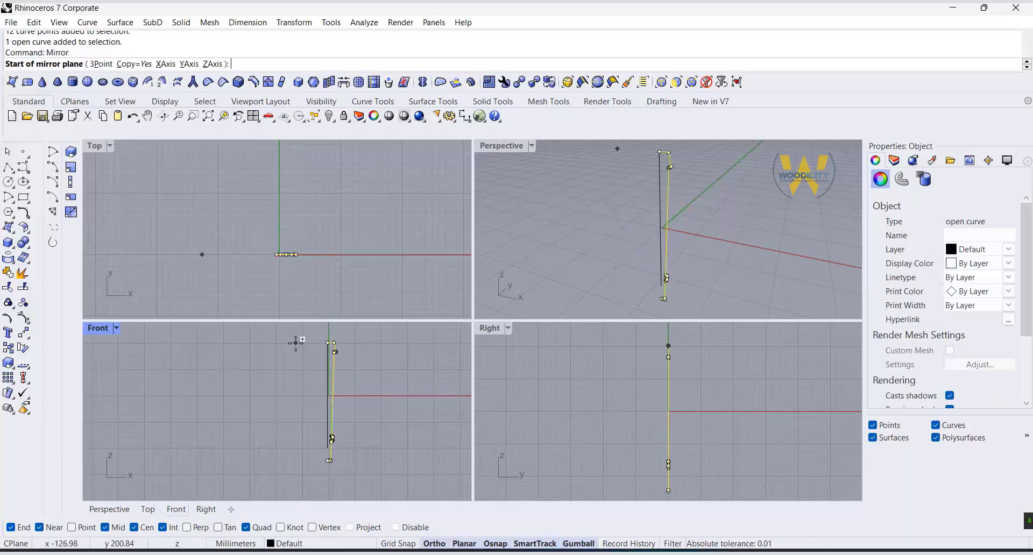
Revolve the joined profile curve a full 360 degrees about the vertical axis line to form the leg
{"action": "left_click", "coordinate": [11, 231]}
{"action": "left_click", "coordinate": [98, 248]}
{"action": "left_click", "coordinate": [334, 368]}
{"action": "right_click", "coordinate": [333, 368]}
{"action": "left_click", "coordinate": [327, 343]}
{"action": "left_click", "coordinate": [318, 463]}
{"action": "key", "text": "Return"}
{"action": "key", "text": "Return"}
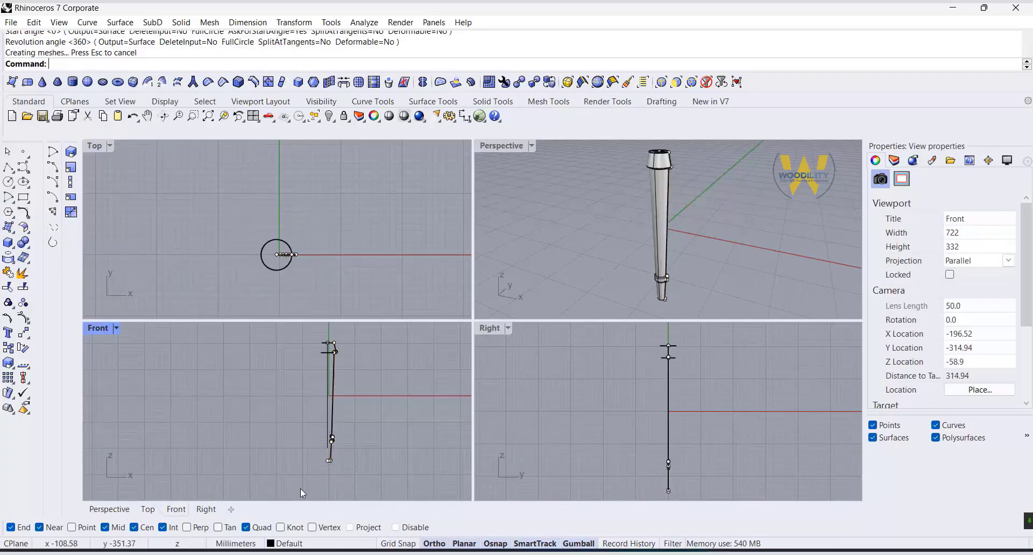
Draw a circle of 200 mm radius in the top view, centred on the Y axis behind the leg
{"action": "double_click", "coordinate": [493, 148]}
{"action": "scroll", "coordinate": [447, 205], "scroll_direction": "up", "scroll_amount": 5}
{"action": "left_click", "coordinate": [437, 275]}
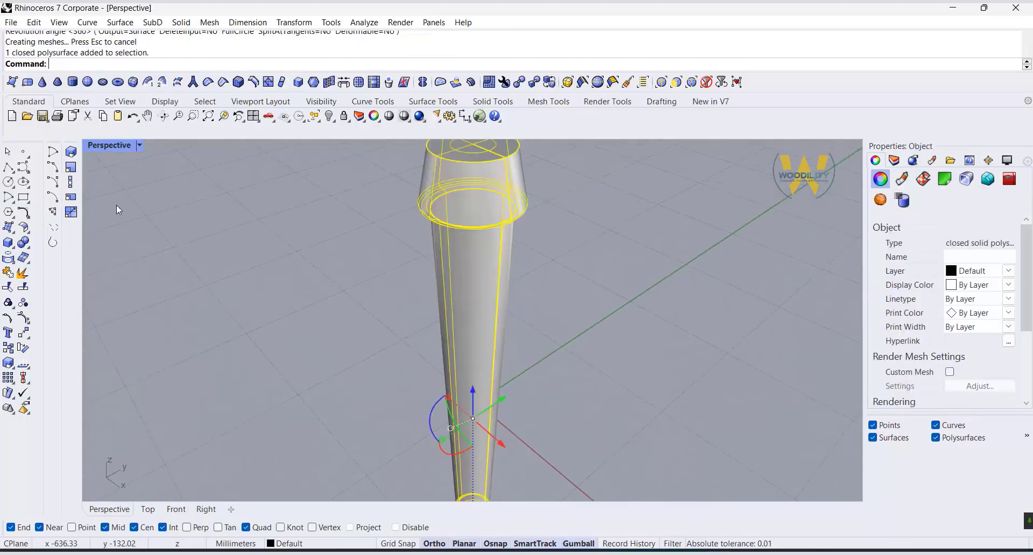
{"action": "double_click", "coordinate": [98, 150]}
{"action": "left_click", "coordinate": [8, 182]}
{"action": "left_click", "coordinate": [277, 152]}
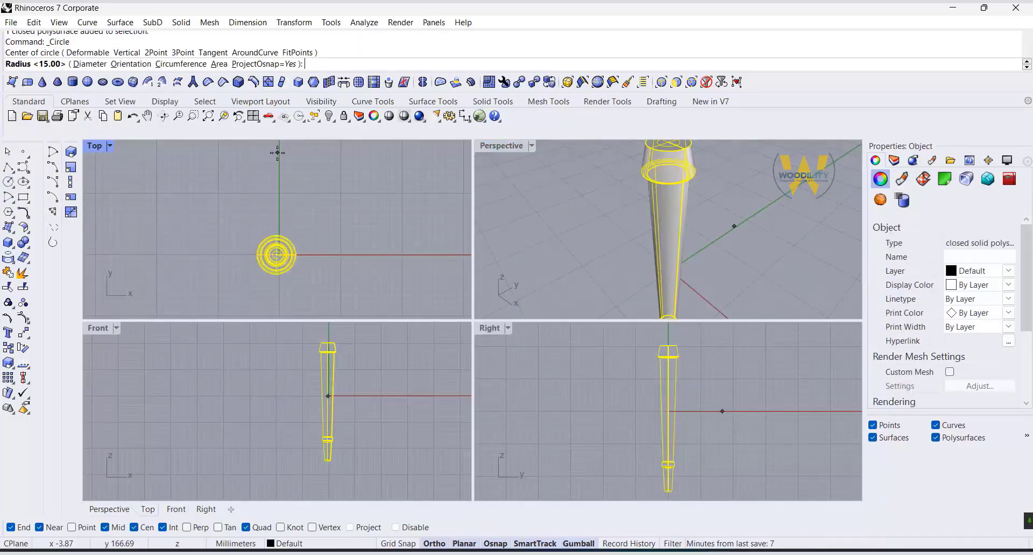
{"action": "type", "text": "200"}
{"action": "key", "text": "Return"}
Move the leg and its two curves so the front quadrant of the leg's top edge sits on the 200 mm radius circle
{"action": "left_click_drag", "start_coordinate": [252, 183], "coordinate": [334, 312]}
{"action": "scroll", "coordinate": [266, 272], "scroll_direction": "up", "scroll_amount": 3}
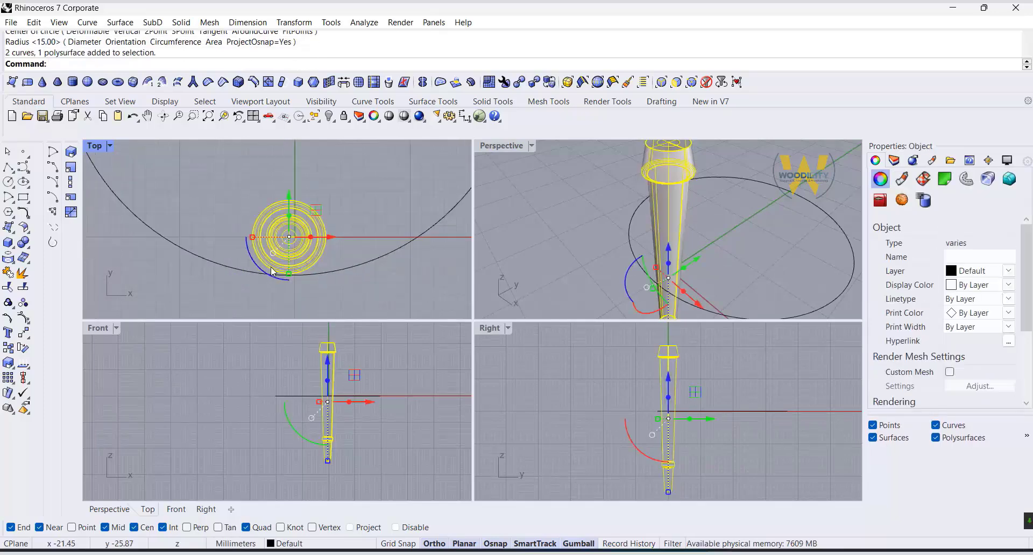
{"action": "left_click", "coordinate": [20, 333]}
{"action": "left_click", "coordinate": [289, 274]}
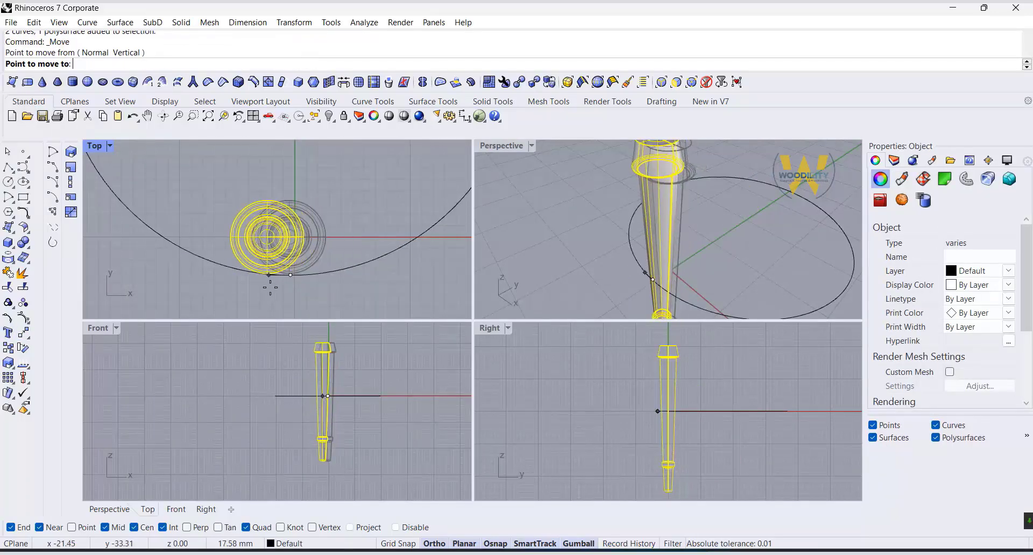
{"action": "left_click", "coordinate": [287, 290]}
{"action": "right_click", "coordinate": [286, 295]}
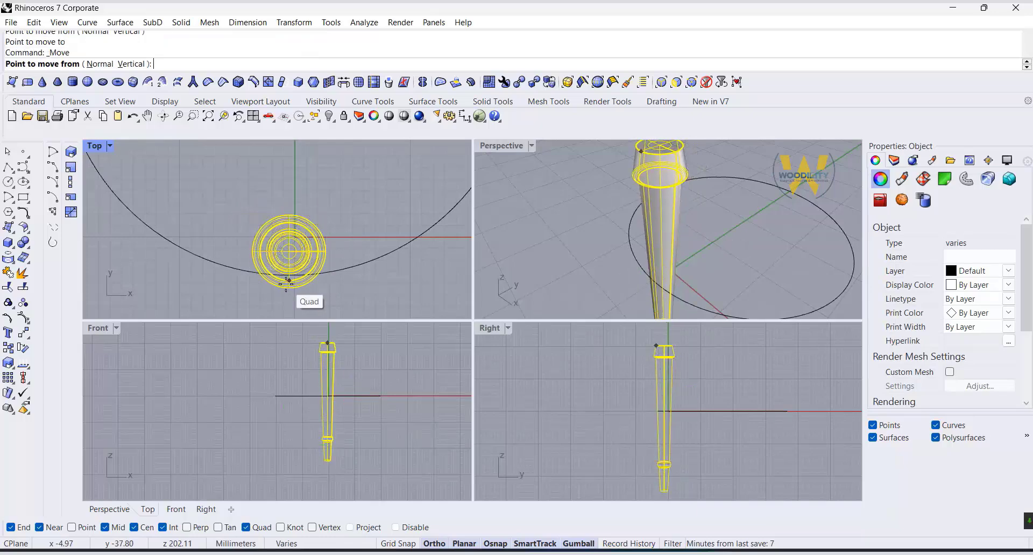
{"action": "left_click", "coordinate": [288, 280]}
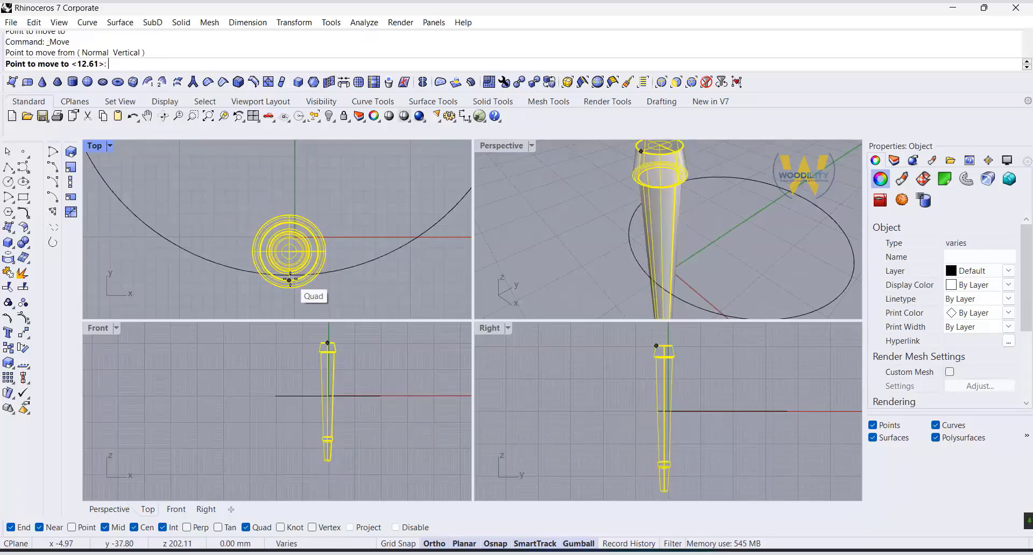
{"action": "left_click", "coordinate": [290, 275]}
Draw a box about 50 by 53 mm and 43 mm high on top of the leg, enclosing its top circle
{"action": "left_click", "coordinate": [760, 289]}
{"action": "right_click_drag", "start_coordinate": [738, 278], "coordinate": [737, 194]}
{"action": "scroll", "coordinate": [315, 405], "scroll_direction": "up", "scroll_amount": 5}
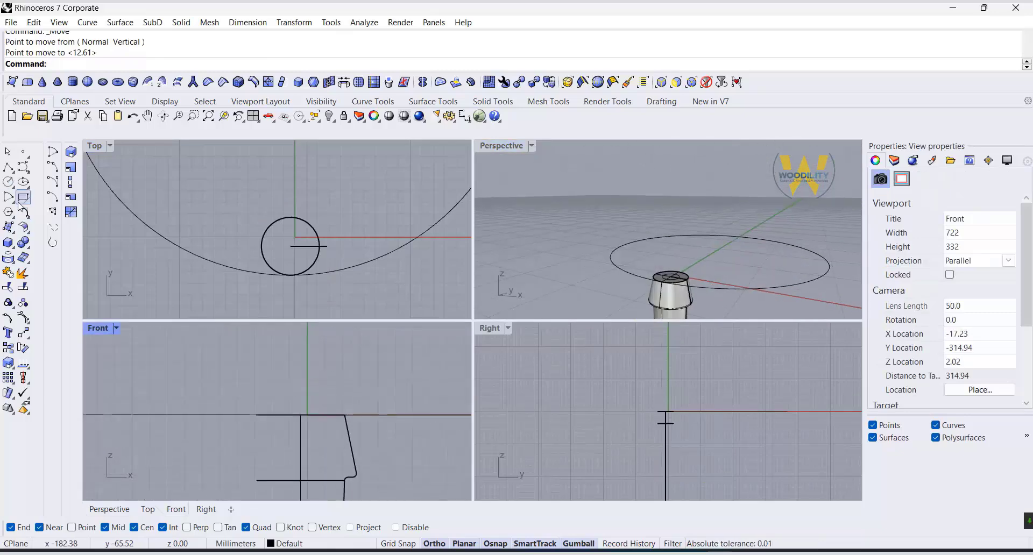
{"action": "left_click", "coordinate": [11, 248]}
{"action": "left_click", "coordinate": [28, 249]}
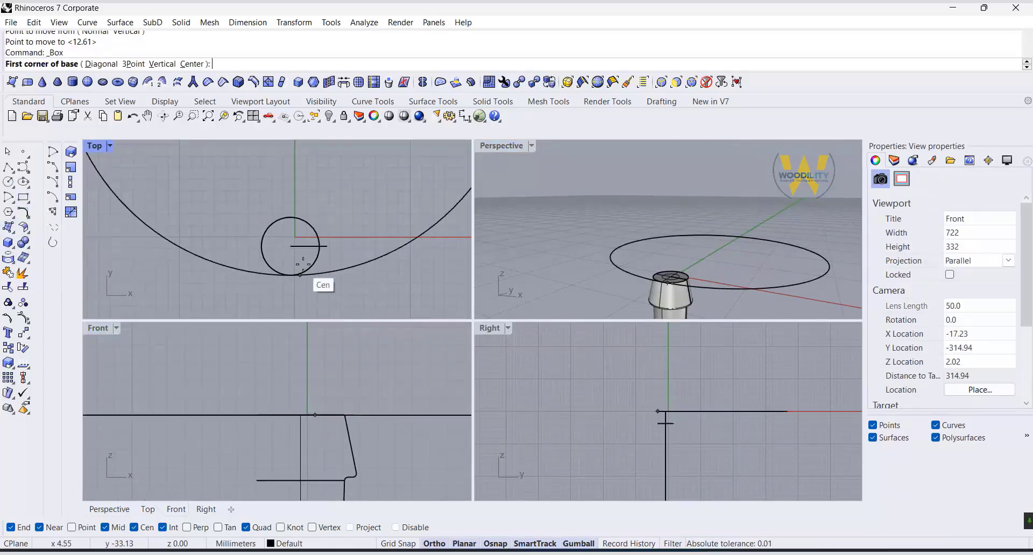
{"action": "left_click", "coordinate": [318, 212]}
{"action": "left_click", "coordinate": [260, 274]}
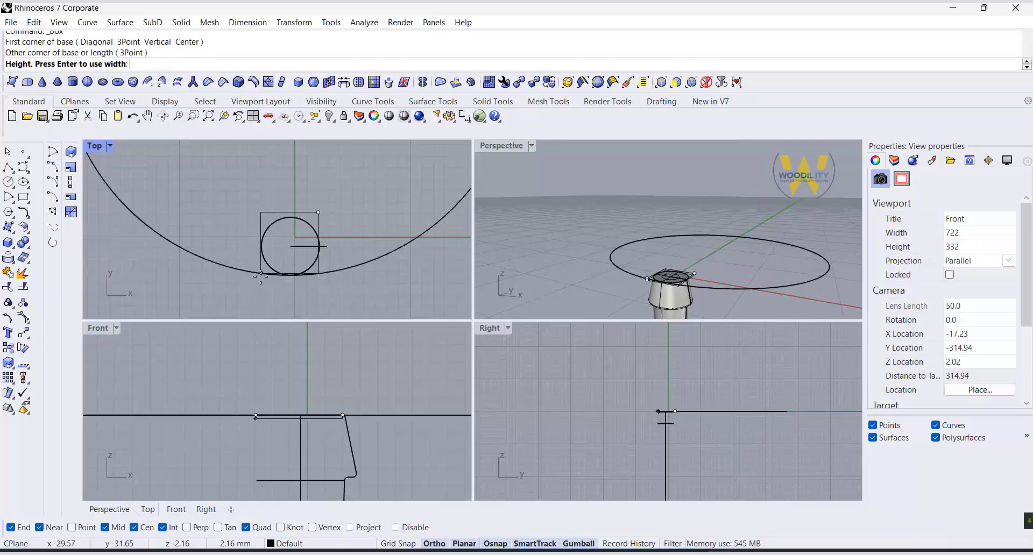
{"action": "left_click", "coordinate": [315, 341]}
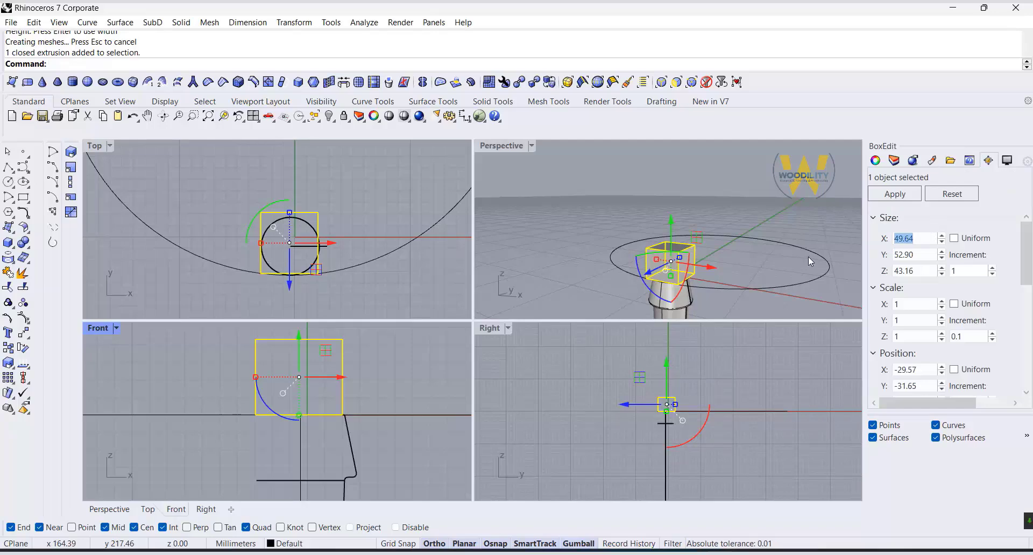
Set the box's size to 52 mm in X, 52 mm in Y and 40 mm in Z
{"action": "type", "text": "50"}
{"action": "key", "text": "Return"}
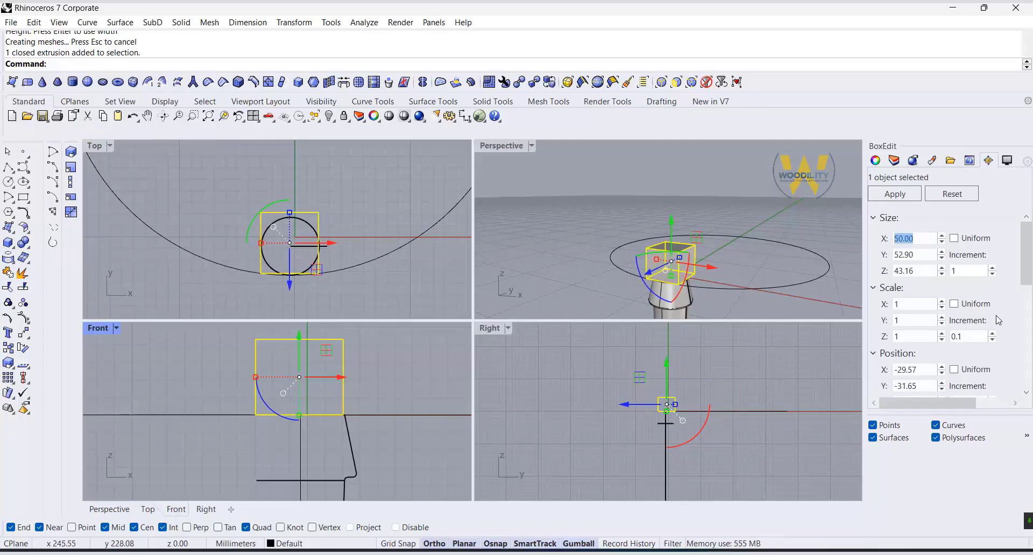
{"action": "key", "text": "Up"}
{"action": "key", "text": "Up"}
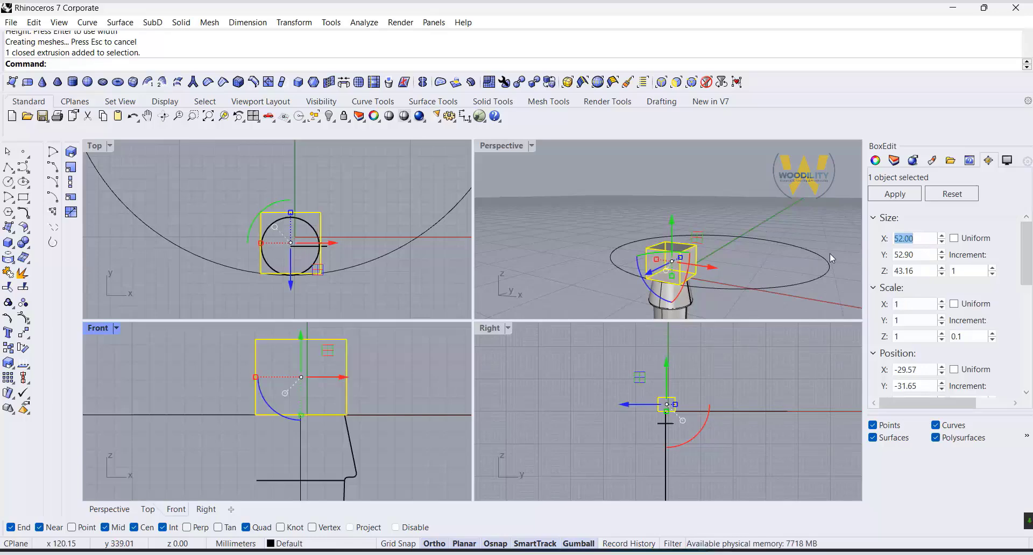
{"action": "key", "text": "Tab"}
{"action": "type", "text": "52"}
{"action": "key", "text": "Return"}
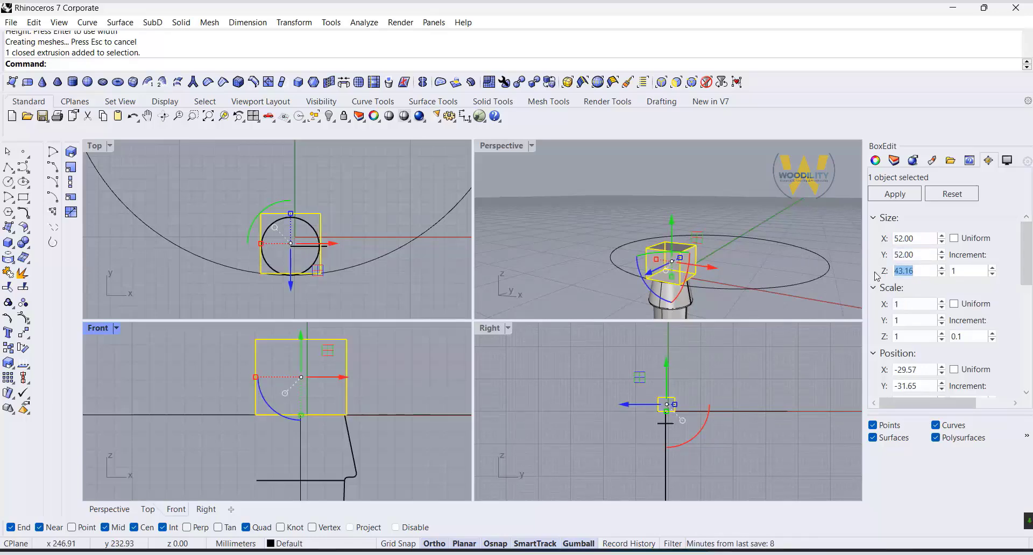
{"action": "type", "text": "40"}
{"action": "key", "text": "Return"}
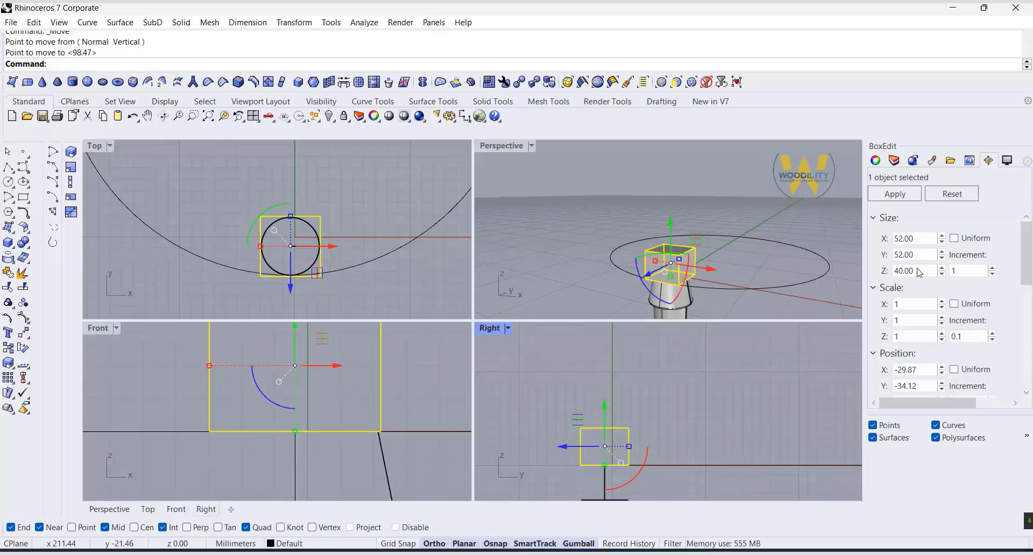
Join the square block and the turned leg into one solid with a Boolean union
{"action": "left_click", "coordinate": [588, 215]}
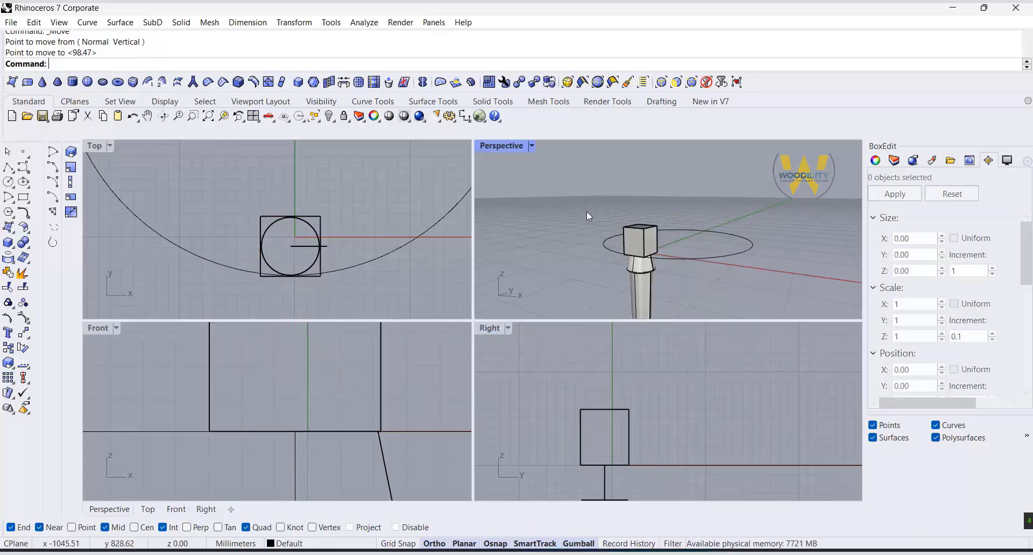
{"action": "right_click_drag", "start_coordinate": [588, 215], "coordinate": [629, 164]}
{"action": "scroll", "coordinate": [614, 186], "scroll_direction": "up", "scroll_amount": 5}
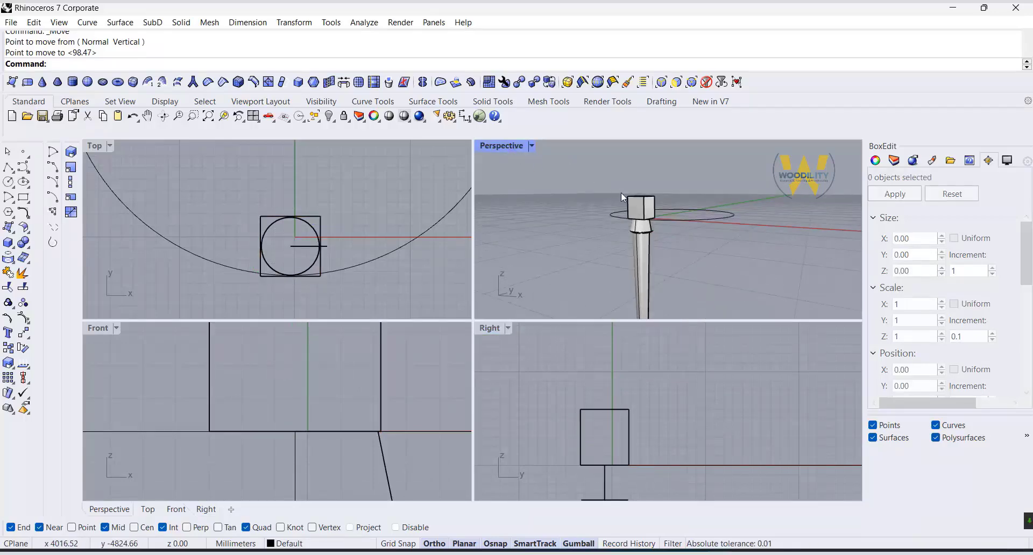
{"action": "left_click", "coordinate": [659, 215]}
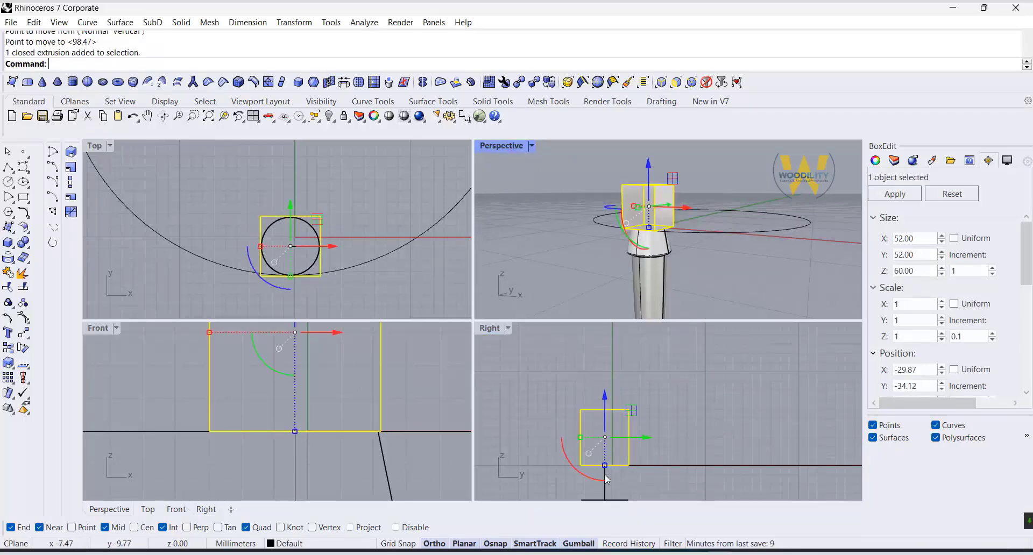
{"action": "mouse_move", "coordinate": [655, 299]}
{"action": "right_mouse_down"}
{"action": "mouse_move", "coordinate": [635, 142]}
{"action": "mouse_move", "coordinate": [619, 290]}
{"action": "mouse_move", "coordinate": [641, 296]}
{"action": "right_mouse_up"}
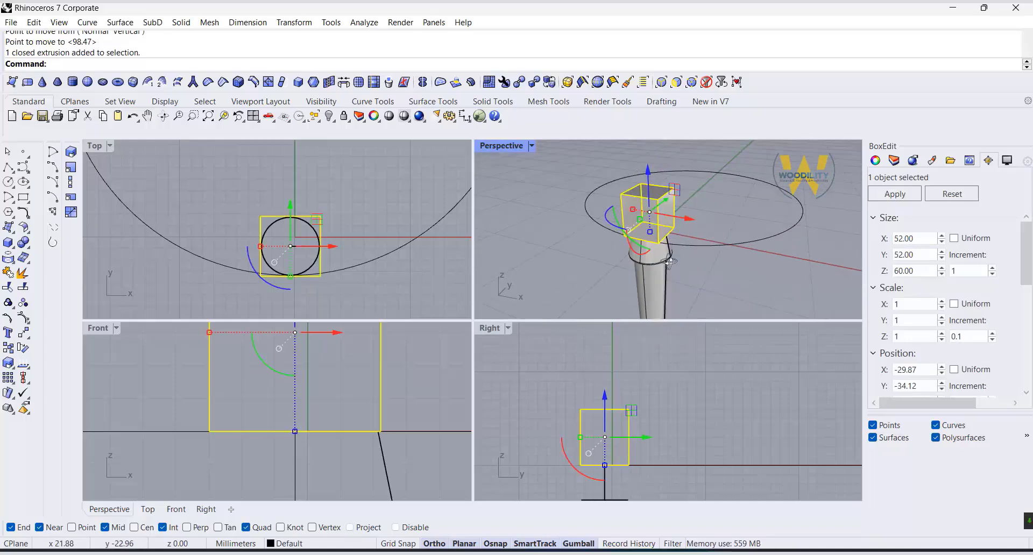
{"action": "scroll", "coordinate": [640, 296], "scroll_direction": "up", "scroll_amount": 5}
{"action": "left_click", "coordinate": [697, 224], "text": "shift"}
{"action": "left_click", "coordinate": [23, 243]}
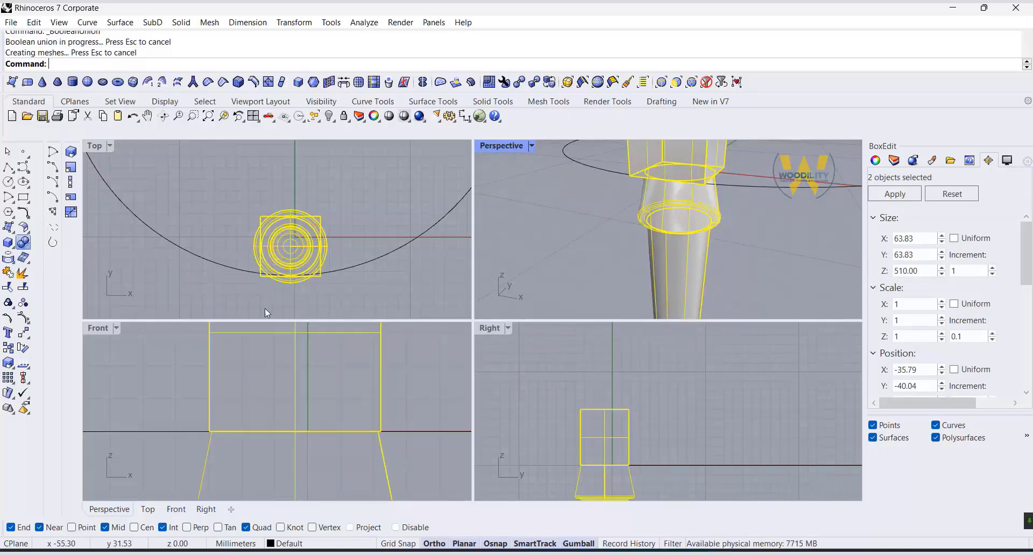
{"action": "scroll", "coordinate": [269, 218], "scroll_direction": "down", "scroll_amount": 2}
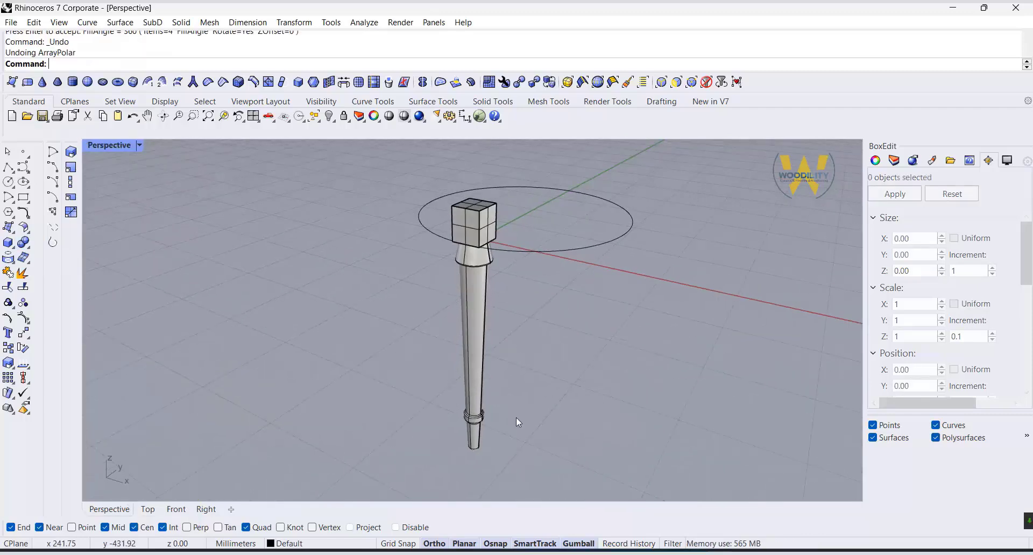
Extrude the 200 mm radius circle into a closed solid disc 18 mm thick
{"action": "scroll", "coordinate": [449, 470], "scroll_direction": "up", "scroll_amount": 5}
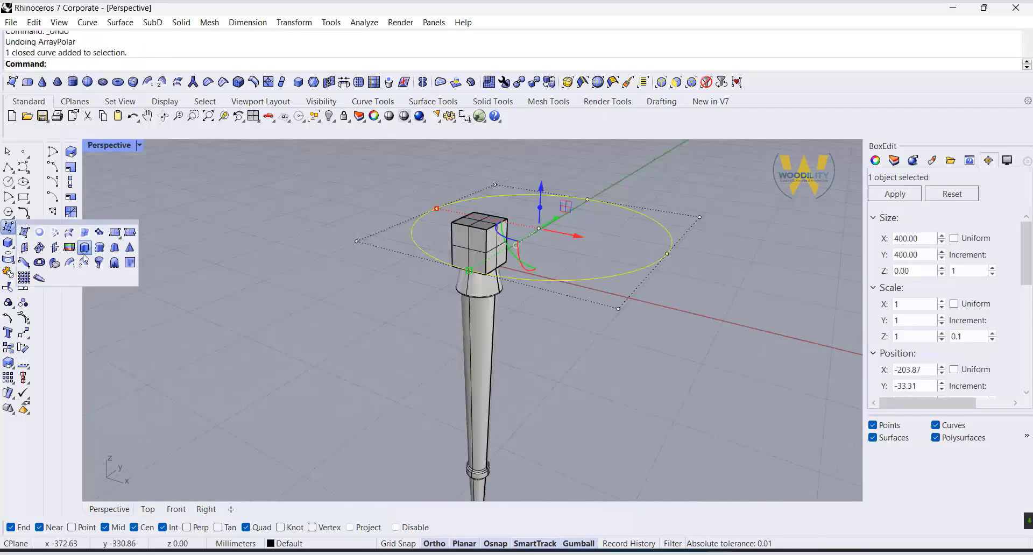
{"action": "left_click", "coordinate": [85, 248]}
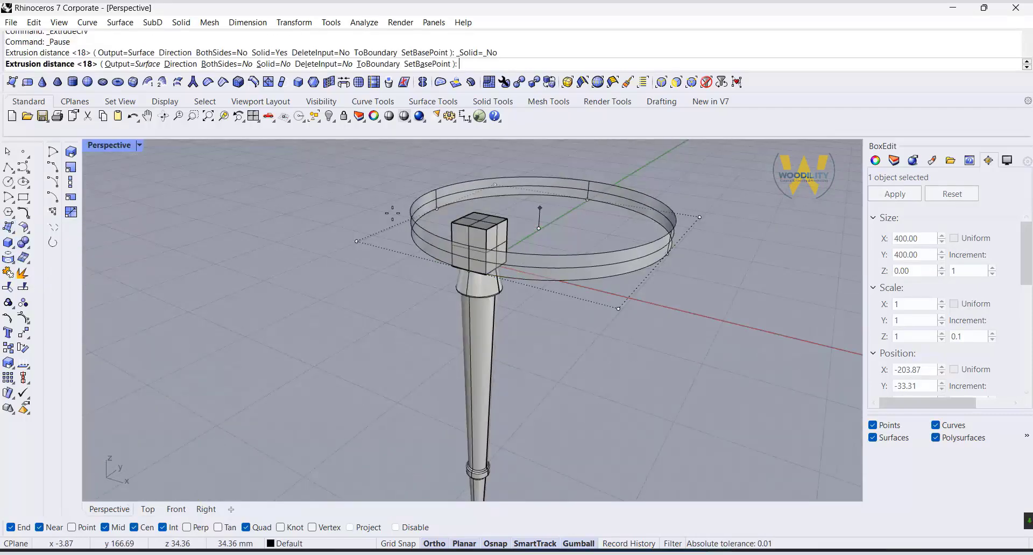
{"action": "left_click", "coordinate": [281, 65]}
{"action": "left_click", "coordinate": [273, 65]}
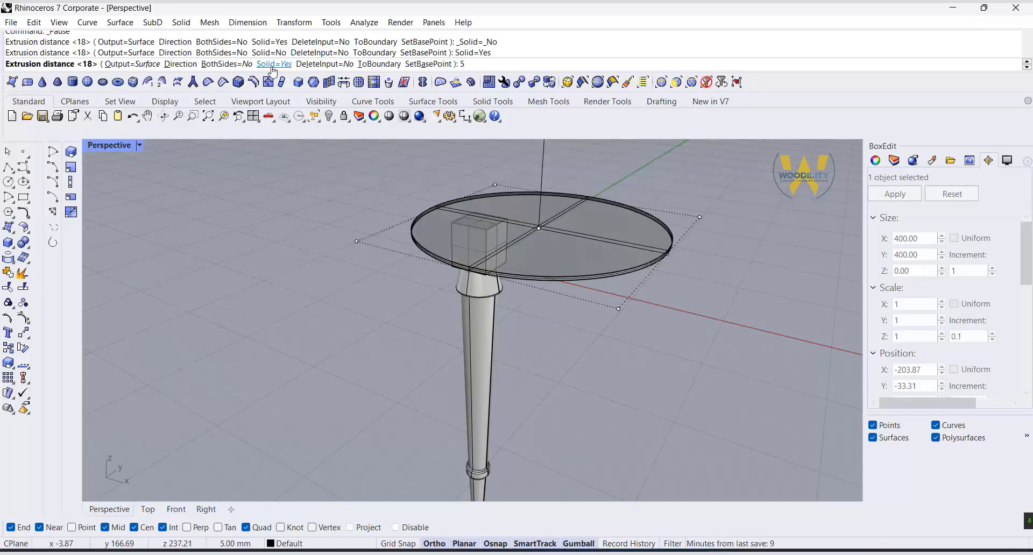
{"action": "left_click", "coordinate": [273, 65]}
{"action": "scroll", "coordinate": [421, 221], "scroll_direction": "down", "scroll_amount": 4}
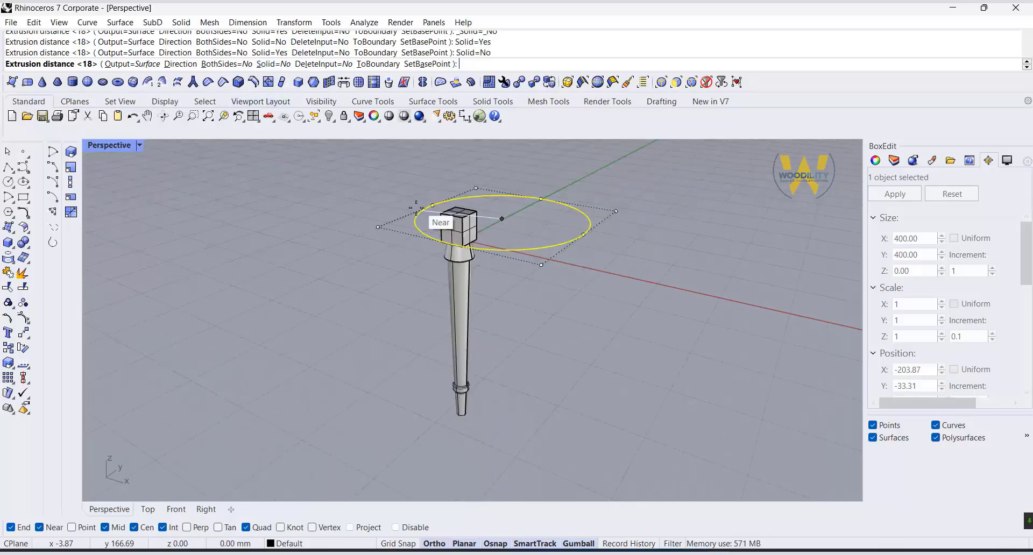
{"action": "type", "text": "50"}
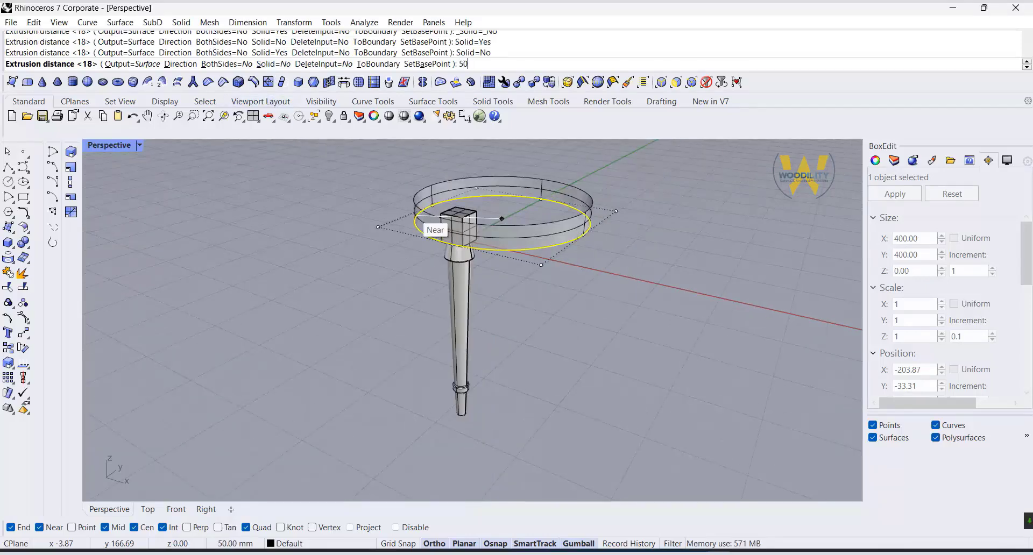
{"action": "left_click", "coordinate": [274, 64]}
{"action": "key", "text": "Return"}
{"action": "left_click", "coordinate": [522, 203]}
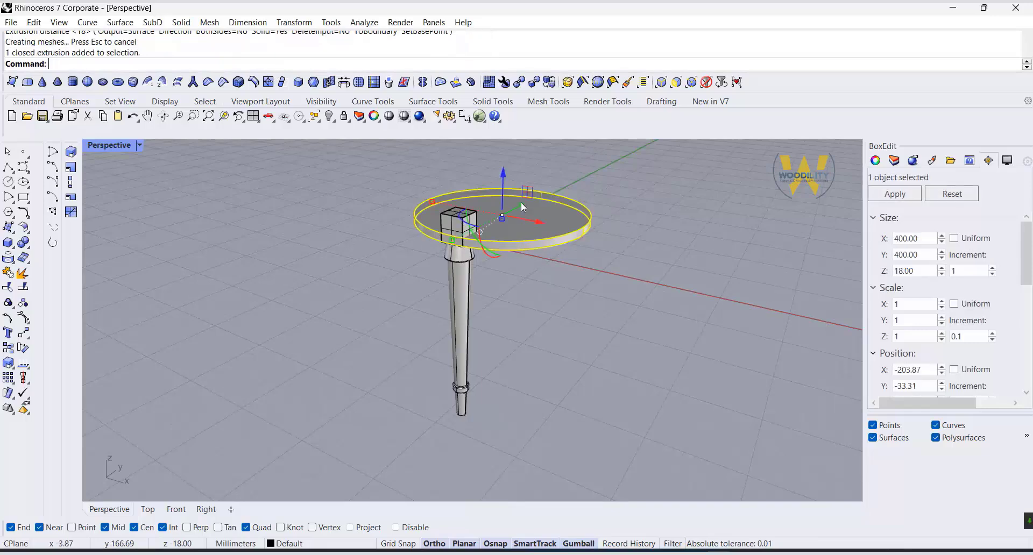
Set the disc's Z size to 50 mm
{"action": "left_click_drag", "start_coordinate": [928, 272], "coordinate": [874, 272]}
{"action": "type", "text": "50"}
{"action": "key", "text": "Return"}
{"action": "left_click", "coordinate": [565, 305]}
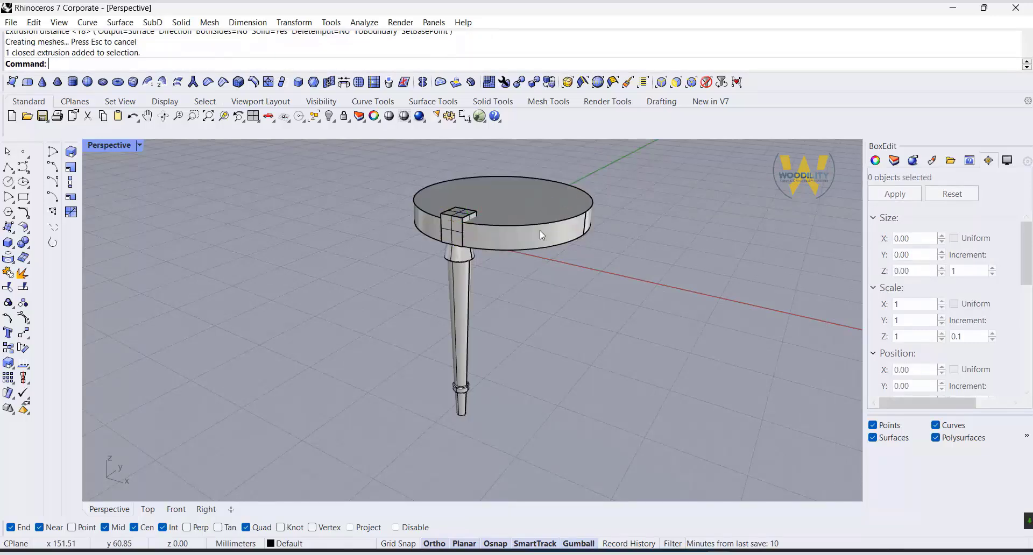
Thicken the disc so its top face is flush with the top of the leg's square block
{"action": "scroll", "coordinate": [570, 199], "scroll_direction": "up", "scroll_amount": 2}
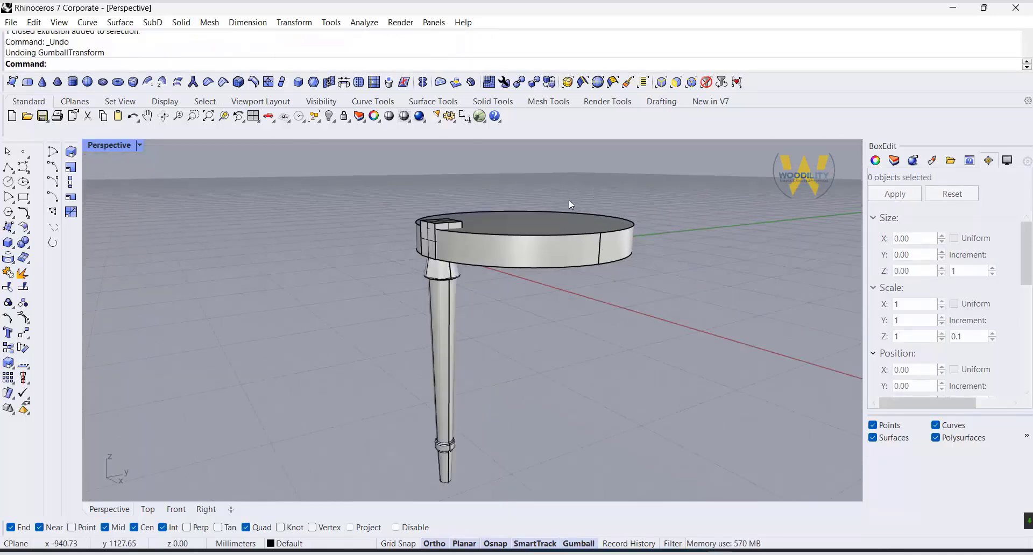
{"action": "scroll", "coordinate": [569, 199], "scroll_direction": "up", "scroll_amount": 3}
{"action": "left_click", "coordinate": [443, 279]}
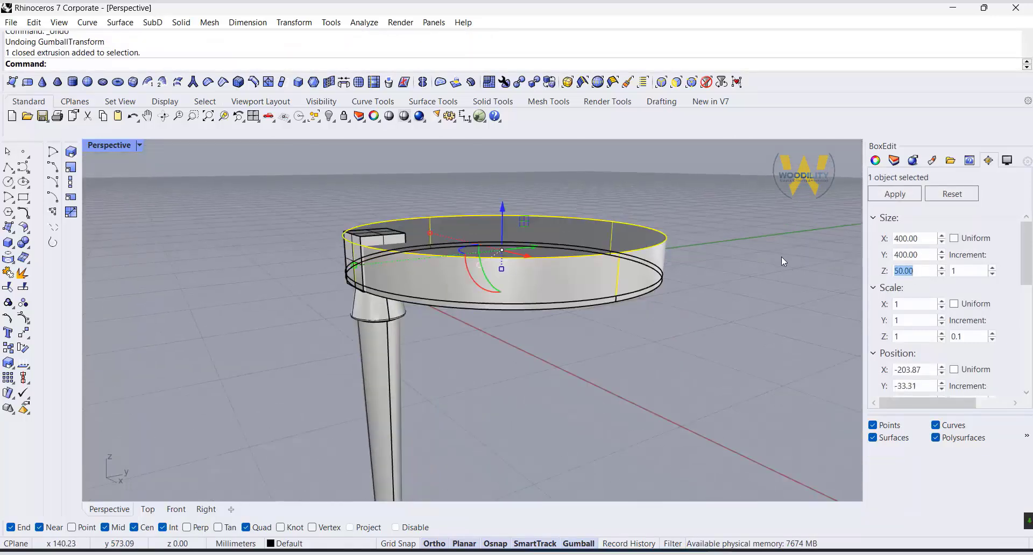
{"action": "left_click", "coordinate": [522, 424]}
{"action": "right_click_drag", "start_coordinate": [522, 424], "coordinate": [733, 445]}
{"action": "left_click", "coordinate": [533, 345]}
{"action": "scroll", "coordinate": [653, 403], "scroll_direction": "down", "scroll_amount": 3}
{"action": "left_click", "coordinate": [653, 407]}
{"action": "scroll", "coordinate": [572, 407], "scroll_direction": "up", "scroll_amount": 6}
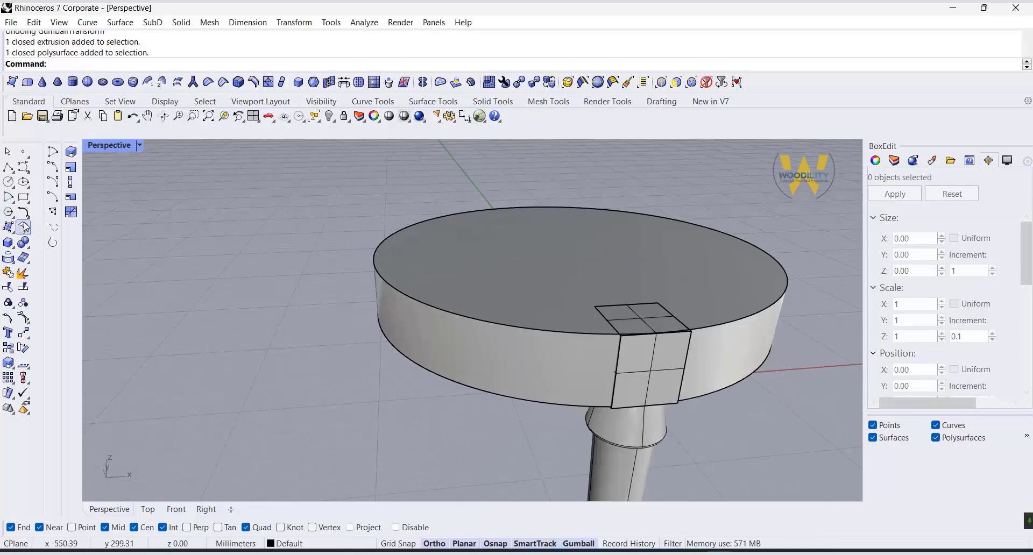
Duplicate the disc's upper and lower rim edges as curves
{"action": "left_click", "coordinate": [14, 264]}
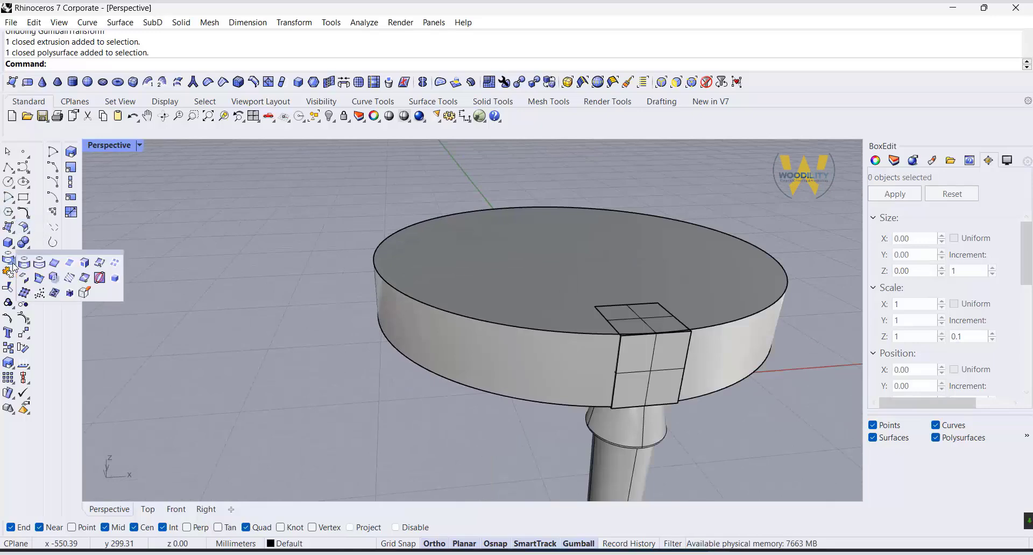
{"action": "left_click", "coordinate": [56, 264]}
{"action": "left_click", "coordinate": [425, 372]}
{"action": "key", "text": "Return"}
Move the leg -5 mm along the Y axis so its block projects from the disc's rim
{"action": "right_click_drag", "start_coordinate": [394, 385], "coordinate": [431, 396]}
{"action": "left_click", "coordinate": [690, 402]}
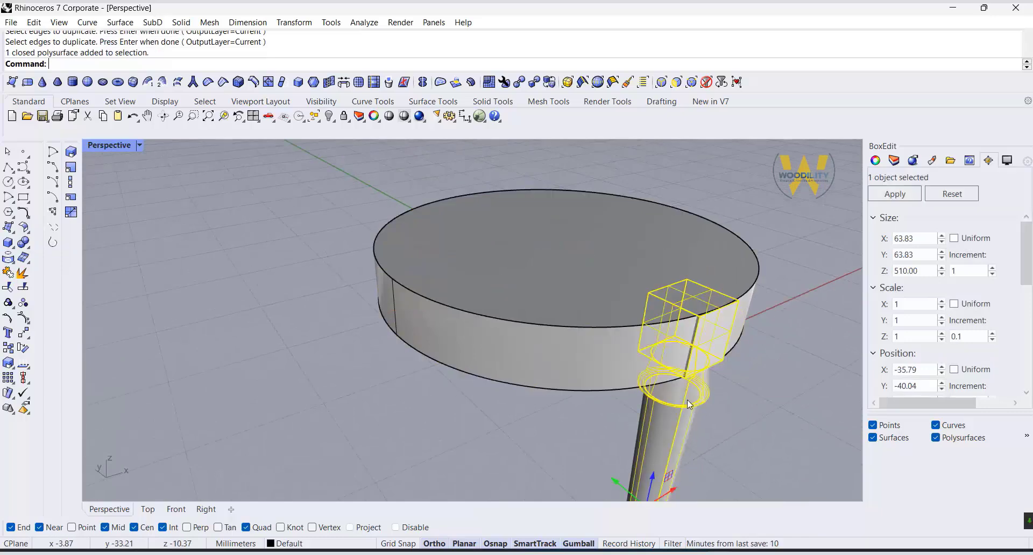
{"action": "left_click", "coordinate": [612, 478]}
{"action": "type", "text": "-5"}
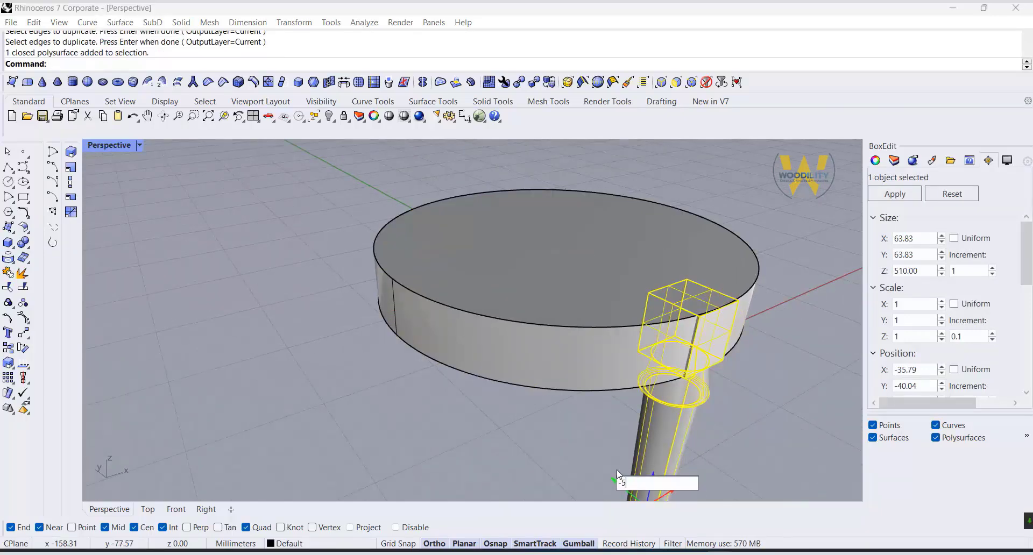
{"action": "key", "text": "Return"}
{"action": "left_click", "coordinate": [755, 440]}
Draw a rectangle from the quadrant point of the disc's upper rim and size it to 20 mm in X by 10 mm in Y
{"action": "right_click_drag", "start_coordinate": [755, 440], "coordinate": [498, 333]}
{"action": "left_click", "coordinate": [498, 332]}
{"action": "left_click", "coordinate": [533, 366]}
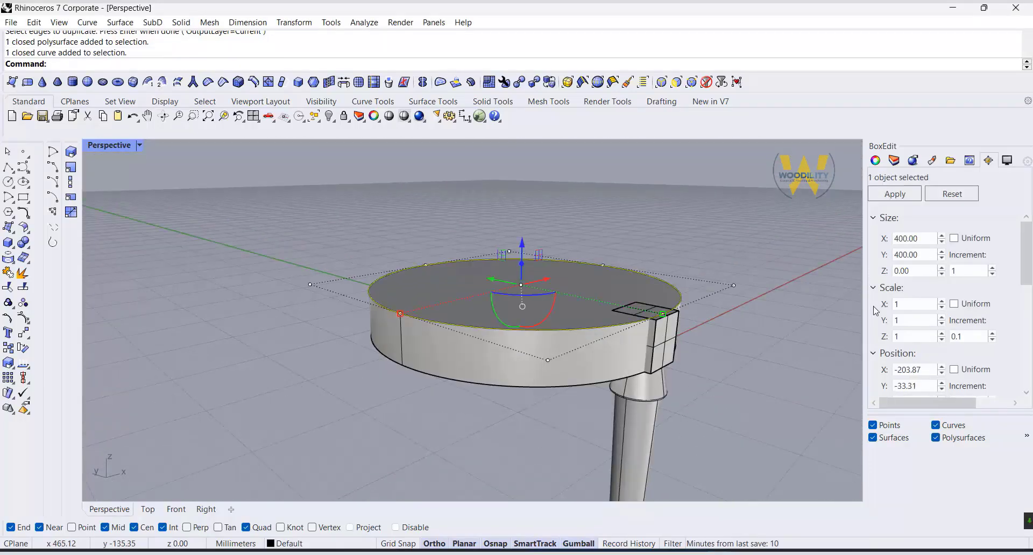
{"action": "left_click", "coordinate": [21, 199]}
{"action": "left_click", "coordinate": [400, 313]}
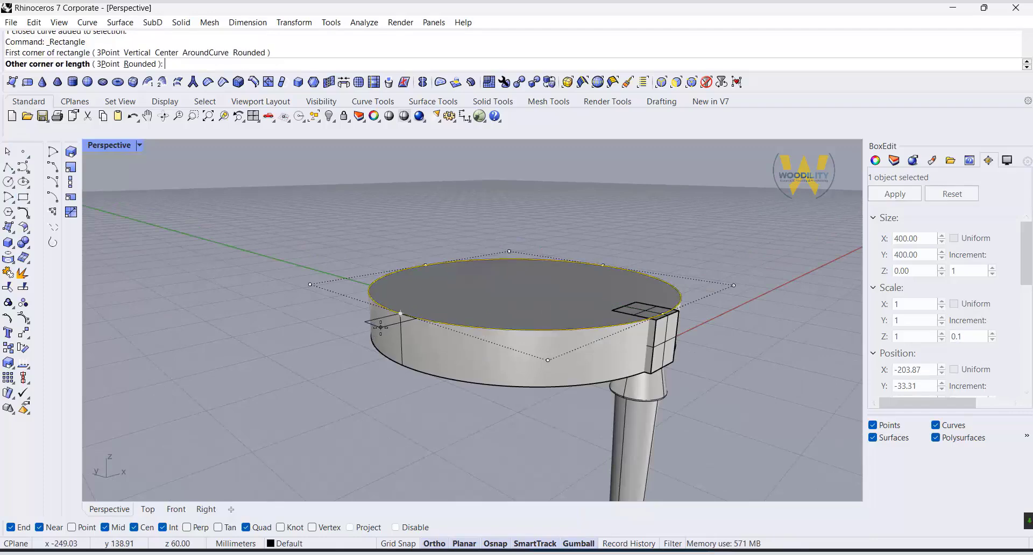
{"action": "left_click", "coordinate": [381, 327]}
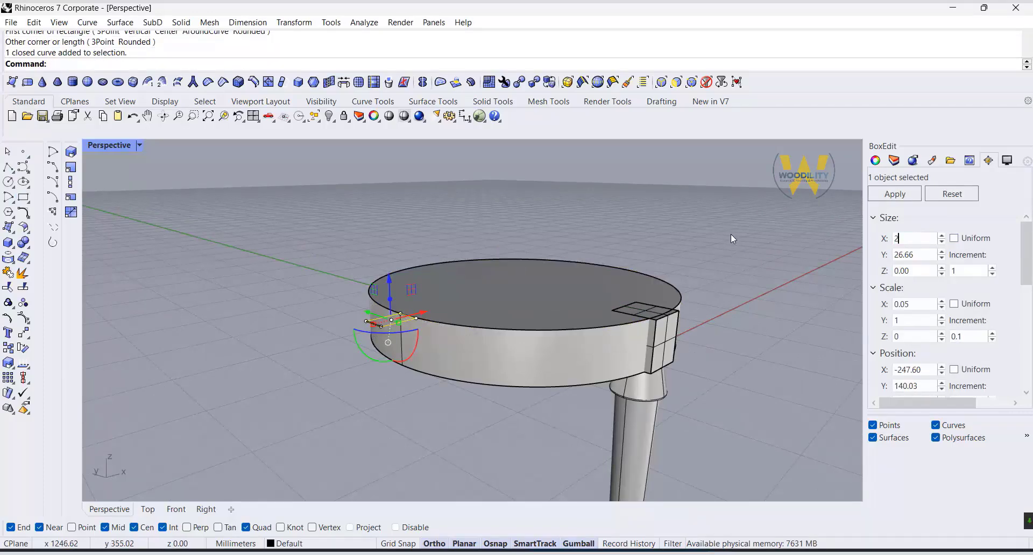
{"action": "double_click", "coordinate": [922, 253]}
{"action": "type", "text": "10"}
{"action": "key", "text": "Return"}
Move the small rectangle so the midpoint of its short side sits on the quadrant point of the disc's upper rim
{"action": "scroll", "coordinate": [340, 285], "scroll_direction": "up", "scroll_amount": 5}
{"action": "left_click", "coordinate": [31, 332]}
{"action": "left_click", "coordinate": [327, 354]}
{"action": "left_click", "coordinate": [364, 313]}
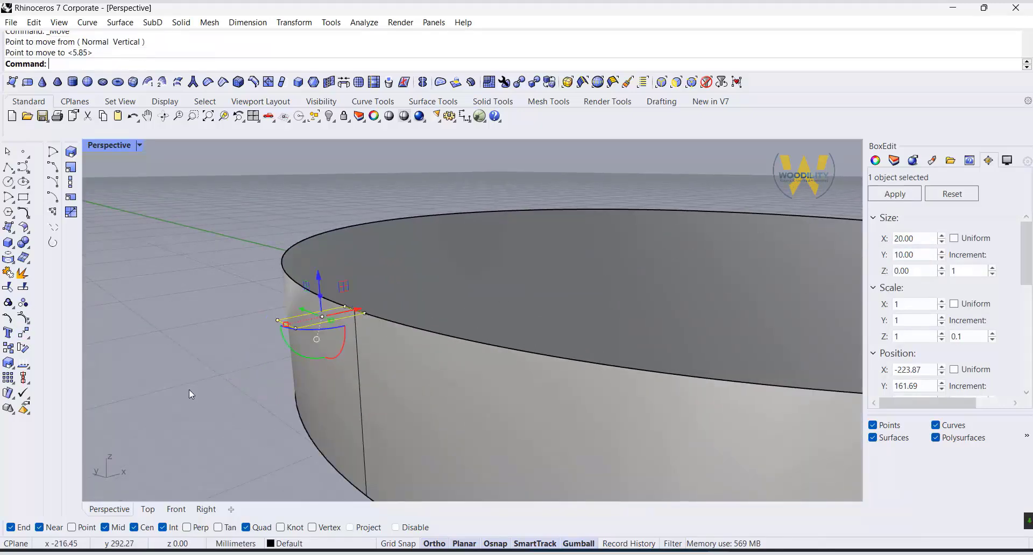
Move the 15 by 10 mm flat rectangle so its short side meets the quadrant point of the disc's upper rim
{"action": "left_click", "coordinate": [23, 333]}
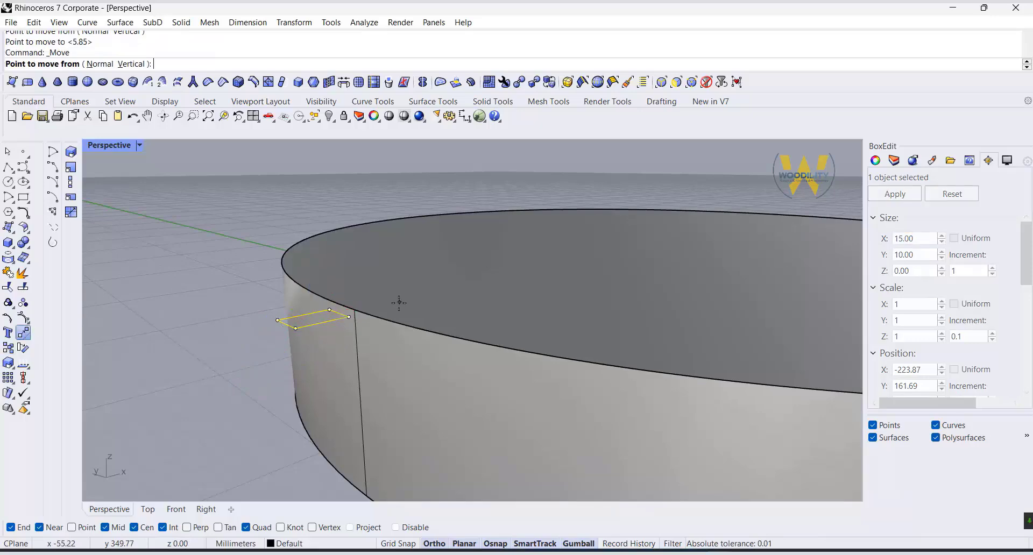
{"action": "left_click", "coordinate": [339, 313]}
{"action": "left_click", "coordinate": [354, 310]}
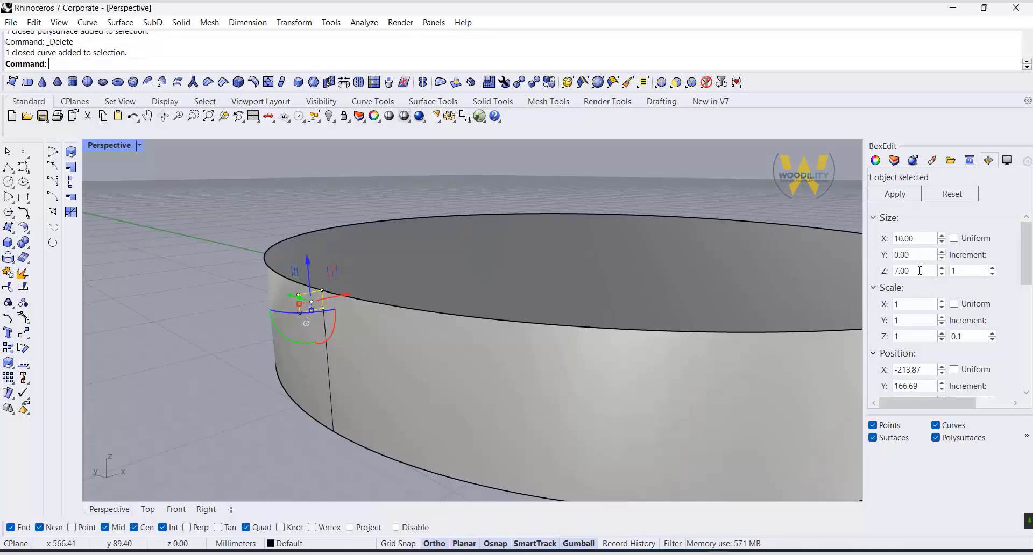
Resize the upright rectangle at the disc's upper rim to 8 mm in X and 4 mm in Z
{"action": "type", "text": "0.4"}
{"action": "key", "text": "Return"}
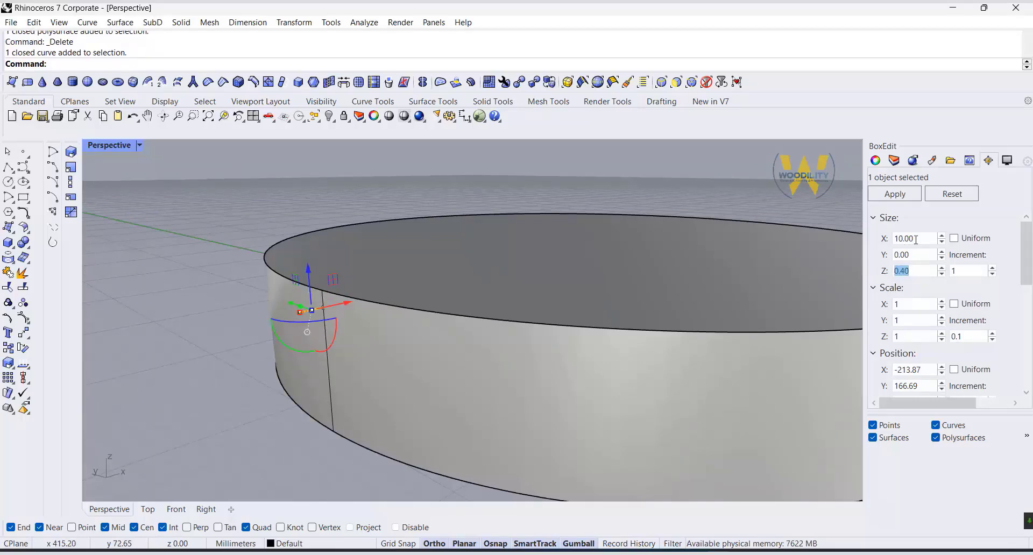
{"action": "left_click_drag", "start_coordinate": [915, 271], "coordinate": [821, 267]}
{"action": "type", "text": "4"}
{"action": "key", "text": "Return"}
{"action": "left_click", "coordinate": [917, 240]}
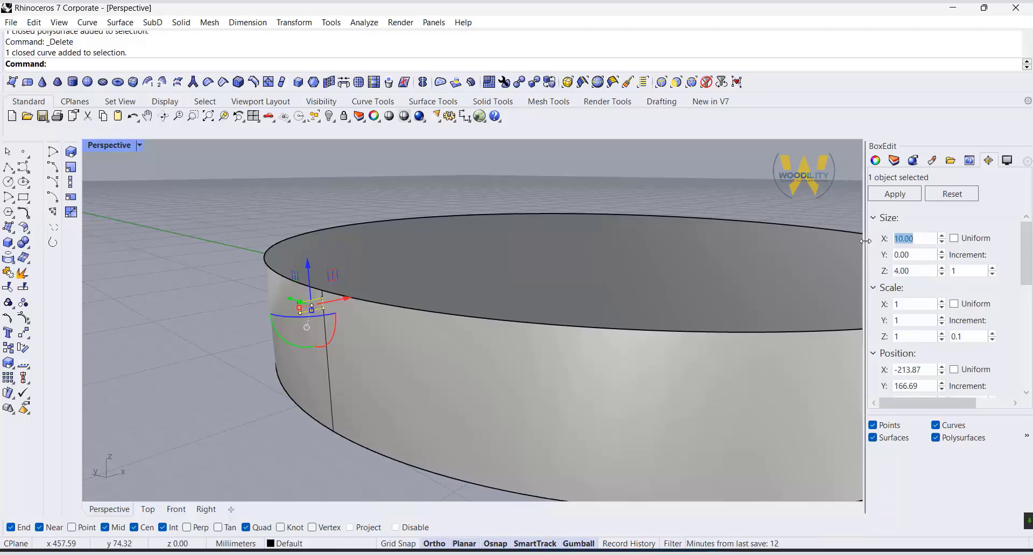
Move the upright rectangle so its upper inner corner sits on the quadrant point of the disc's upper rim
{"action": "left_click", "coordinate": [19, 334]}
{"action": "left_click", "coordinate": [318, 298]}
{"action": "left_click", "coordinate": [323, 291]}
{"action": "left_click", "coordinate": [254, 369]}
Sweep the small rectangle along the disc's upper rim curve with Sweep 1 Rail to form a projecting band
{"action": "scroll", "coordinate": [323, 291], "scroll_direction": "up", "scroll_amount": 4}
{"action": "left_click", "coordinate": [330, 291]}
{"action": "left_click", "coordinate": [379, 324]}
{"action": "left_click", "coordinate": [120, 22]}
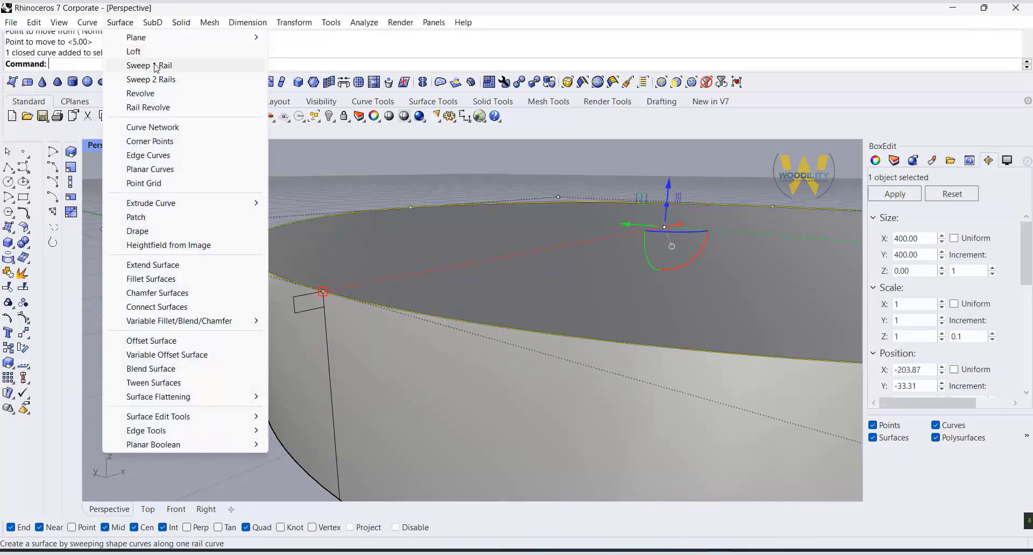
{"action": "left_click", "coordinate": [155, 65]}
{"action": "left_click", "coordinate": [311, 310]}
{"action": "key", "text": "Return"}
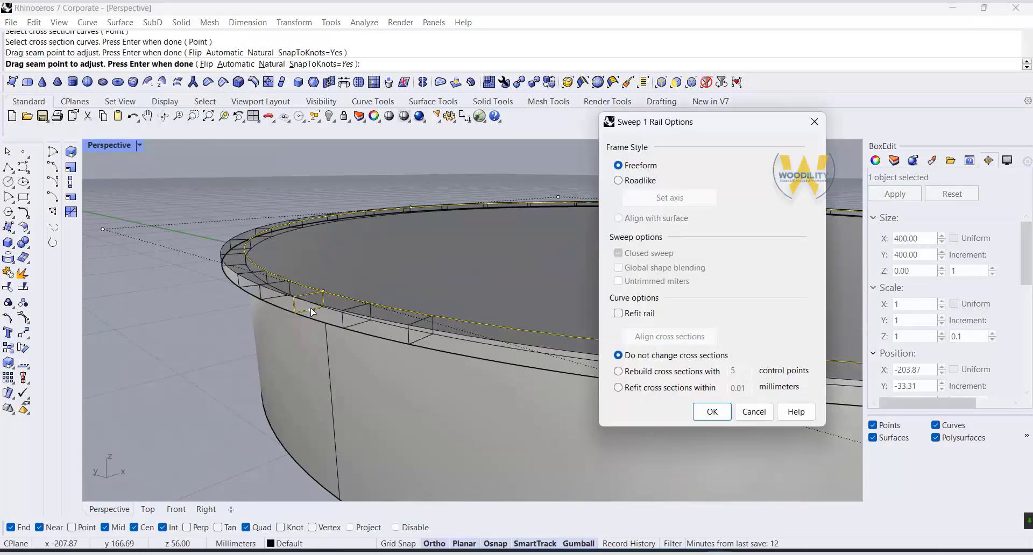
{"action": "left_click", "coordinate": [711, 412]}
{"action": "scroll", "coordinate": [325, 333], "scroll_direction": "down", "scroll_amount": 3}
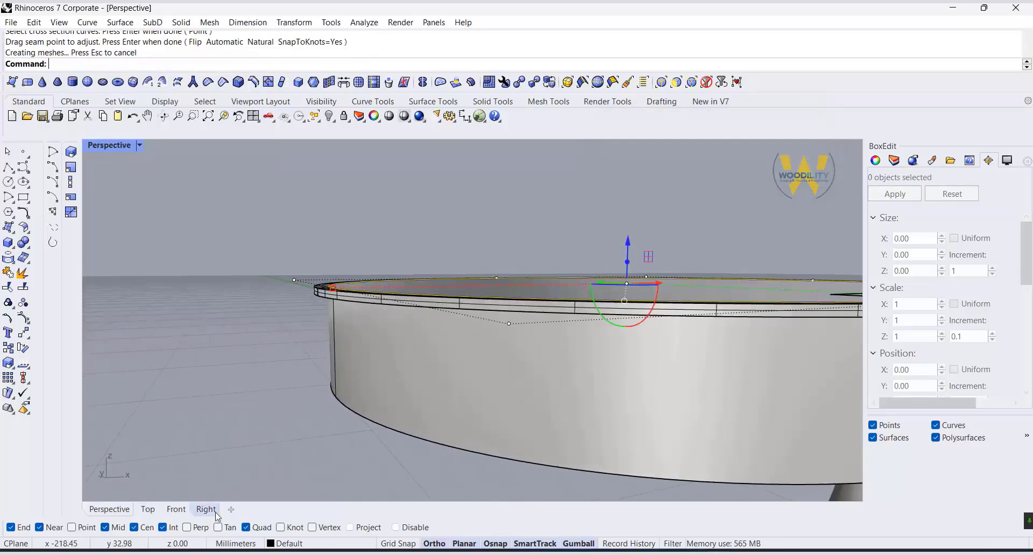
In the Front view, draw an 8 by 4 mm rectangle over the end section of the upper rim band
{"action": "left_click", "coordinate": [216, 513]}
{"action": "scroll", "coordinate": [380, 353], "scroll_direction": "up", "scroll_amount": 3}
{"action": "left_click", "coordinate": [176, 509]}
{"action": "scroll", "coordinate": [389, 376], "scroll_direction": "down", "scroll_amount": 10}
{"action": "scroll", "coordinate": [231, 333], "scroll_direction": "up", "scroll_amount": 6}
{"action": "left_click", "coordinate": [411, 349]}
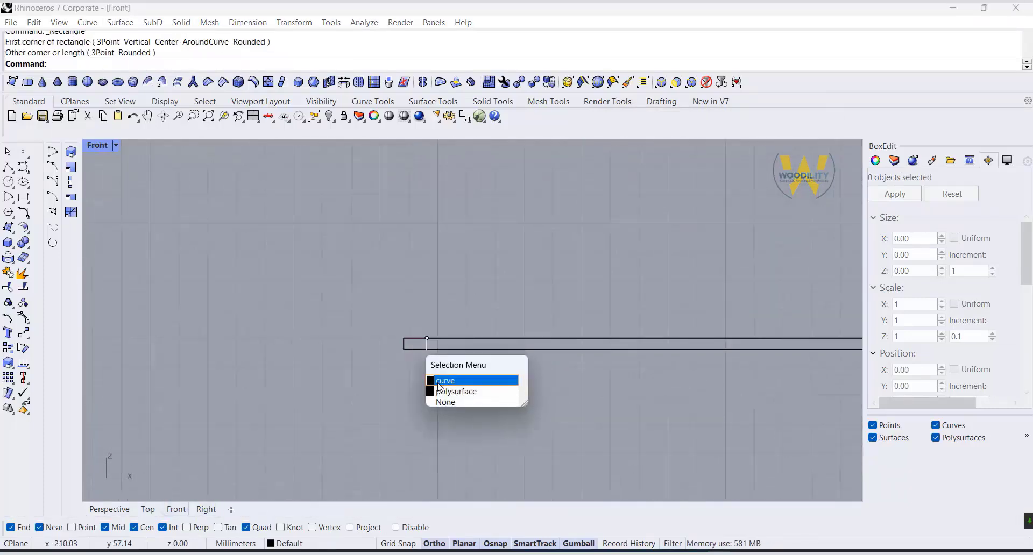
{"action": "left_click", "coordinate": [447, 380]}
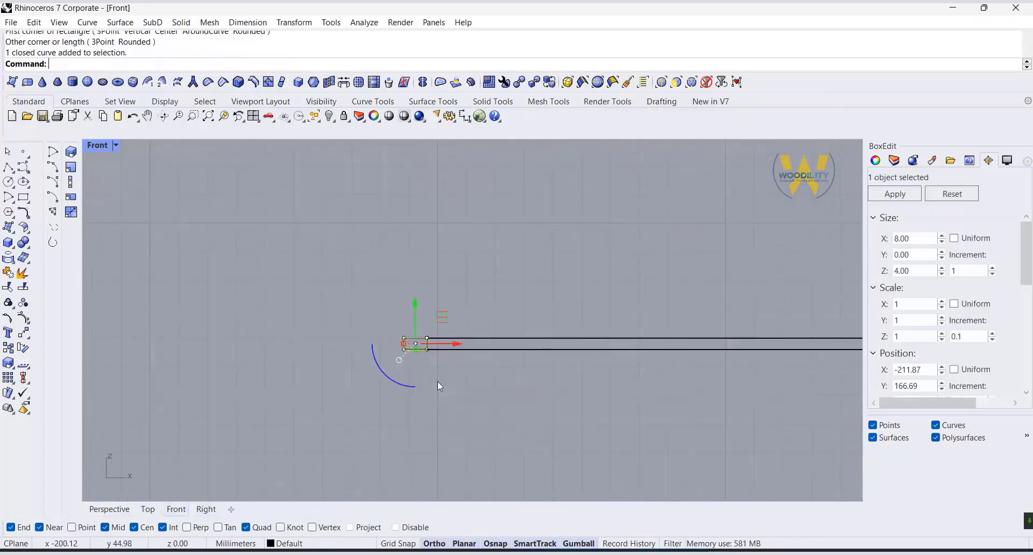
Move the traced rectangle straight down below the rim band and set its Z size to 8 mm
{"action": "key", "text": "Escape"}
{"action": "left_click", "coordinate": [413, 350]}
{"action": "left_click", "coordinate": [454, 385]}
{"action": "left_click_drag", "start_coordinate": [417, 300], "coordinate": [405, 380]}
{"action": "left_click", "coordinate": [362, 445]}
{"action": "scroll", "coordinate": [418, 420], "scroll_direction": "up", "scroll_amount": 10}
{"action": "left_click", "coordinate": [416, 407]}
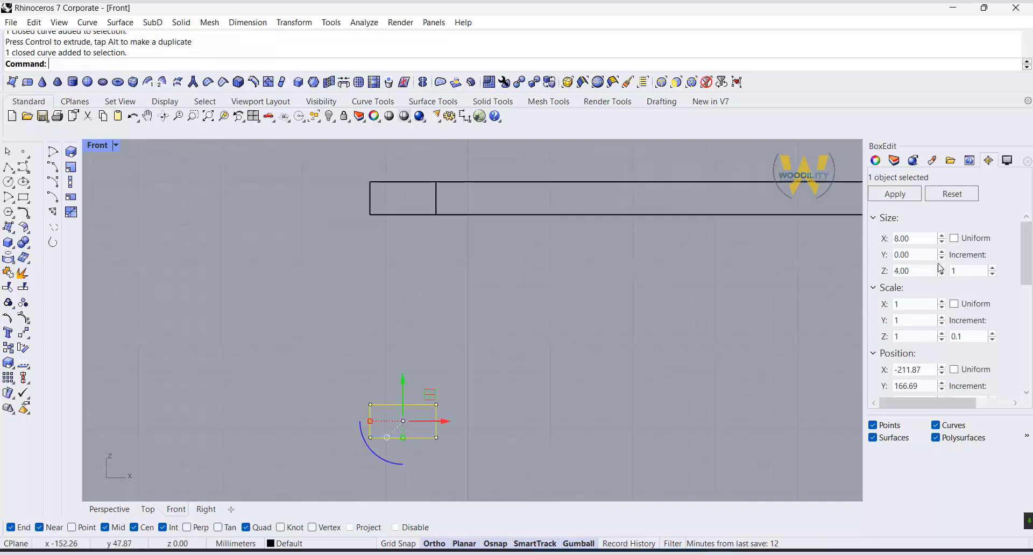
{"action": "type", "text": "8"}
{"action": "key", "text": "Return"}
{"action": "scroll", "coordinate": [399, 417], "scroll_direction": "up", "scroll_amount": 2}
Draw a polyline from the midpoint of the square's upper edge down to its centre and across to its outer side's midpoint
{"action": "left_click", "coordinate": [8, 197]}
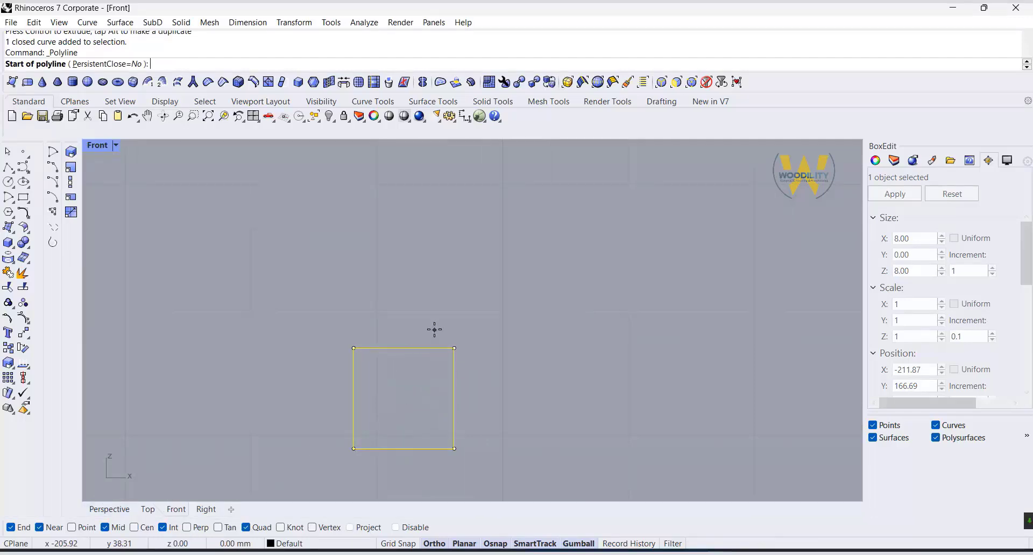
{"action": "left_click", "coordinate": [406, 349]}
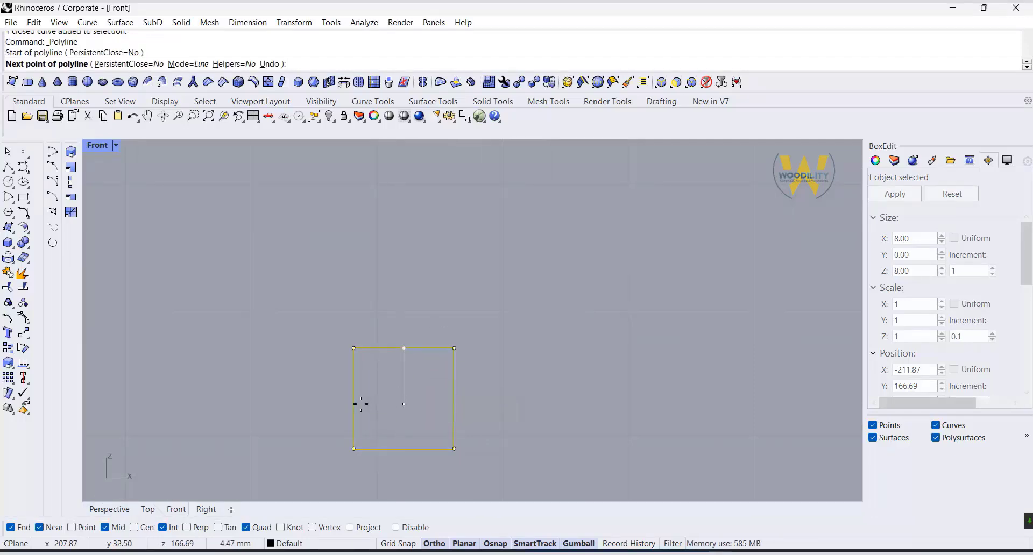
{"action": "left_click", "coordinate": [404, 398]}
{"action": "left_click", "coordinate": [353, 399]}
{"action": "key", "text": "Return"}
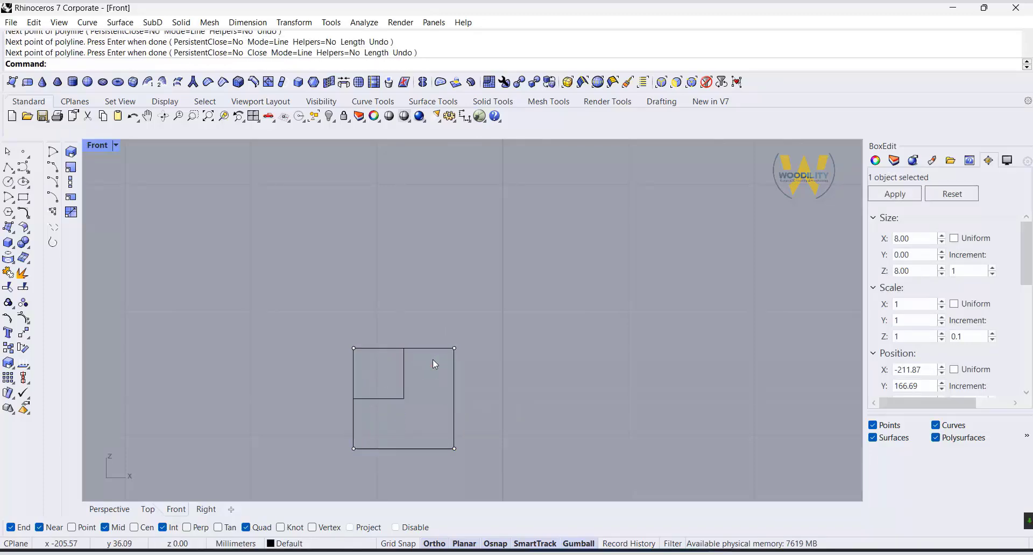
Trim away the square's upper outer corner along the polyline to leave a stepped profile
{"action": "left_click", "coordinate": [8, 317]}
{"action": "left_click", "coordinate": [353, 372]}
{"action": "scroll", "coordinate": [415, 396], "scroll_direction": "up", "scroll_amount": 2}
{"action": "right_click_drag", "start_coordinate": [415, 396], "coordinate": [403, 388]}
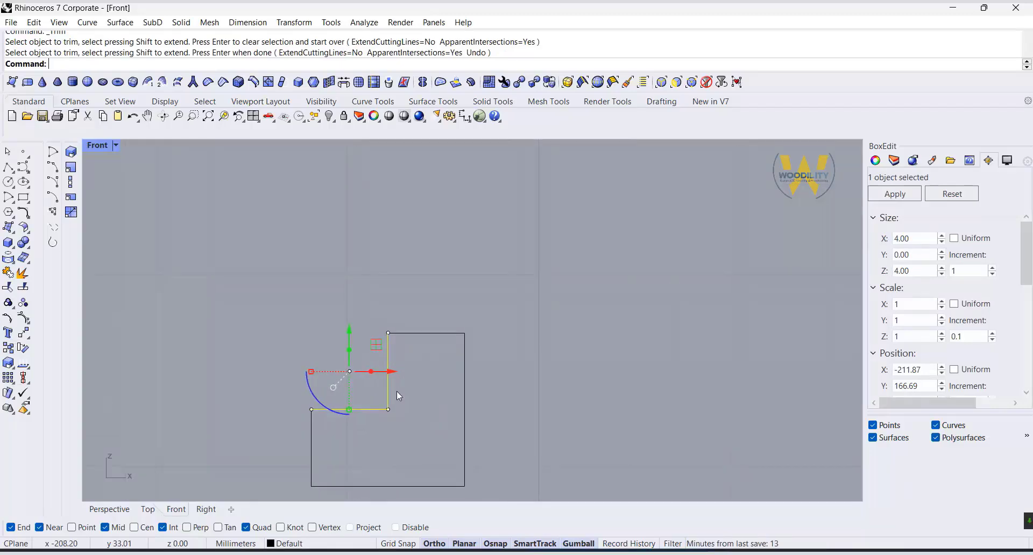
Try a 1 mm radius fillet on the outer corner of the profile's lower step
{"action": "left_click", "coordinate": [25, 213]}
{"action": "type", "text": "1"}
{"action": "key", "text": "Return"}
{"action": "left_click", "coordinate": [347, 410]}
{"action": "left_click", "coordinate": [311, 435]}
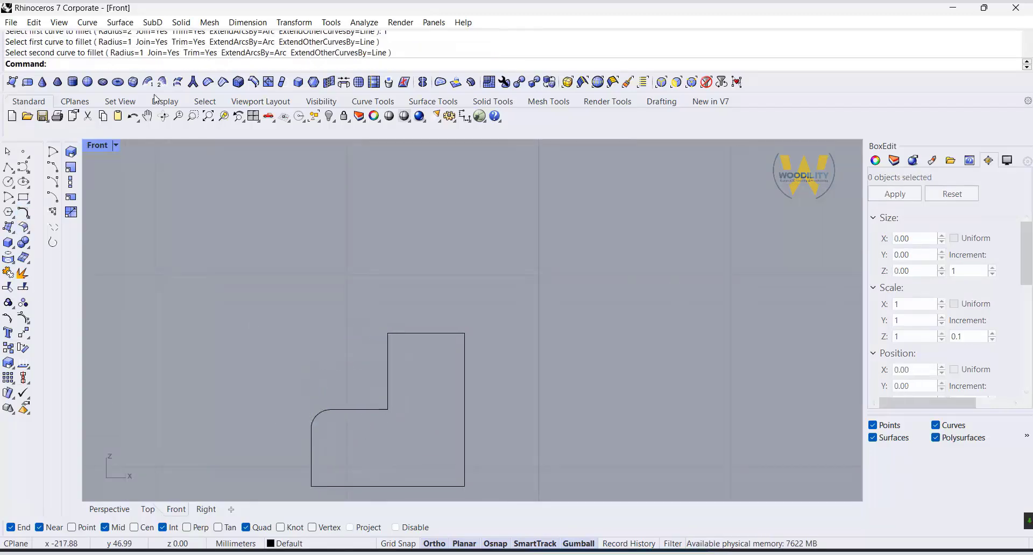
{"action": "left_click", "coordinate": [133, 122]}
Fillet the outer corner of the profile's lower step with a 3 mm radius
{"action": "right_click_drag", "start_coordinate": [353, 411], "coordinate": [353, 383]}
{"action": "left_click", "coordinate": [353, 382]}
{"action": "key", "text": "Escape"}
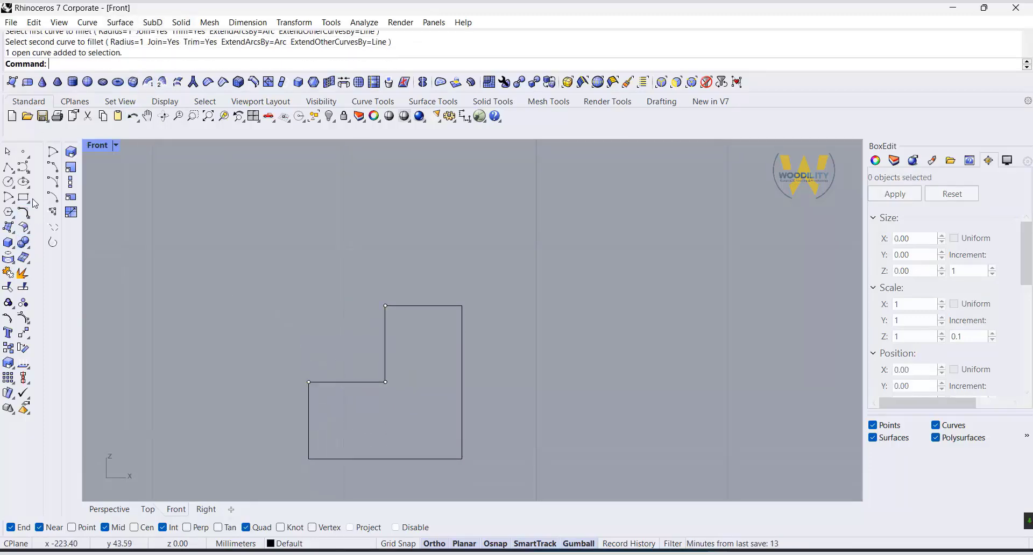
{"action": "left_click", "coordinate": [23, 212]}
{"action": "type", "text": "3"}
{"action": "key", "text": "Return"}
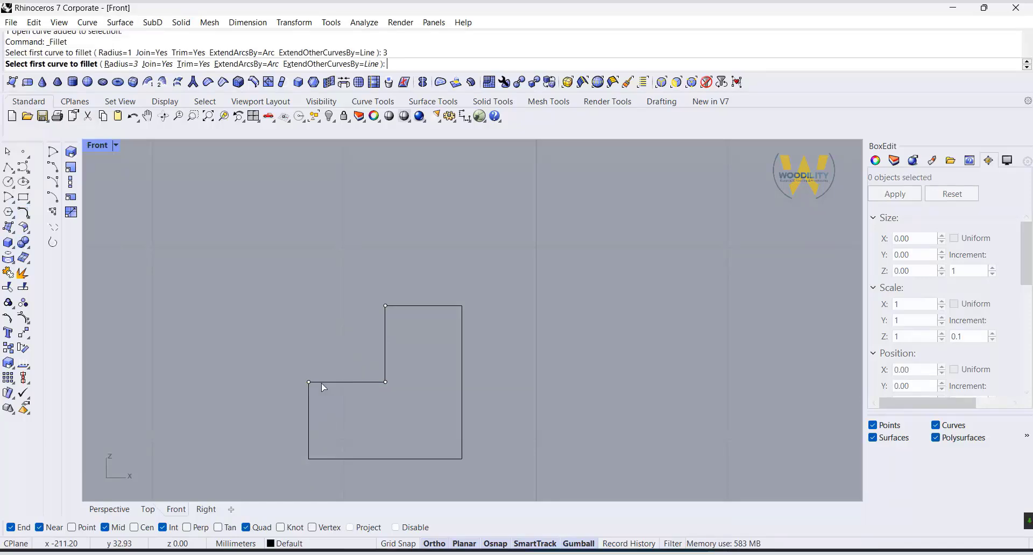
{"action": "left_click", "coordinate": [324, 382]}
{"action": "left_click", "coordinate": [310, 412]}
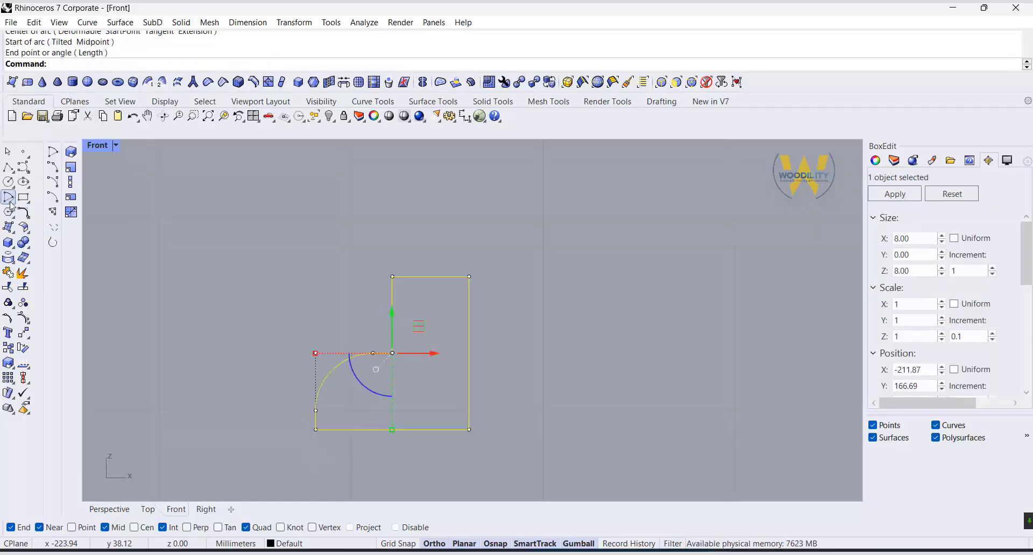
Draw a concave arc from the profile's upper edge to the inner corner of the step
{"action": "left_click", "coordinate": [9, 198]}
{"action": "left_click", "coordinate": [450, 276]}
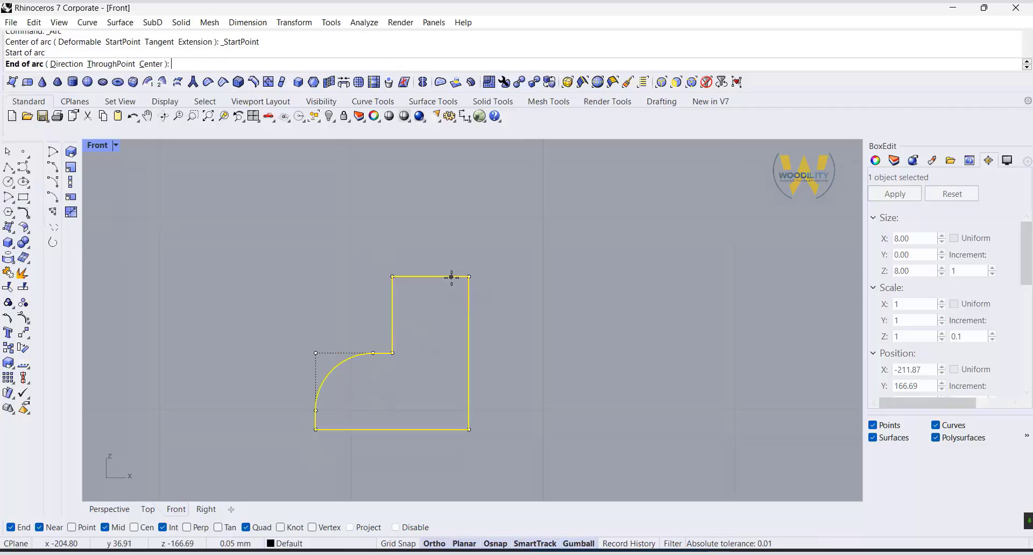
{"action": "left_click", "coordinate": [393, 353]}
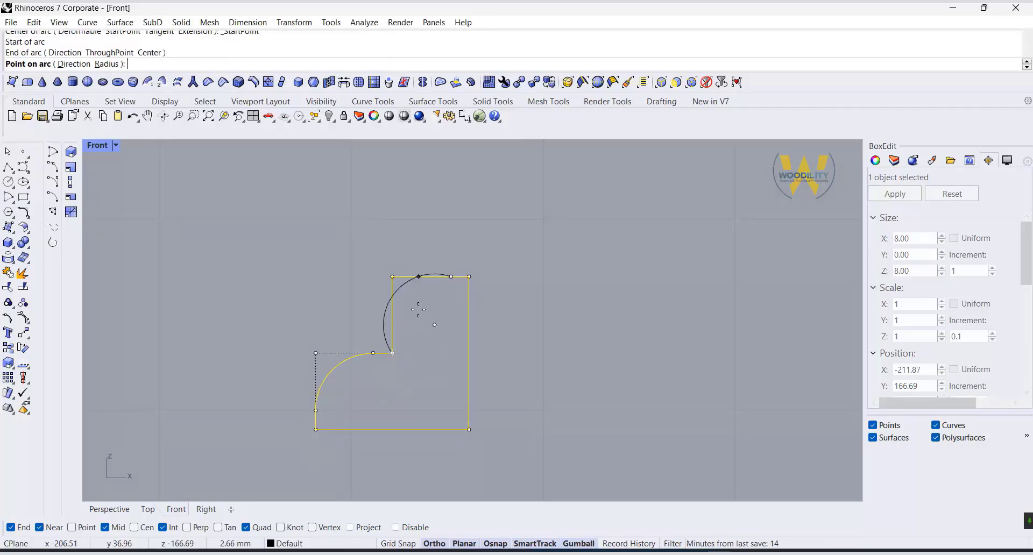
{"action": "scroll", "coordinate": [434, 322], "scroll_direction": "up", "scroll_amount": 3}
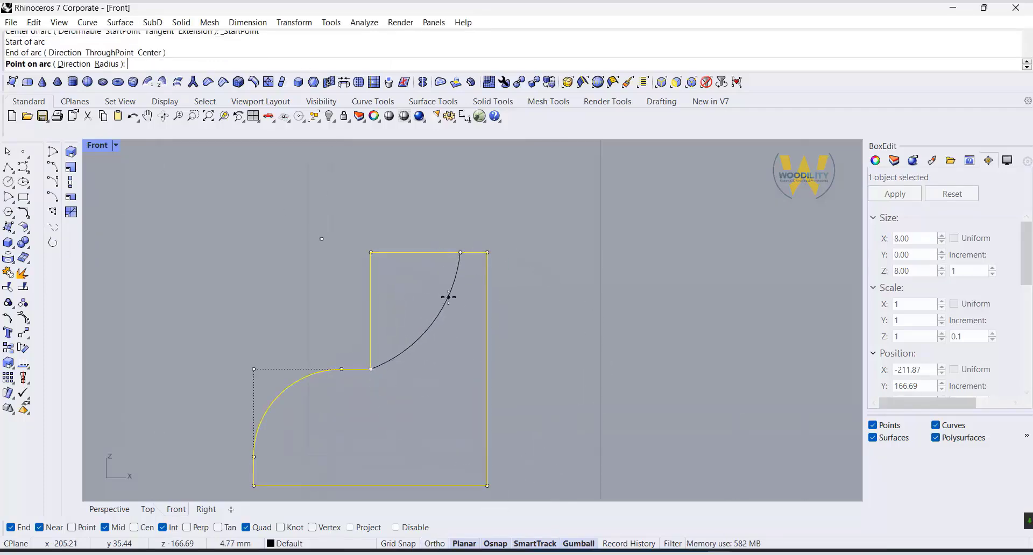
{"action": "left_click", "coordinate": [449, 300]}
{"action": "key", "text": "Escape"}
{"action": "scroll", "coordinate": [504, 236], "scroll_direction": "down", "scroll_amount": 1}
Trim away the profile's upper edge and vertical side that lie outside the concave arc
{"action": "left_click_drag", "start_coordinate": [523, 213], "coordinate": [265, 460]}
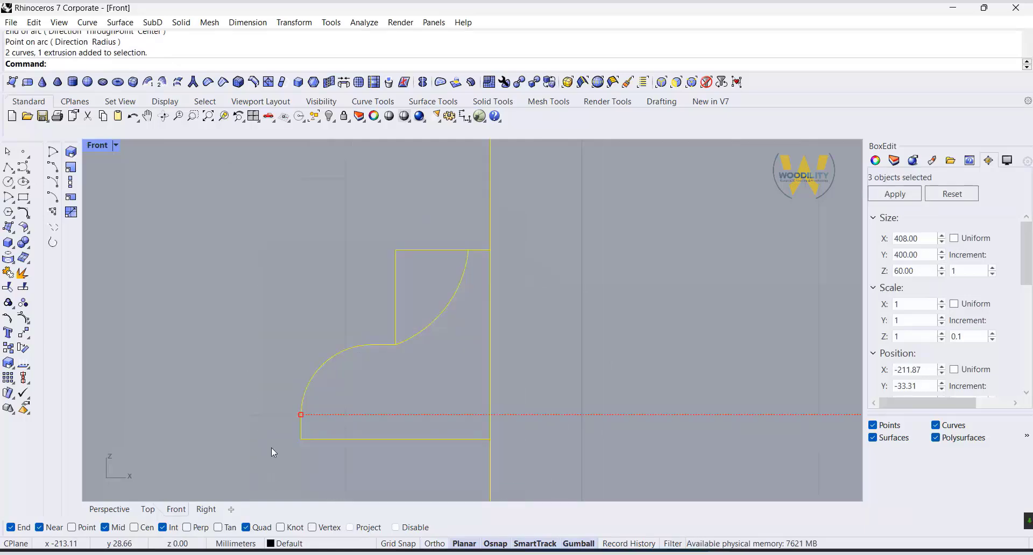
{"action": "left_click", "coordinate": [8, 288]}
{"action": "left_click", "coordinate": [404, 259]}
{"action": "left_click", "coordinate": [396, 259]}
{"action": "right_click", "coordinate": [395, 260]}
{"action": "key", "text": "Escape"}
Join the trimmed profile and the concave arc into one closed curve
{"action": "left_click", "coordinate": [377, 350]}
{"action": "scroll", "coordinate": [379, 345], "scroll_direction": "down", "scroll_amount": 5}
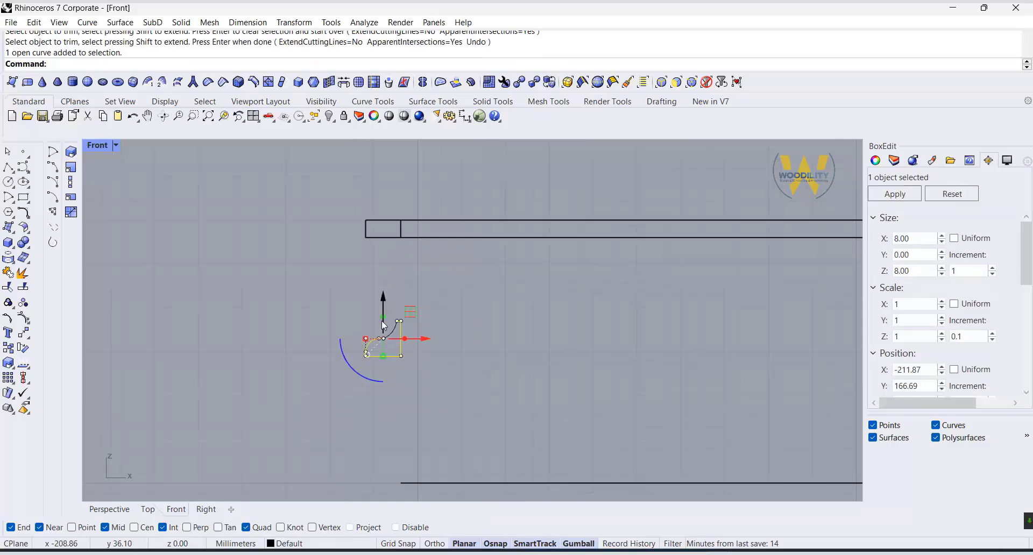
{"action": "left_click", "coordinate": [7, 273]}
{"action": "left_click", "coordinate": [397, 336]}
{"action": "scroll", "coordinate": [471, 332], "scroll_direction": "up", "scroll_amount": 3}
In the Perspective view, move the moulding profile so its lower inner corner sits on the disc's lower rim at the seam
{"action": "double_click", "coordinate": [99, 147]}
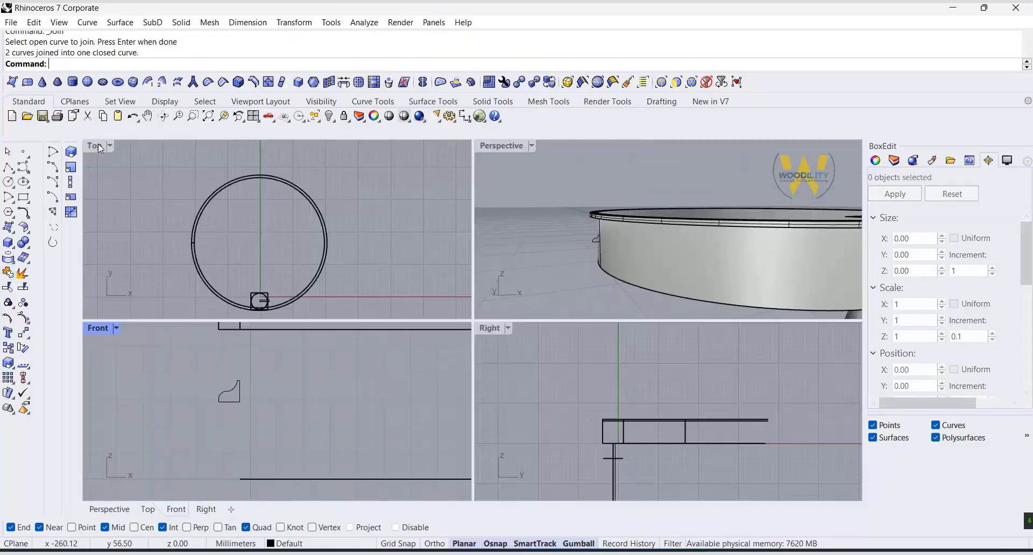
{"action": "right_click_drag", "start_coordinate": [99, 159], "coordinate": [132, 170]}
{"action": "double_click", "coordinate": [502, 147]}
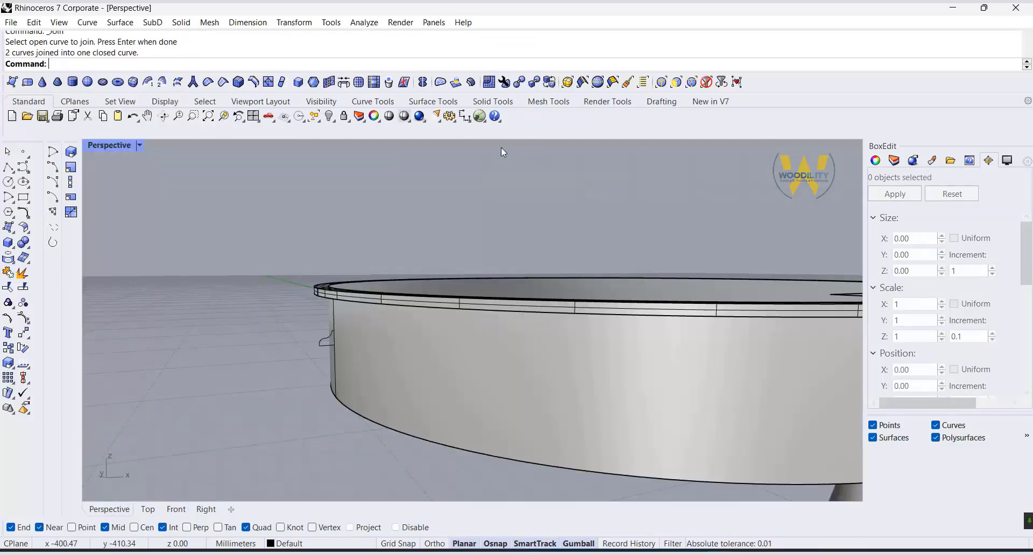
{"action": "right_click_drag", "start_coordinate": [522, 376], "coordinate": [554, 371]}
{"action": "scroll", "coordinate": [336, 379], "scroll_direction": "up", "scroll_amount": 8}
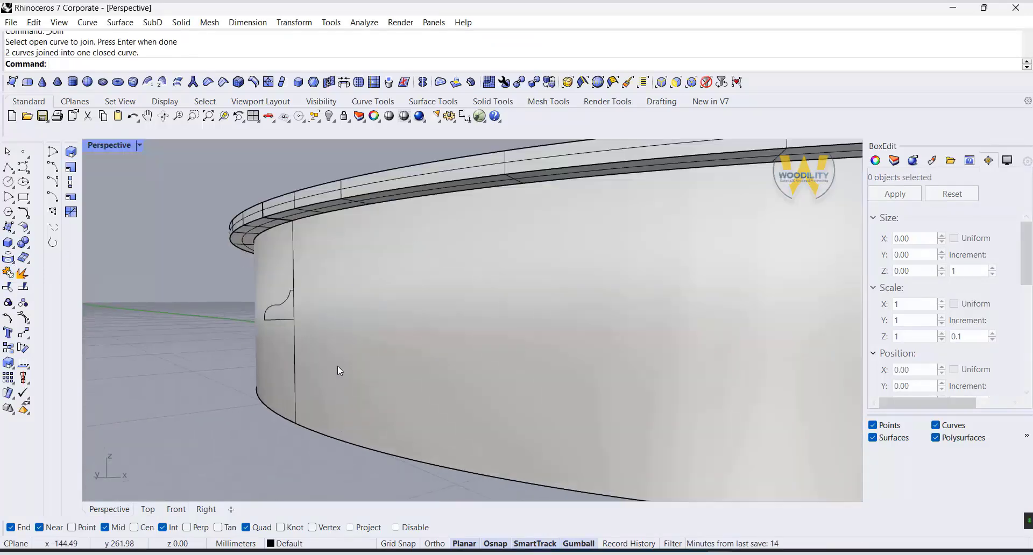
{"action": "left_click", "coordinate": [254, 311]}
{"action": "left_click", "coordinate": [23, 332]}
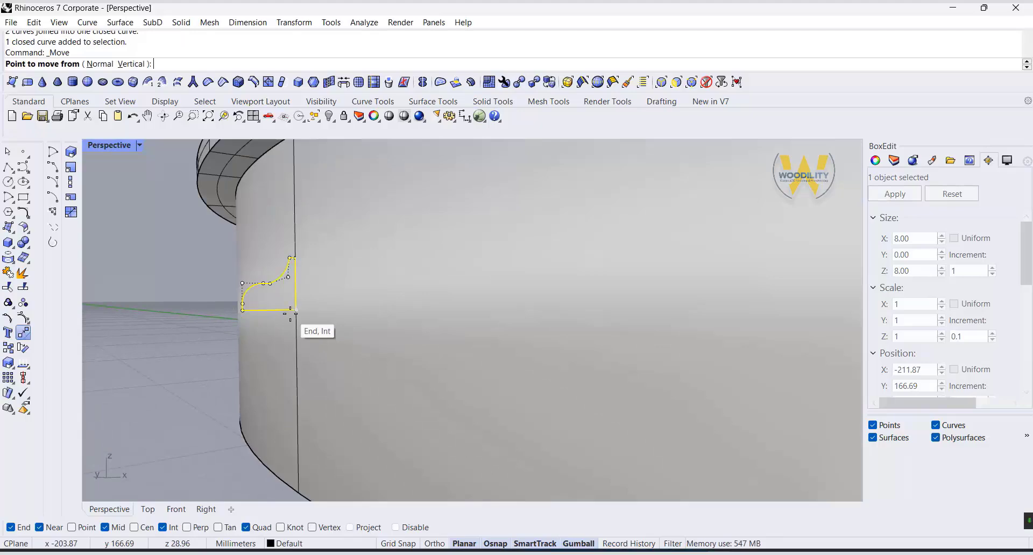
{"action": "left_click", "coordinate": [296, 310]}
{"action": "scroll", "coordinate": [302, 311], "scroll_direction": "down", "scroll_amount": 2}
{"action": "left_click", "coordinate": [300, 468]}
{"action": "left_click", "coordinate": [23, 334]}
{"action": "left_click", "coordinate": [301, 467]}
{"action": "left_click", "coordinate": [299, 457]}
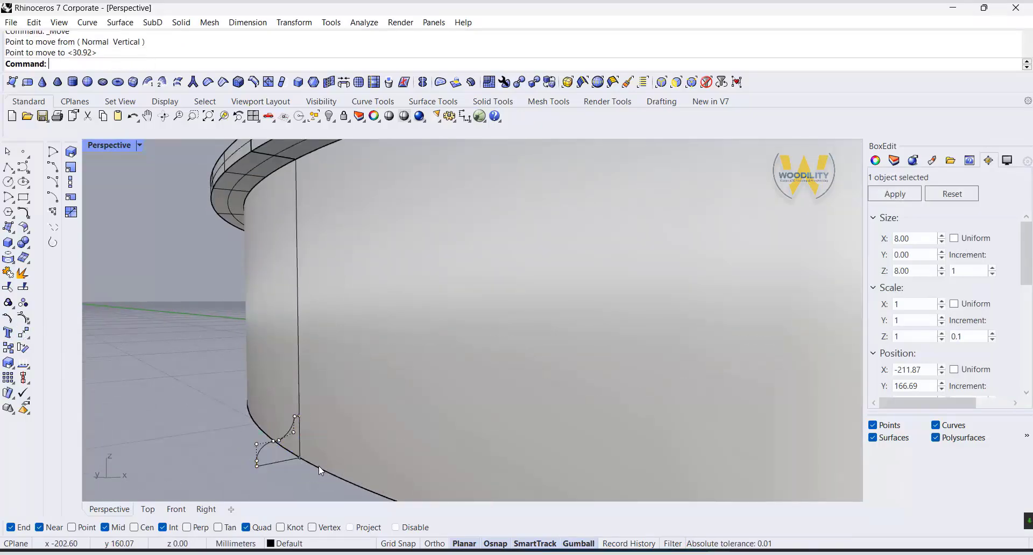
{"action": "left_click", "coordinate": [315, 471]}
{"action": "left_click", "coordinate": [349, 499]}
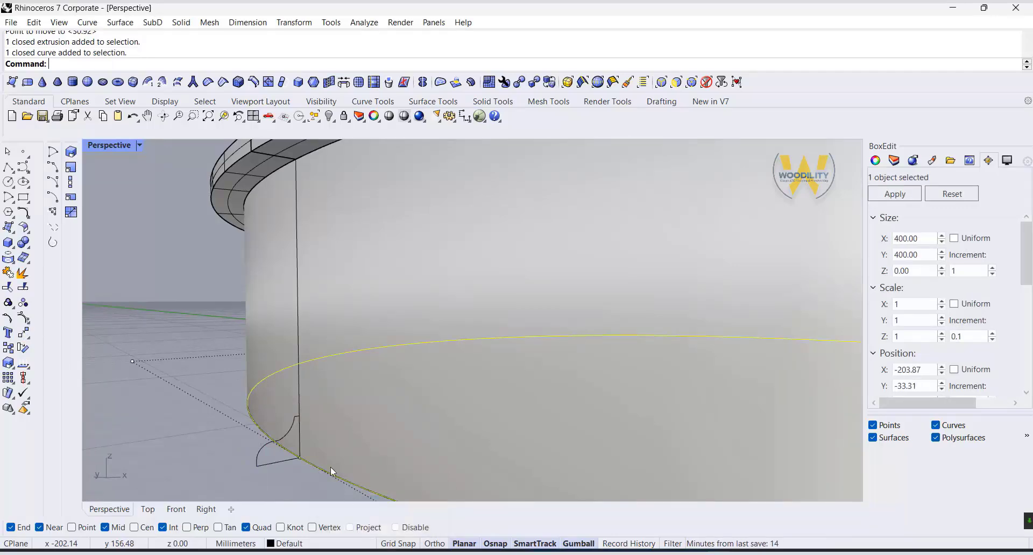
{"action": "left_click", "coordinate": [153, 22]}
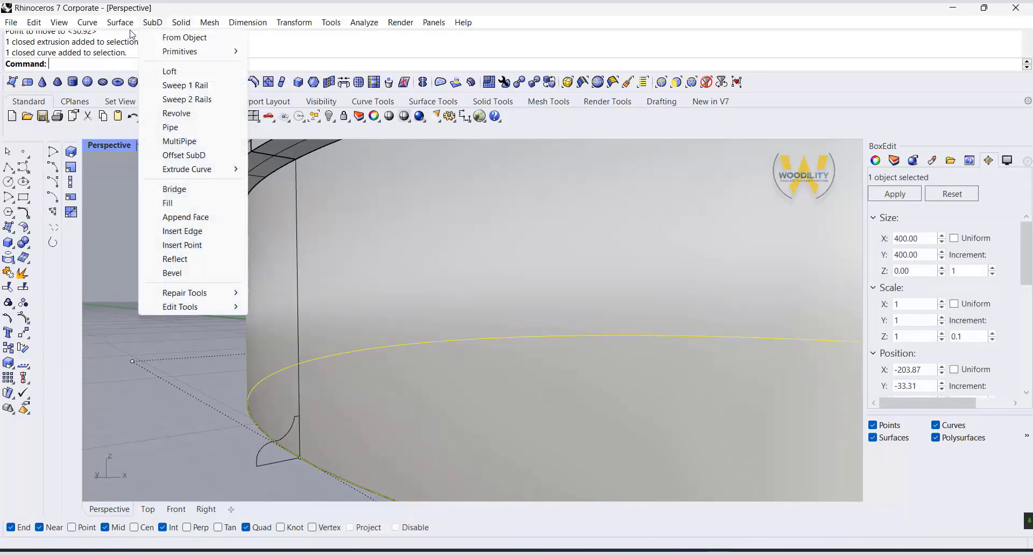
{"action": "left_click", "coordinate": [138, 78]}
{"action": "left_click", "coordinate": [264, 463]}
{"action": "right_click", "coordinate": [258, 464]}
{"action": "right_click", "coordinate": [256, 464]}
{"action": "right_click", "coordinate": [252, 464]}
{"action": "key", "text": "Escape"}
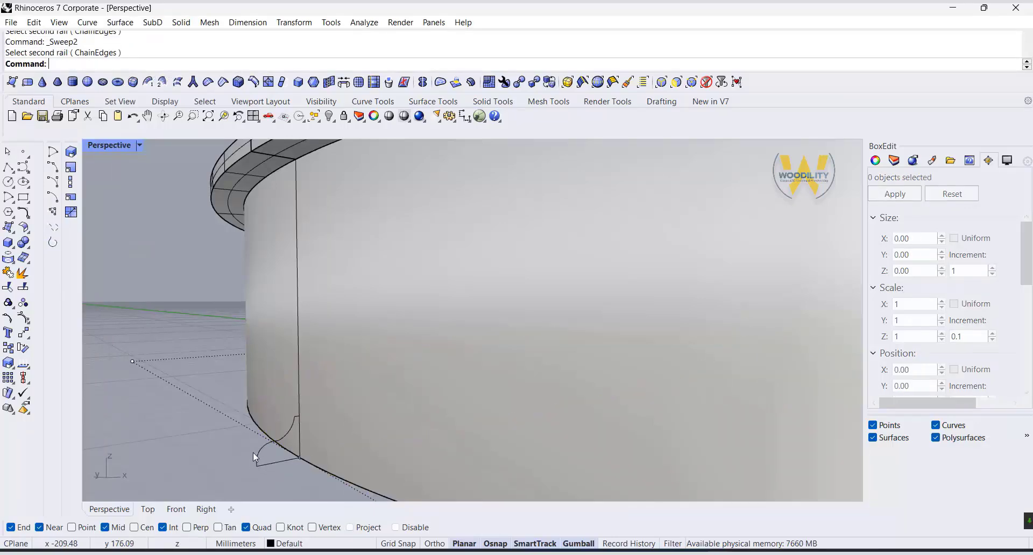
Sweep the moulding profile along the disc's lower rim curve with Sweep 1 Rail, keeping the cross sections unchanged
{"action": "left_click", "coordinate": [317, 468]}
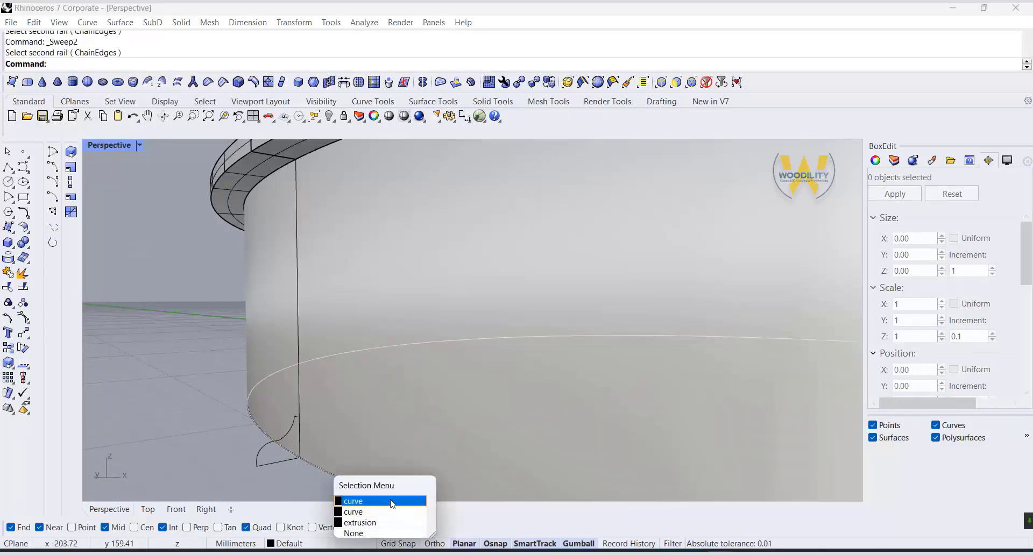
{"action": "left_click", "coordinate": [392, 502]}
{"action": "left_click", "coordinate": [119, 22]}
{"action": "left_click", "coordinate": [145, 65]}
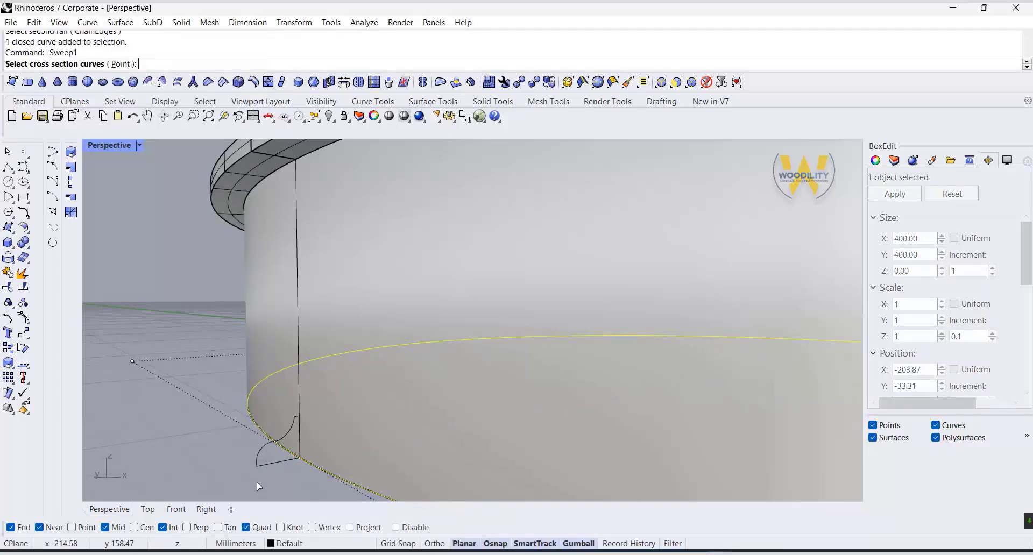
{"action": "left_click", "coordinate": [258, 464]}
{"action": "key", "text": "Return"}
{"action": "key", "text": "Return"}
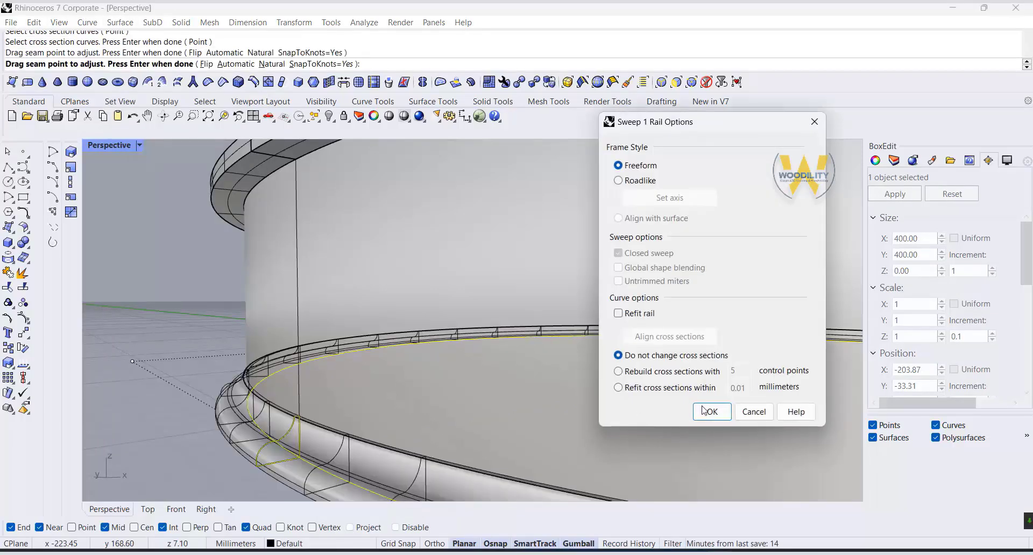
{"action": "key", "text": "Return"}
{"action": "scroll", "coordinate": [135, 274], "scroll_direction": "down", "scroll_amount": 5}
{"action": "right_click_drag", "start_coordinate": [134, 274], "coordinate": [764, 282]}
{"action": "scroll", "coordinate": [773, 281], "scroll_direction": "up", "scroll_amount": 4}
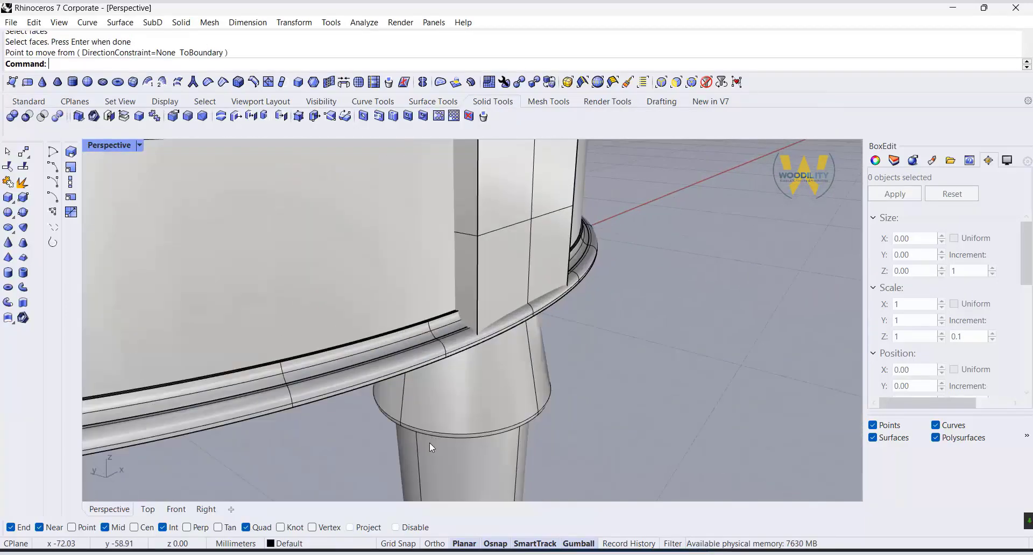
Draw a box whose base matches the leg's square top, extending down past the disc's lower rim
{"action": "scroll", "coordinate": [429, 443], "scroll_direction": "down", "scroll_amount": 5}
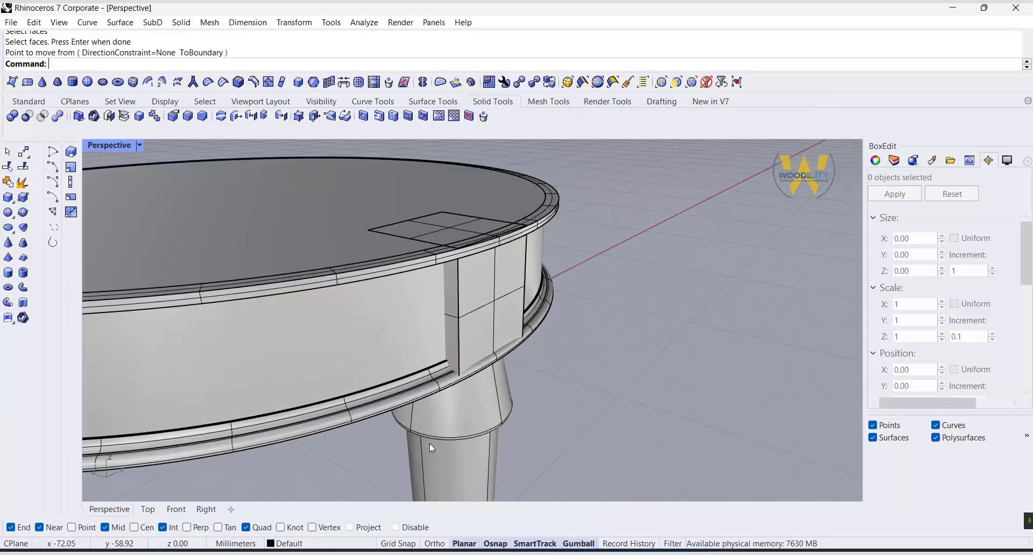
{"action": "right_click_drag", "start_coordinate": [439, 304], "coordinate": [460, 355]}
{"action": "left_click", "coordinate": [9, 197]}
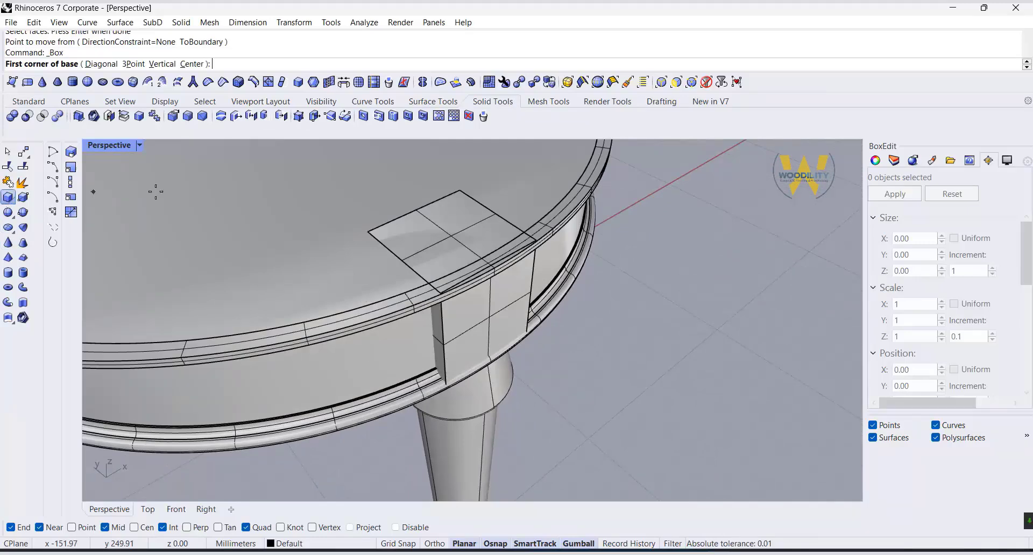
{"action": "left_click", "coordinate": [459, 190]}
{"action": "left_click", "coordinate": [441, 294]}
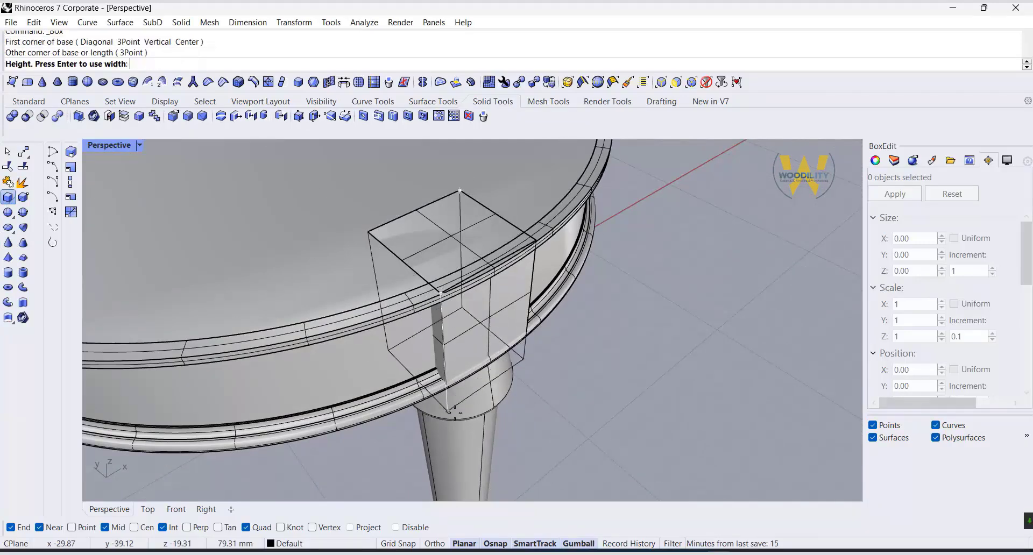
{"action": "left_click", "coordinate": [458, 403]}
Stretch the box outward past the mouldings and above and below the disc, to about 52 × 52 × 167 mm, and select it
{"action": "left_click", "coordinate": [475, 439]}
{"action": "left_click_drag", "start_coordinate": [439, 335], "coordinate": [452, 347]}
{"action": "left_click", "coordinate": [558, 362]}
{"action": "right_click_drag", "start_coordinate": [685, 378], "coordinate": [457, 339]}
{"action": "left_click", "coordinate": [430, 322]}
{"action": "left_click_drag", "start_coordinate": [480, 353], "coordinate": [481, 330]}
{"action": "left_click", "coordinate": [303, 354]}
{"action": "right_click_drag", "start_coordinate": [303, 354], "coordinate": [515, 341]}
{"action": "left_click", "coordinate": [502, 340]}
{"action": "left_click_drag", "start_coordinate": [421, 366], "coordinate": [414, 365]}
{"action": "left_click", "coordinate": [650, 380]}
{"action": "right_click_drag", "start_coordinate": [650, 380], "coordinate": [498, 345]}
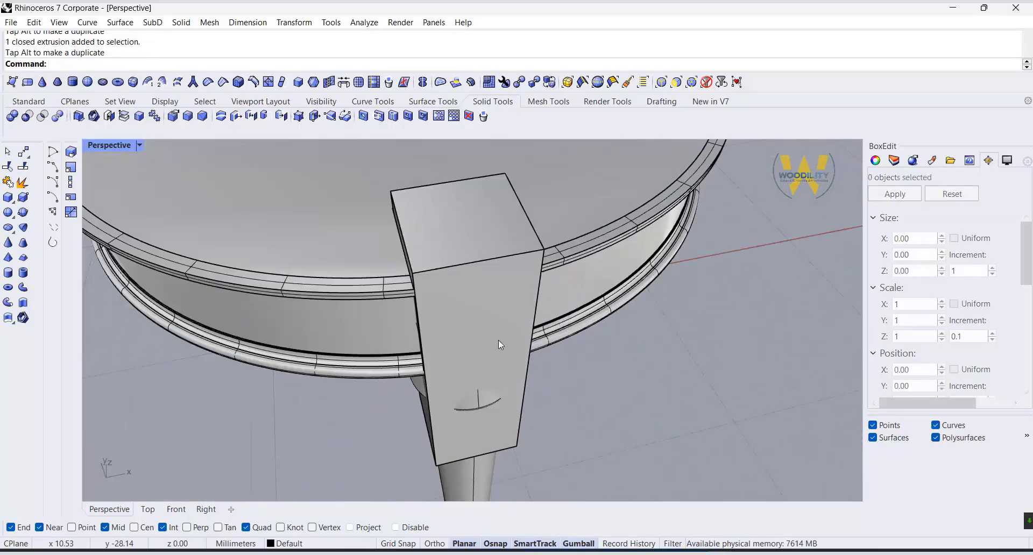
{"action": "left_click", "coordinate": [499, 343]}
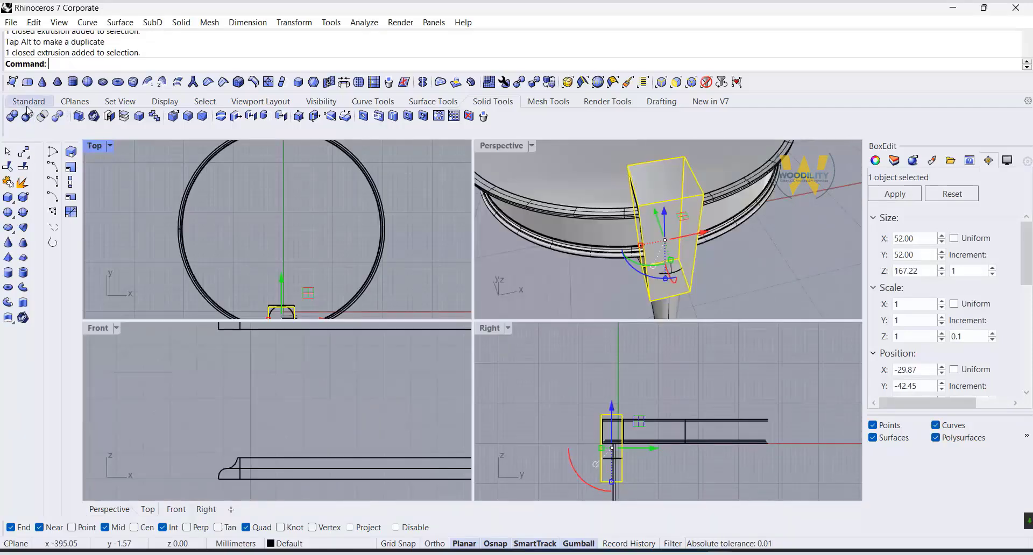
{"action": "left_click", "coordinate": [28, 101]}
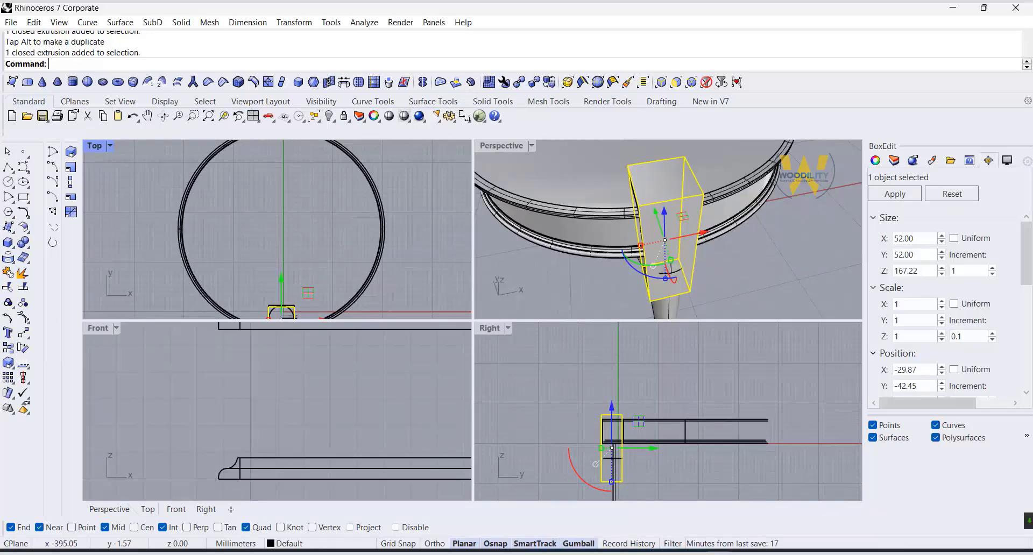
{"action": "left_click", "coordinate": [9, 378]}
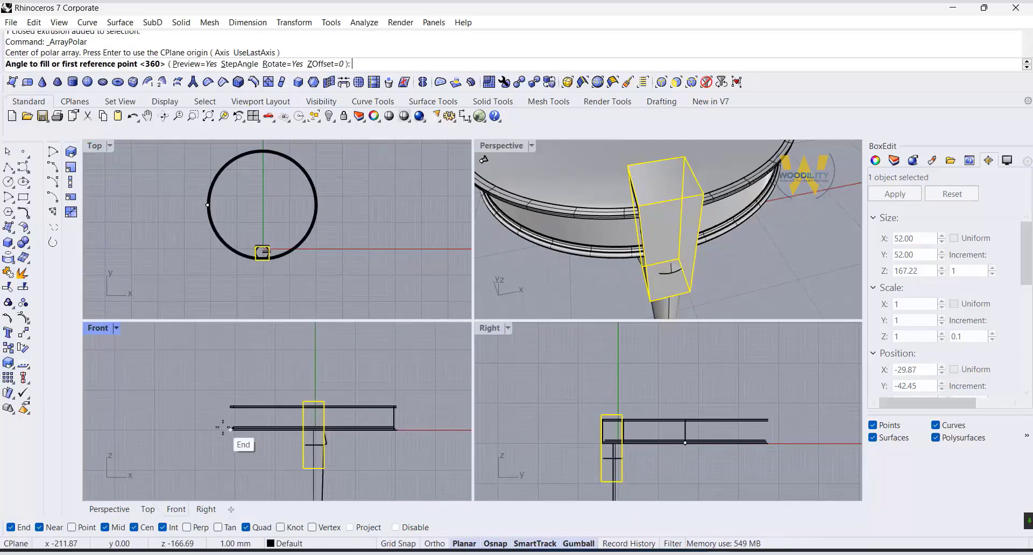
{"action": "key", "text": "Escape"}
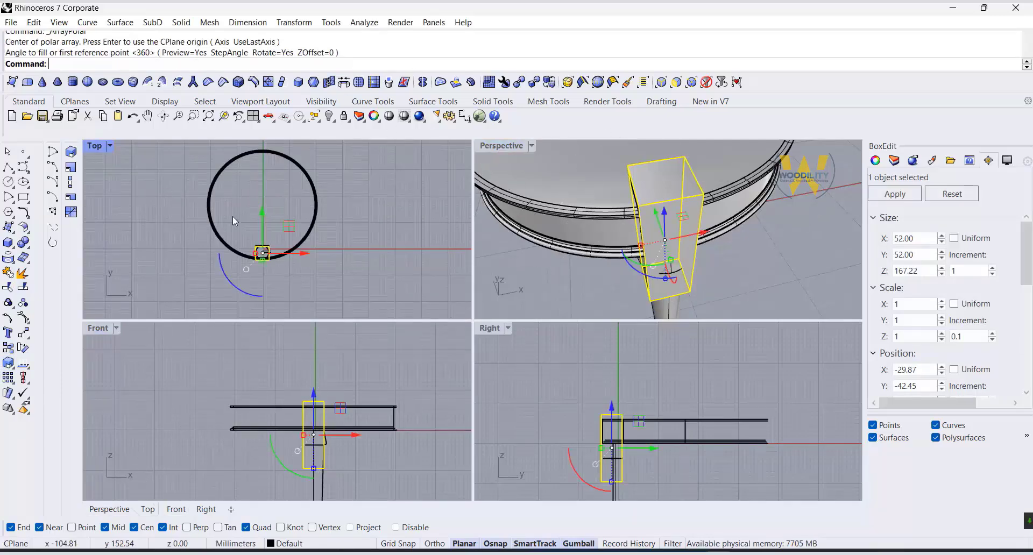
{"action": "key", "text": "Escape"}
Polar-array the box about the disc's centre in the Top view with 4 items over 360°
{"action": "scroll", "coordinate": [238, 210], "scroll_direction": "up", "scroll_amount": 5}
{"action": "left_click", "coordinate": [305, 470]}
{"action": "key", "text": "Return"}
{"action": "left_click", "coordinate": [191, 263]}
{"action": "key", "text": "Return"}
{"action": "key", "text": "Return"}
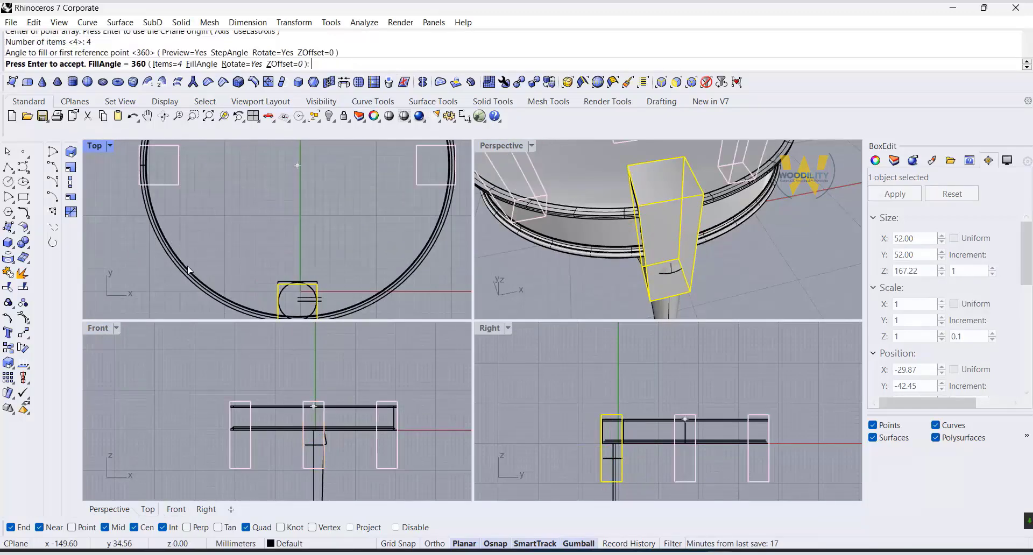
{"action": "key", "text": "Return"}
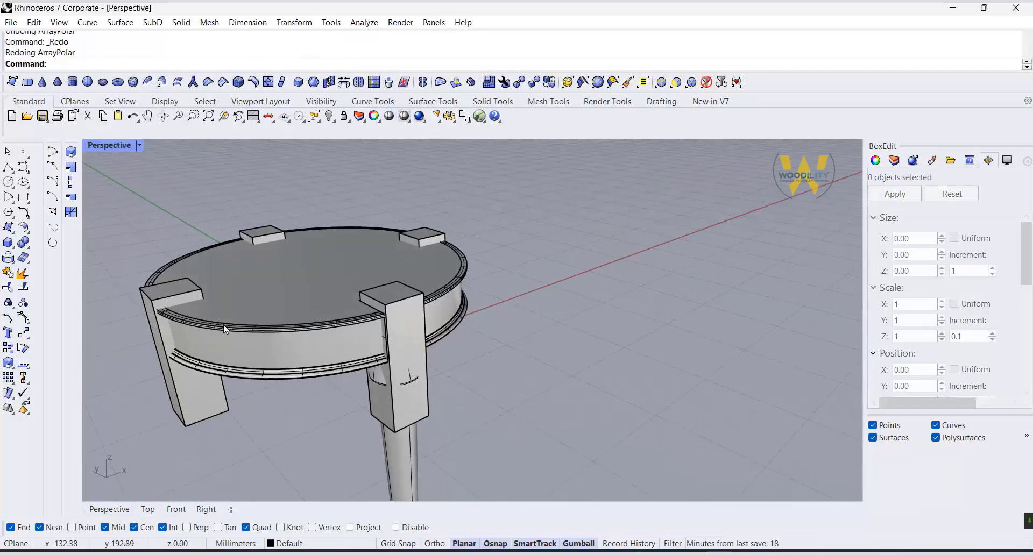
Subtract the four boxes from the upper and lower moulding rings with Boolean Difference
{"action": "left_click", "coordinate": [225, 344]}
{"action": "left_click", "coordinate": [222, 378], "text": "shift"}
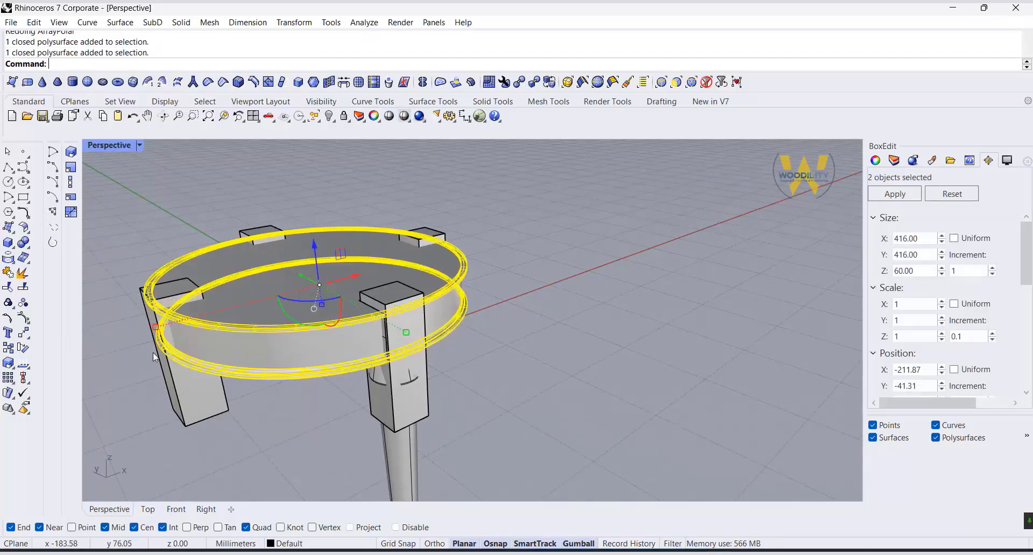
{"action": "left_click", "coordinate": [28, 246]}
{"action": "left_click", "coordinate": [54, 247]}
{"action": "left_click", "coordinate": [204, 406]}
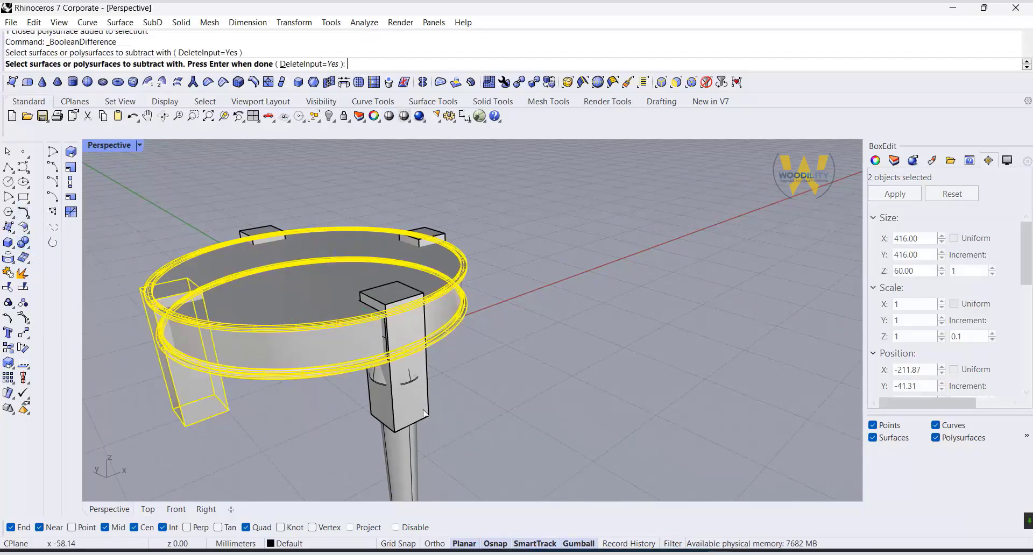
{"action": "left_click", "coordinate": [422, 404]}
{"action": "left_click", "coordinate": [438, 248]}
{"action": "left_click", "coordinate": [245, 232]}
{"action": "key", "text": "Return"}
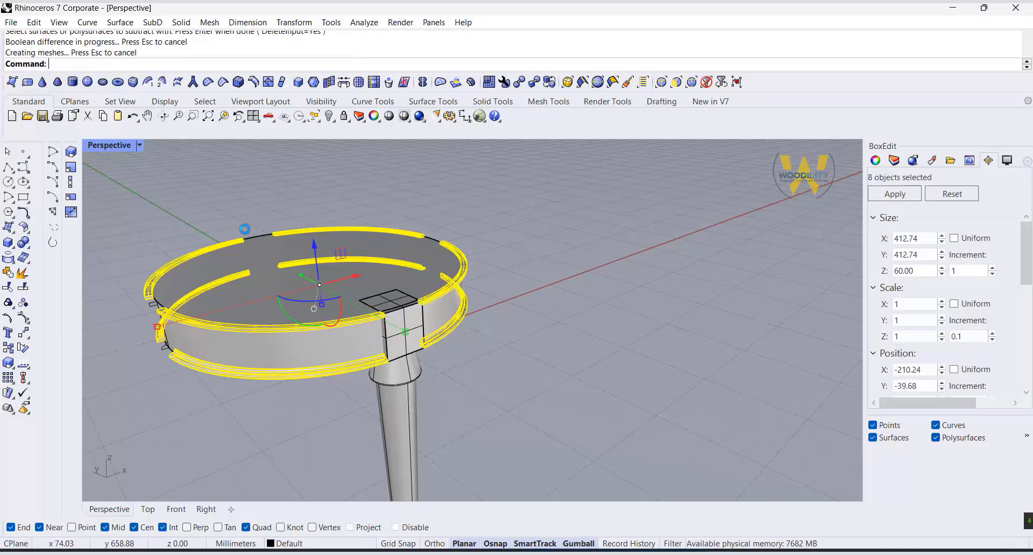
{"action": "left_click", "coordinate": [641, 423]}
Extract a lengthwise isocurve in the V direction from the leg's long tapered surface
{"action": "right_click_drag", "start_coordinate": [641, 423], "coordinate": [389, 303]}
{"action": "scroll", "coordinate": [389, 303], "scroll_direction": "up", "scroll_amount": 5}
{"action": "scroll", "coordinate": [409, 338], "scroll_direction": "down", "scroll_amount": 6}
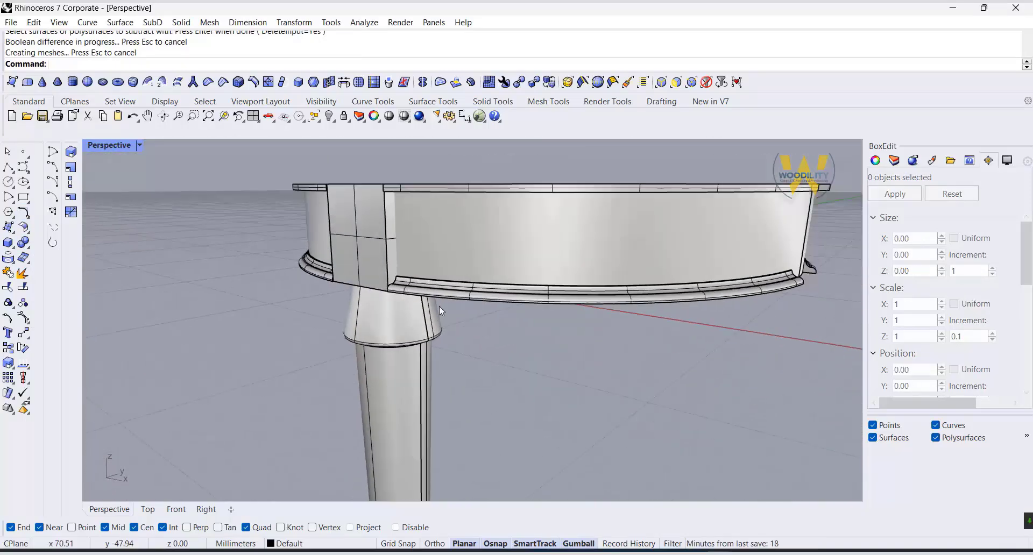
{"action": "scroll", "coordinate": [428, 386], "scroll_direction": "up", "scroll_amount": 3}
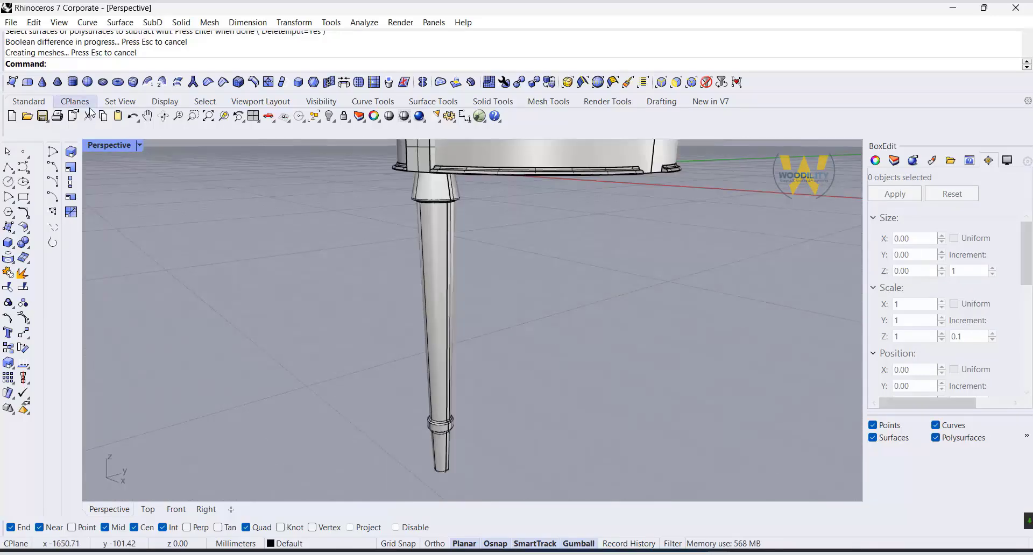
{"action": "left_click", "coordinate": [12, 262]}
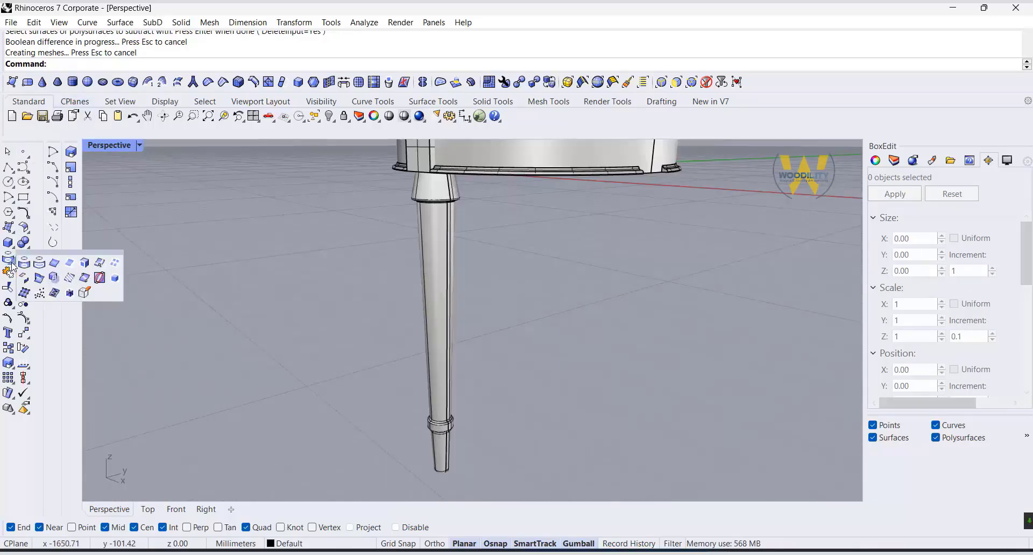
{"action": "left_click", "coordinate": [113, 263]}
{"action": "scroll", "coordinate": [311, 265], "scroll_direction": "up", "scroll_amount": 6}
{"action": "left_click", "coordinate": [412, 259]}
{"action": "left_click", "coordinate": [127, 63]}
{"action": "left_click", "coordinate": [78, 64]}
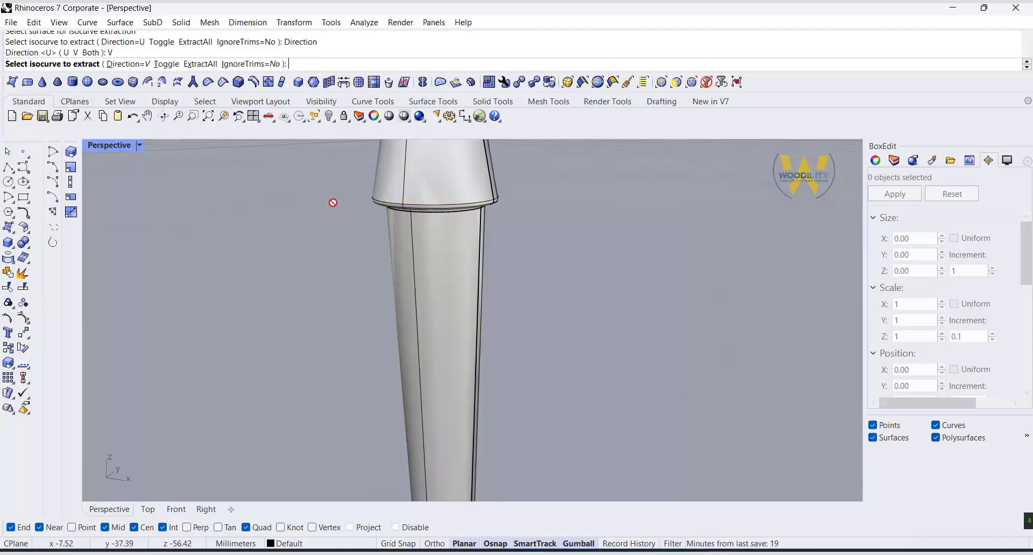
{"action": "left_click", "coordinate": [432, 231]}
{"action": "key", "text": "Return"}
{"action": "key", "text": "Escape"}
Extract a U-direction isocurve around the leg where the tapered shaft meets the lower collar
{"action": "right_click_drag", "start_coordinate": [431, 231], "coordinate": [457, 212]}
{"action": "left_click", "coordinate": [457, 212]}
{"action": "left_click", "coordinate": [485, 231]}
{"action": "right_click_drag", "start_coordinate": [253, 334], "coordinate": [350, 178]}
{"action": "scroll", "coordinate": [350, 178], "scroll_direction": "down", "scroll_amount": 8}
{"action": "scroll", "coordinate": [457, 374], "scroll_direction": "up", "scroll_amount": 11}
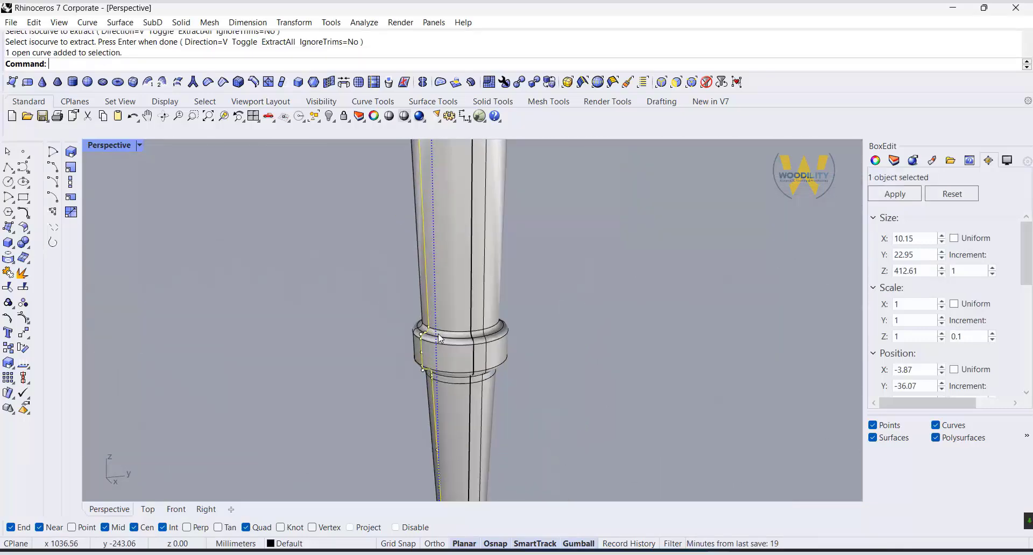
{"action": "scroll", "coordinate": [439, 336], "scroll_direction": "up", "scroll_amount": 2}
{"action": "right_click", "coordinate": [268, 299]}
{"action": "left_click", "coordinate": [448, 332]}
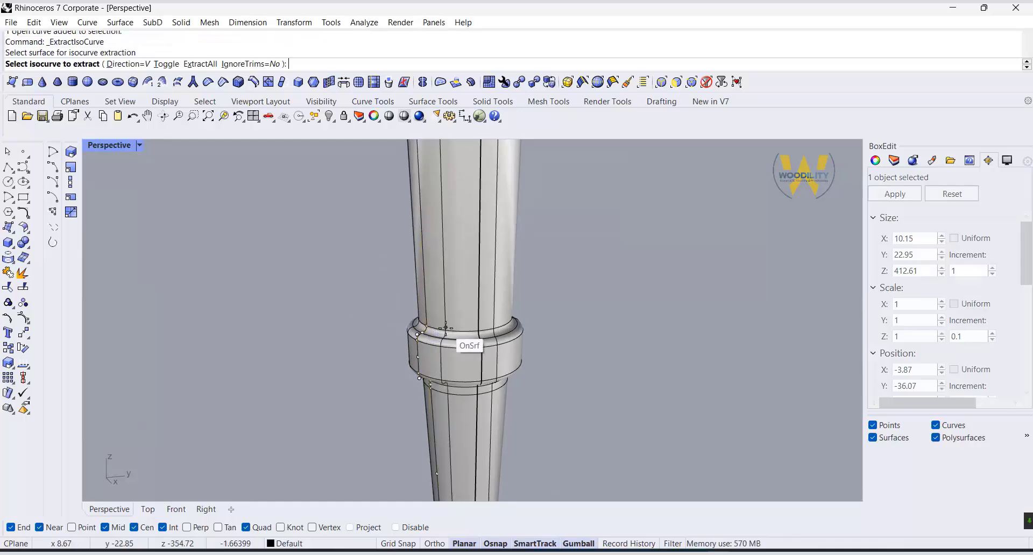
{"action": "left_click", "coordinate": [139, 65]}
{"action": "left_click", "coordinate": [68, 64]}
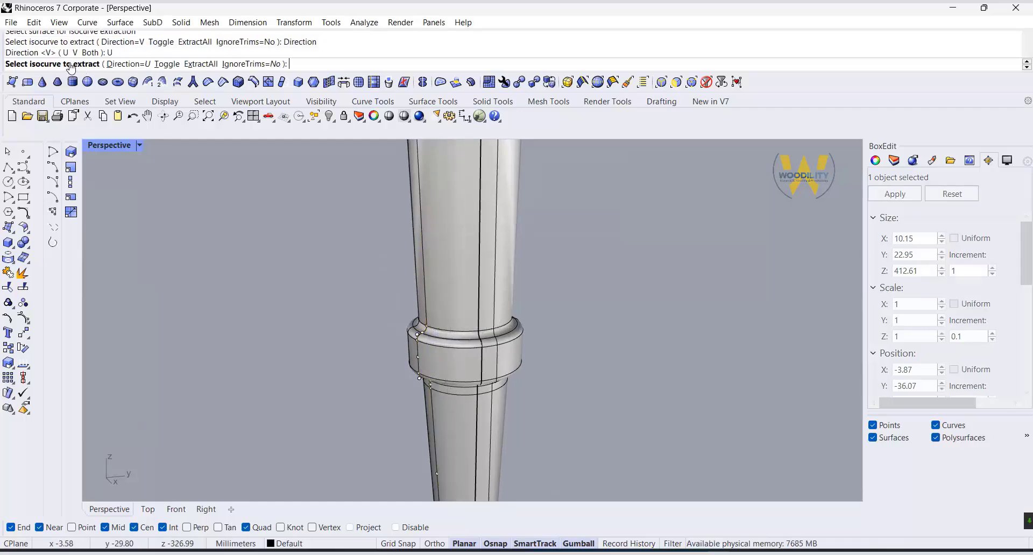
{"action": "left_click", "coordinate": [425, 325]}
{"action": "key", "text": "Return"}
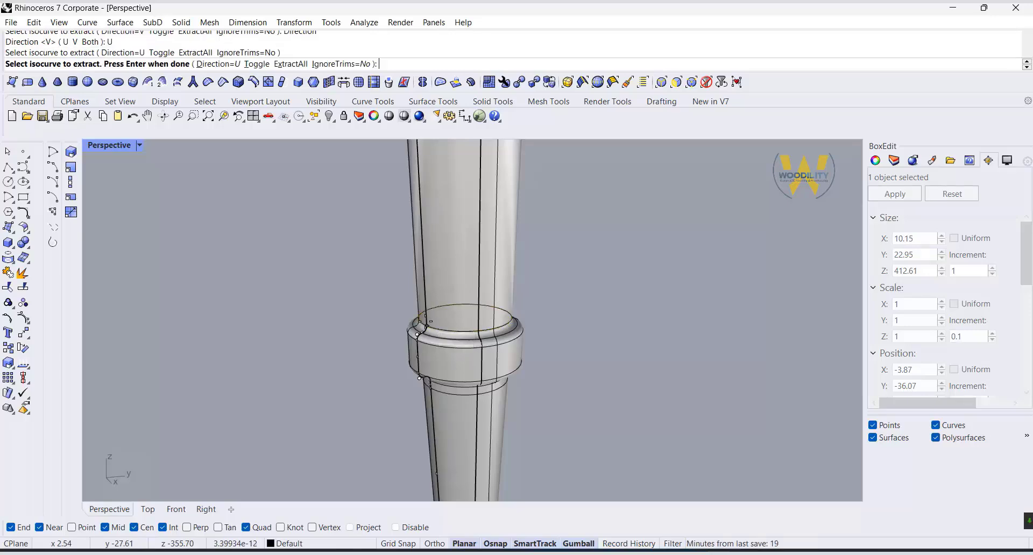
Trim the lengthwise isocurve with the circular one, removing the part running down over the collar
{"action": "left_click", "coordinate": [651, 306]}
{"action": "left_click", "coordinate": [437, 323]}
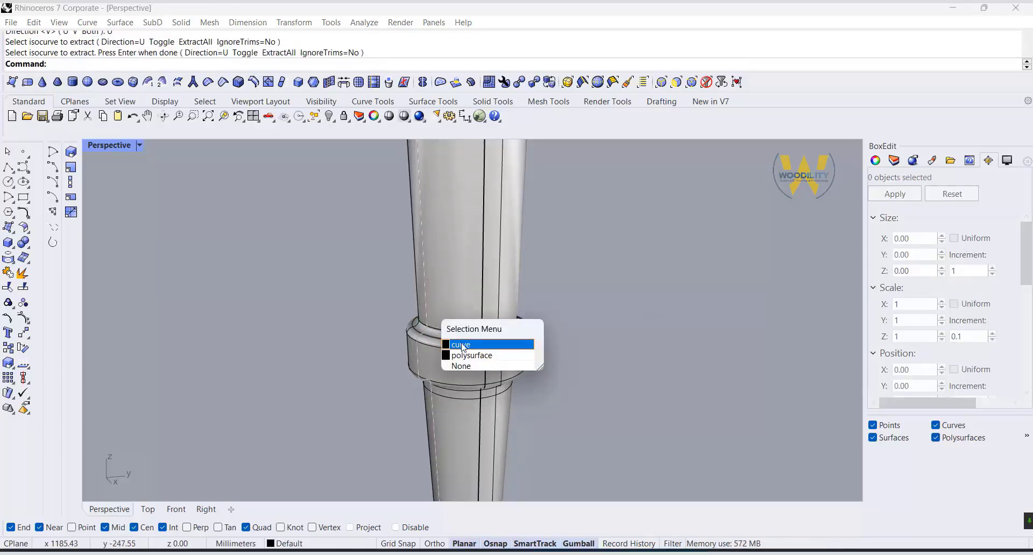
{"action": "left_click", "coordinate": [446, 334]}
{"action": "left_click", "coordinate": [451, 327]}
{"action": "left_click", "coordinate": [476, 361]}
{"action": "left_click", "coordinate": [8, 288]}
{"action": "left_click", "coordinate": [416, 350]}
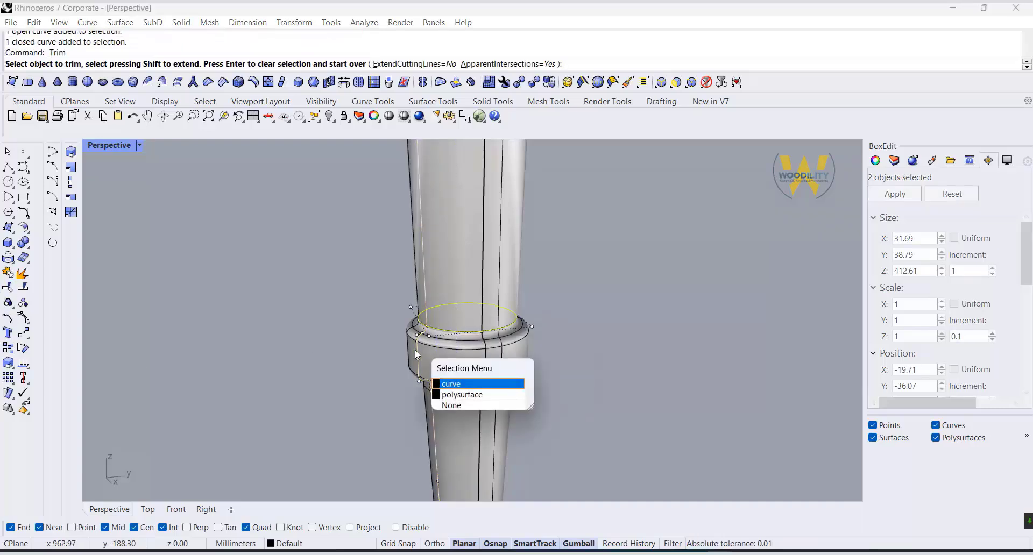
{"action": "left_click", "coordinate": [451, 383]}
{"action": "key", "text": "Return"}
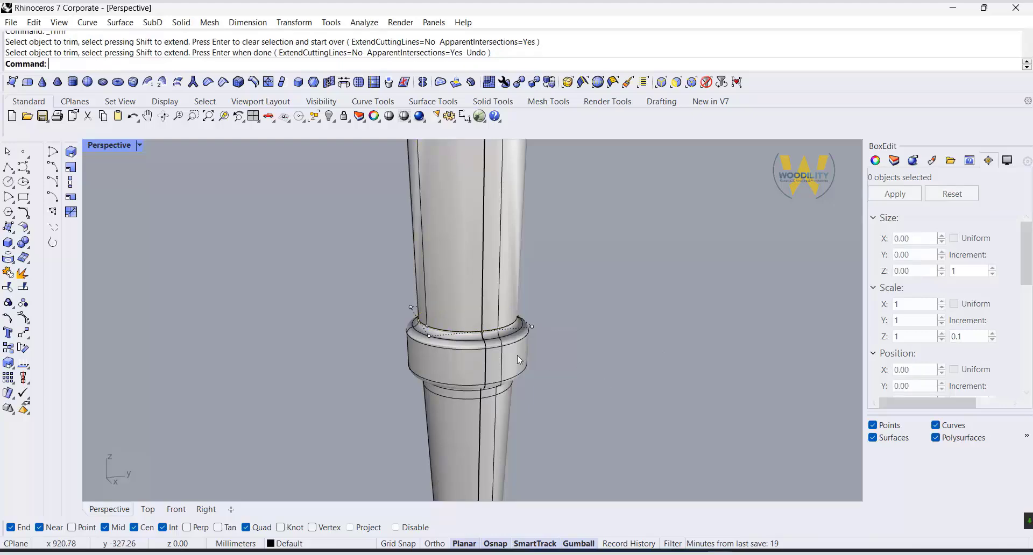
Create a round-capped pipe with a 3 mm radius along the trimmed lengthwise isocurve
{"action": "left_click", "coordinate": [429, 316]}
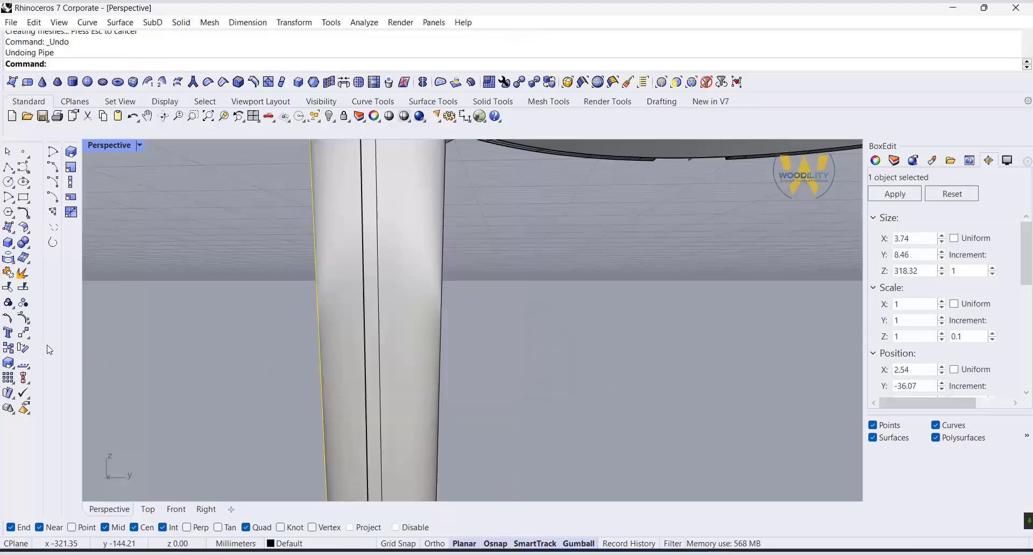
{"action": "scroll", "coordinate": [395, 271], "scroll_direction": "up", "scroll_amount": 5}
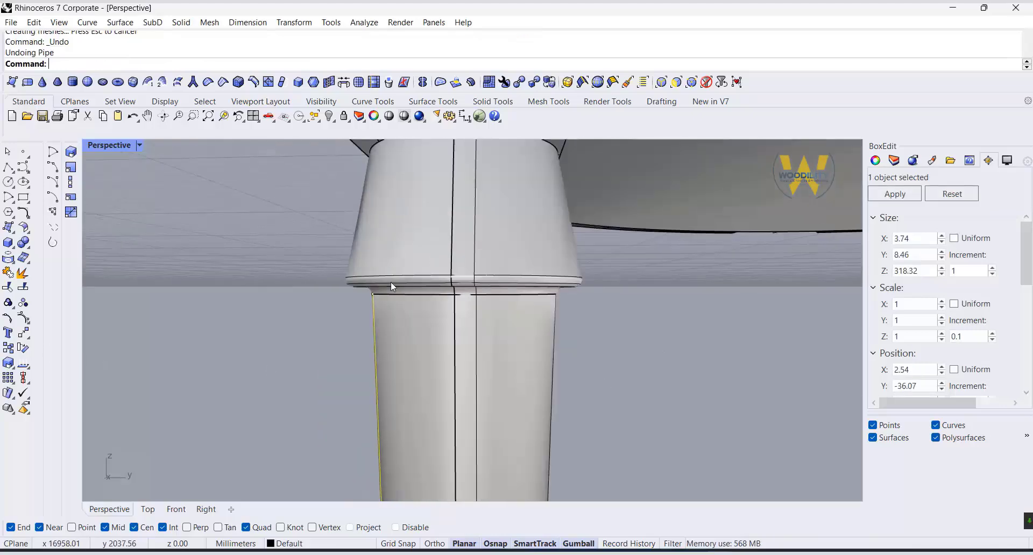
{"action": "key", "text": "Return"}
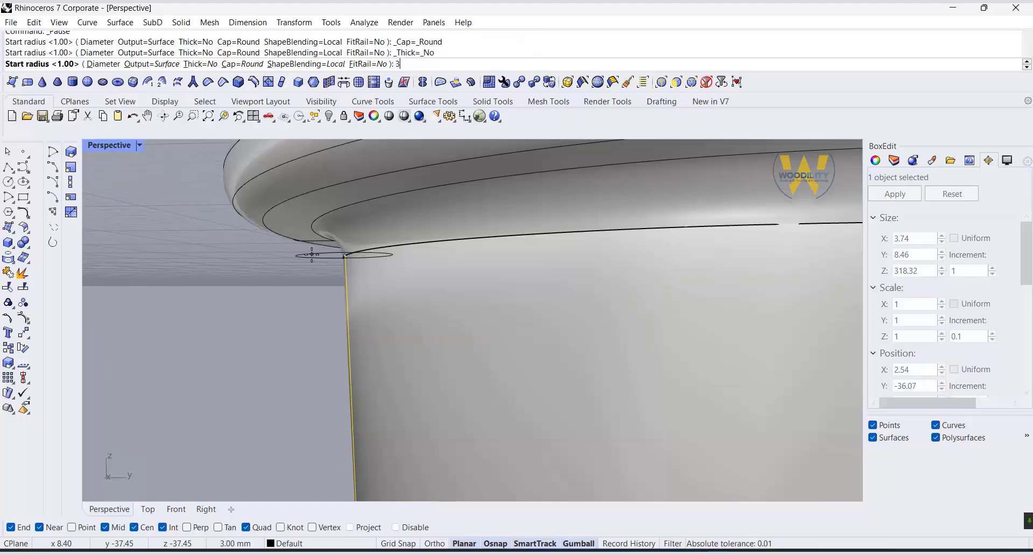
{"action": "key", "text": "Return"}
{"action": "key", "text": "Return"}
{"action": "key", "text": "Return"}
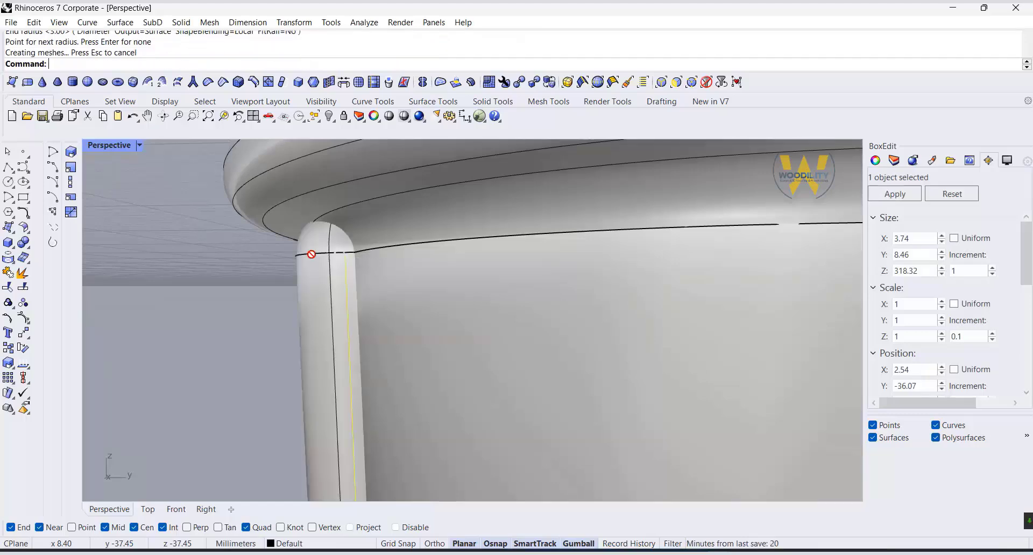
Polar-array the pipe around the leg's centre axis with 8 items over 360°
{"action": "scroll", "coordinate": [311, 255], "scroll_direction": "down", "scroll_amount": 10}
{"action": "right_click_drag", "start_coordinate": [318, 282], "coordinate": [526, 381]}
{"action": "left_click", "coordinate": [560, 187]}
{"action": "scroll", "coordinate": [554, 183], "scroll_direction": "up", "scroll_amount": 3}
{"action": "scroll", "coordinate": [554, 183], "scroll_direction": "up", "scroll_amount": 5}
{"action": "left_click", "coordinate": [539, 183]}
{"action": "scroll", "coordinate": [538, 183], "scroll_direction": "down", "scroll_amount": 10}
{"action": "scroll", "coordinate": [525, 371], "scroll_direction": "up", "scroll_amount": 10}
{"action": "left_click", "coordinate": [15, 388]}
{"action": "left_click", "coordinate": [39, 384]}
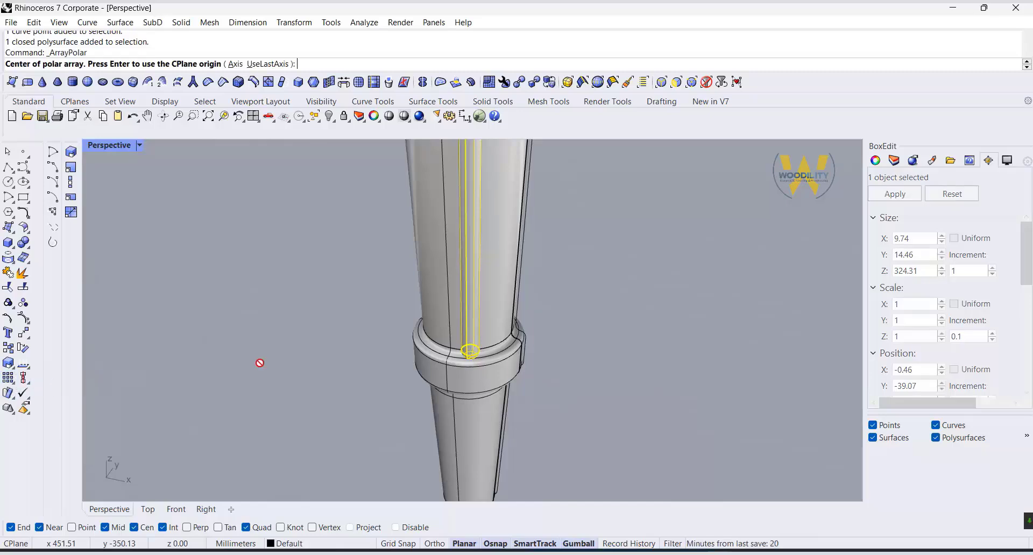
{"action": "left_click", "coordinate": [436, 334]}
{"action": "type", "text": "8"}
{"action": "key", "text": "Return"}
{"action": "key", "text": "Return"}
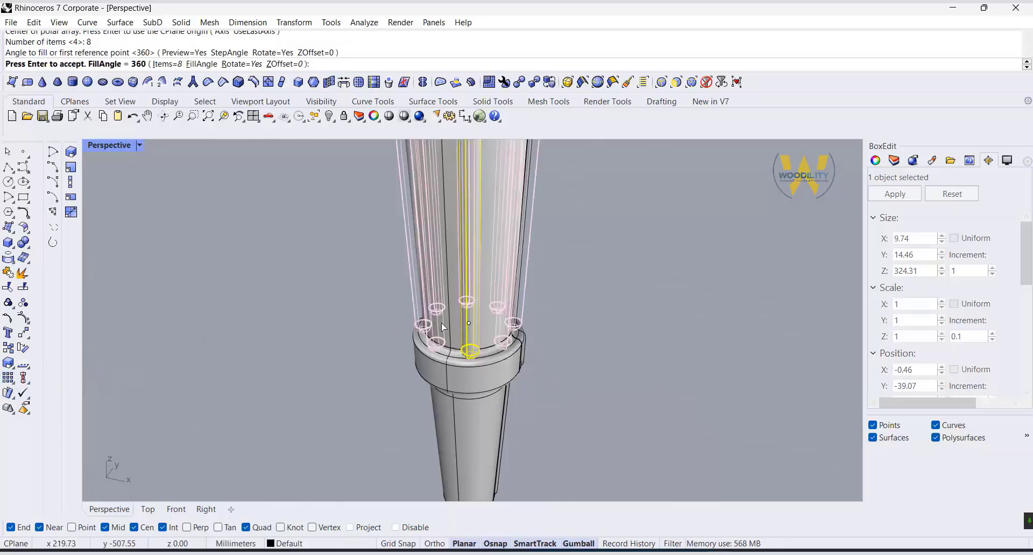
{"action": "key", "text": "Return"}
Subtract the eight pipes from the leg with Boolean Difference to cut flutes around the tapered shaft
{"action": "scroll", "coordinate": [655, 381], "scroll_direction": "down", "scroll_amount": 10}
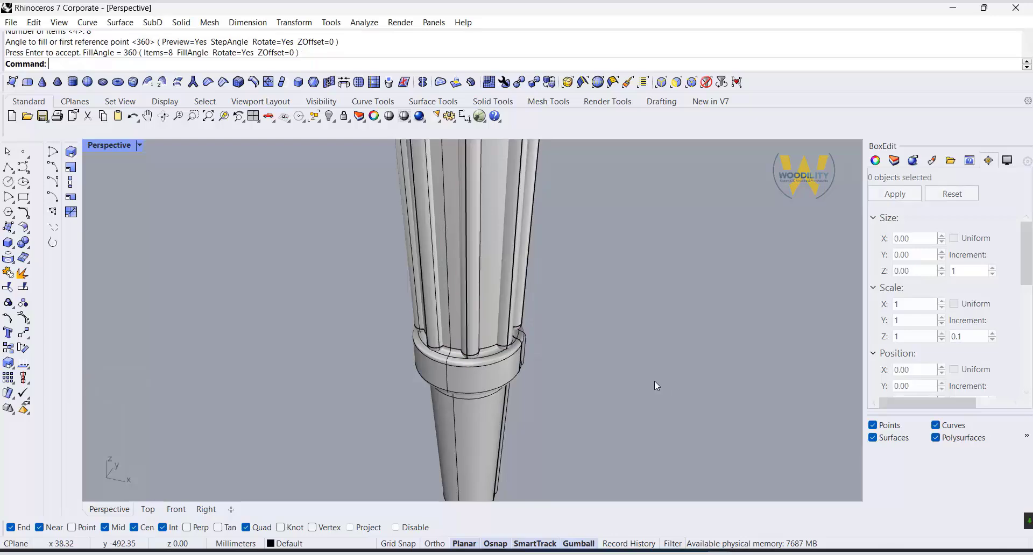
{"action": "scroll", "coordinate": [463, 261], "scroll_direction": "up", "scroll_amount": 10}
{"action": "left_click", "coordinate": [557, 240]}
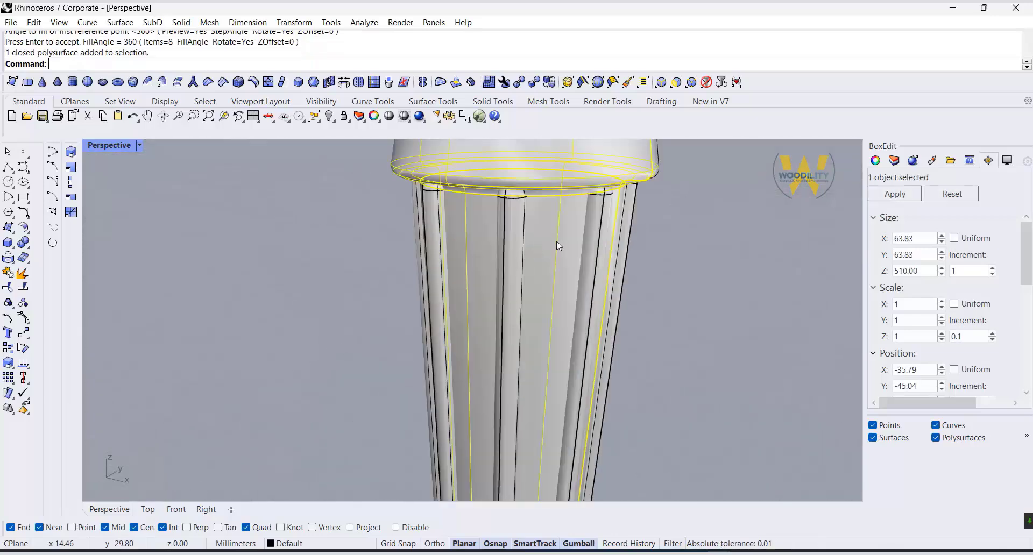
{"action": "left_click", "coordinate": [28, 245]}
{"action": "left_click", "coordinate": [55, 249]}
{"action": "left_click", "coordinate": [427, 249]}
{"action": "left_click", "coordinate": [520, 258]}
{"action": "left_click", "coordinate": [608, 257]}
{"action": "left_click", "coordinate": [621, 245]}
{"action": "right_click_drag", "start_coordinate": [621, 244], "coordinate": [409, 251]}
{"action": "scroll", "coordinate": [639, 237], "scroll_direction": "down", "scroll_amount": 8}
{"action": "scroll", "coordinate": [438, 230], "scroll_direction": "up", "scroll_amount": 9}
{"action": "left_click", "coordinate": [445, 236]}
{"action": "left_click", "coordinate": [455, 228]}
{"action": "right_click_drag", "start_coordinate": [456, 228], "coordinate": [605, 291]}
{"action": "right_click", "coordinate": [324, 253]}
{"action": "left_click", "coordinate": [325, 253]}
Polar-array the fluted leg around the round frame's centre with 4 items over 360°
{"action": "scroll", "coordinate": [353, 264], "scroll_direction": "down", "scroll_amount": 7}
{"action": "right_click_drag", "start_coordinate": [354, 264], "coordinate": [369, 299]}
{"action": "scroll", "coordinate": [295, 356], "scroll_direction": "up", "scroll_amount": 6}
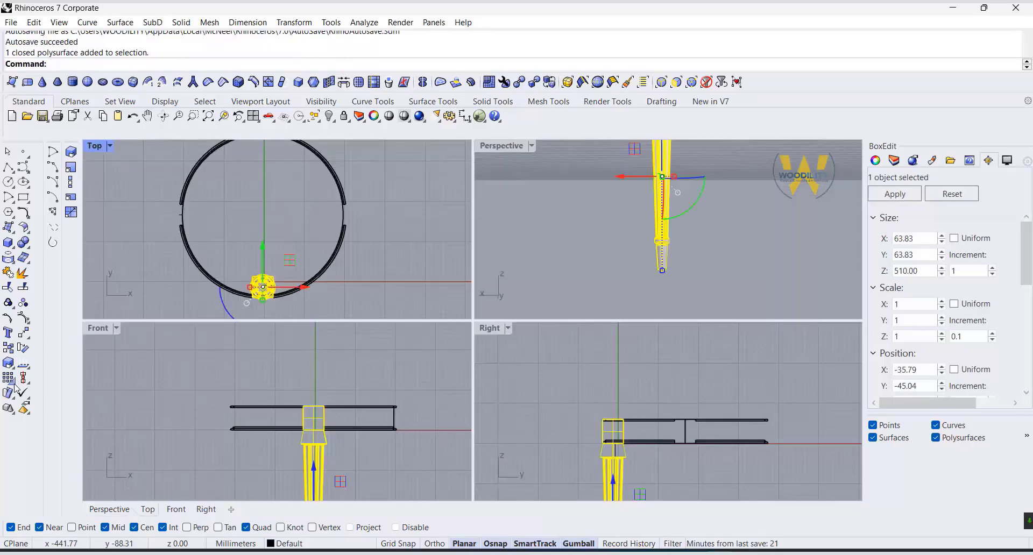
{"action": "left_click", "coordinate": [8, 379]}
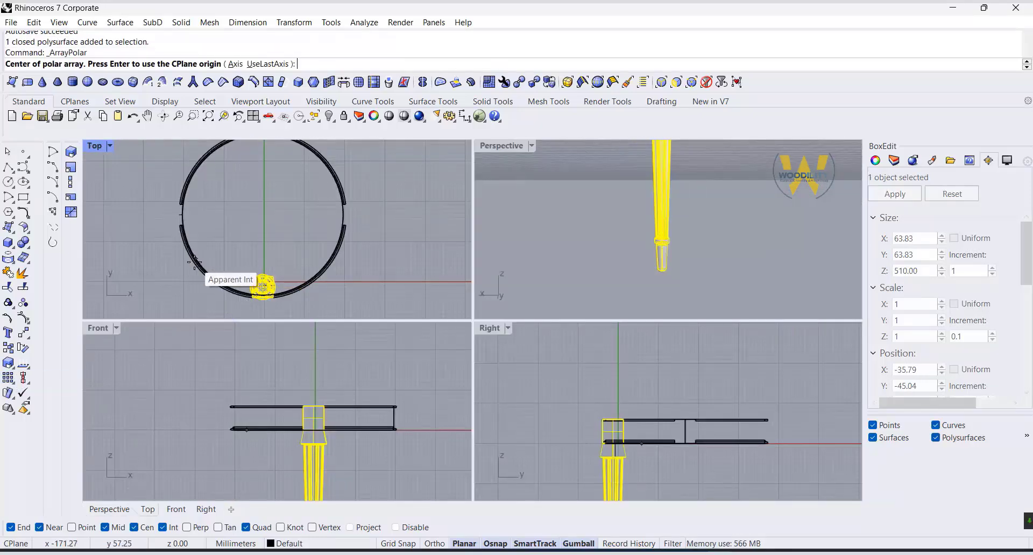
{"action": "scroll", "coordinate": [184, 214], "scroll_direction": "up", "scroll_amount": 3}
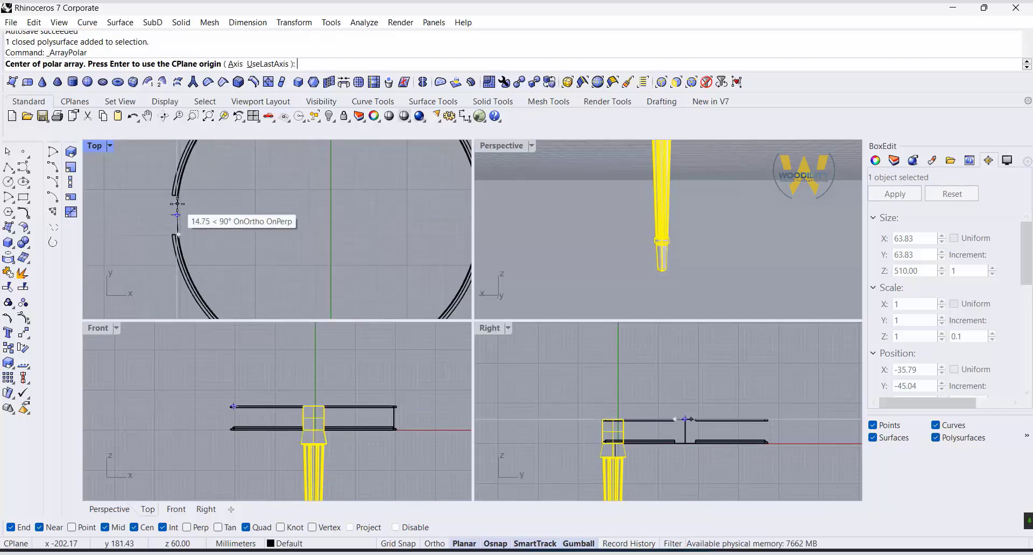
{"action": "left_click", "coordinate": [181, 209]}
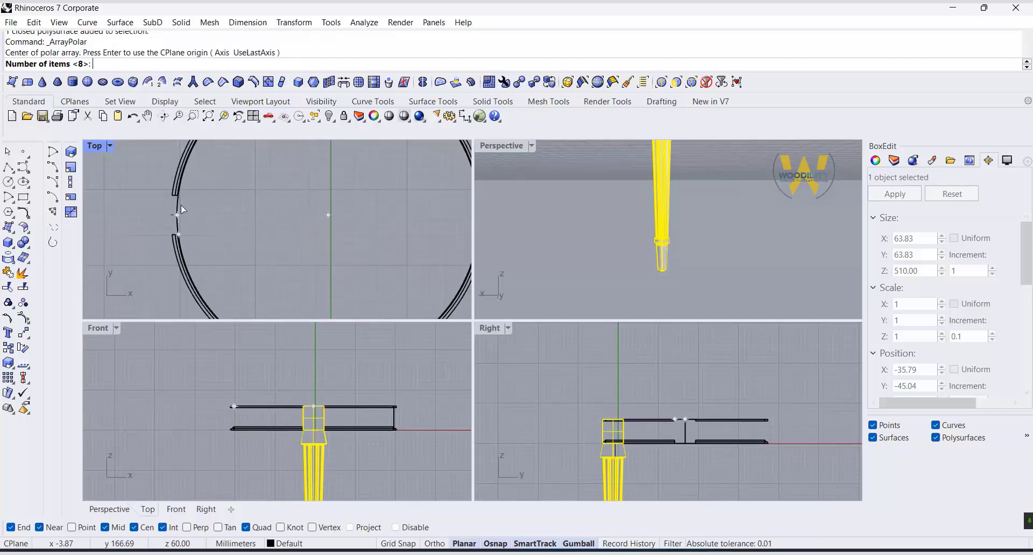
{"action": "key", "text": "Return"}
{"action": "key", "text": "Return"}
{"action": "double_click", "coordinate": [489, 146]}
{"action": "left_click", "coordinate": [568, 397]}
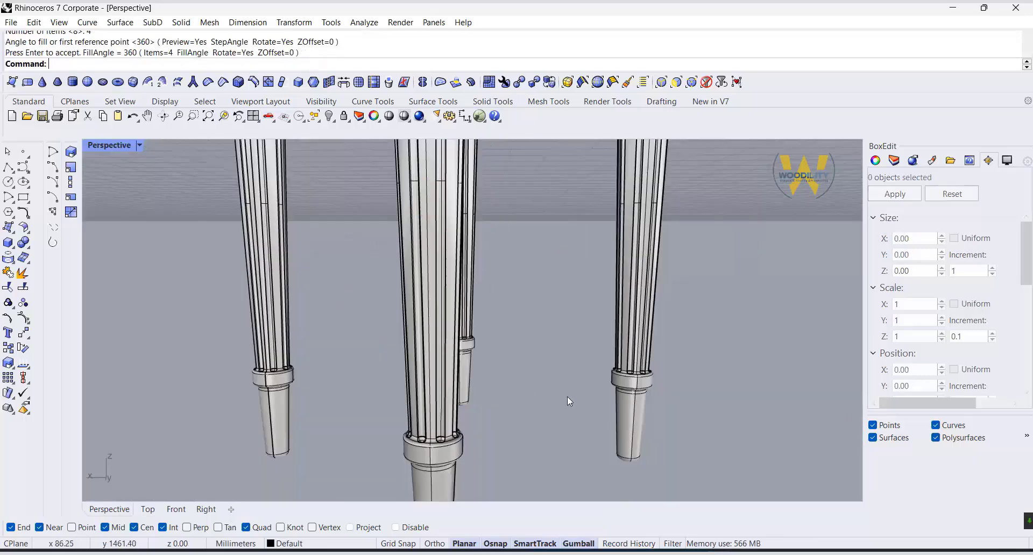
{"action": "scroll", "coordinate": [554, 397], "scroll_direction": "down", "scroll_amount": 9}
{"action": "right_click_drag", "start_coordinate": [547, 399], "coordinate": [570, 415]}
{"action": "scroll", "coordinate": [561, 281], "scroll_direction": "up", "scroll_amount": 4}
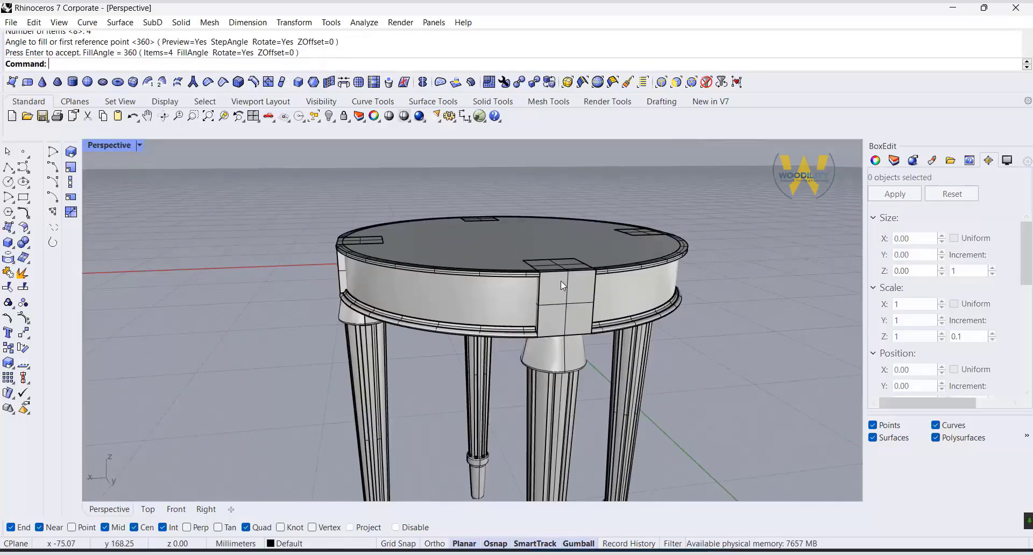
{"action": "left_click", "coordinate": [560, 279]}
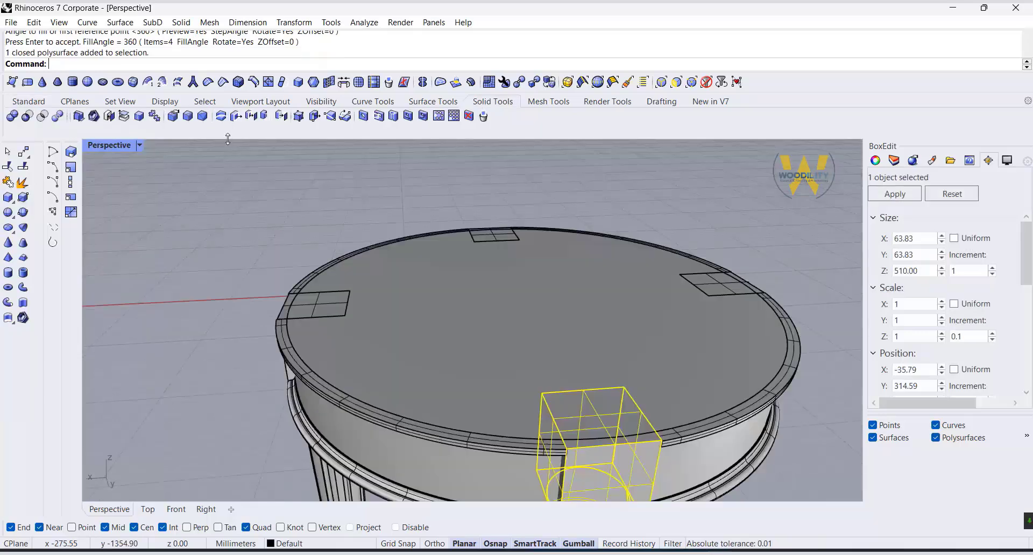
{"action": "left_click", "coordinate": [286, 258]}
{"action": "right_click_drag", "start_coordinate": [290, 280], "coordinate": [320, 270]}
{"action": "scroll", "coordinate": [461, 290], "scroll_direction": "up", "scroll_amount": 5}
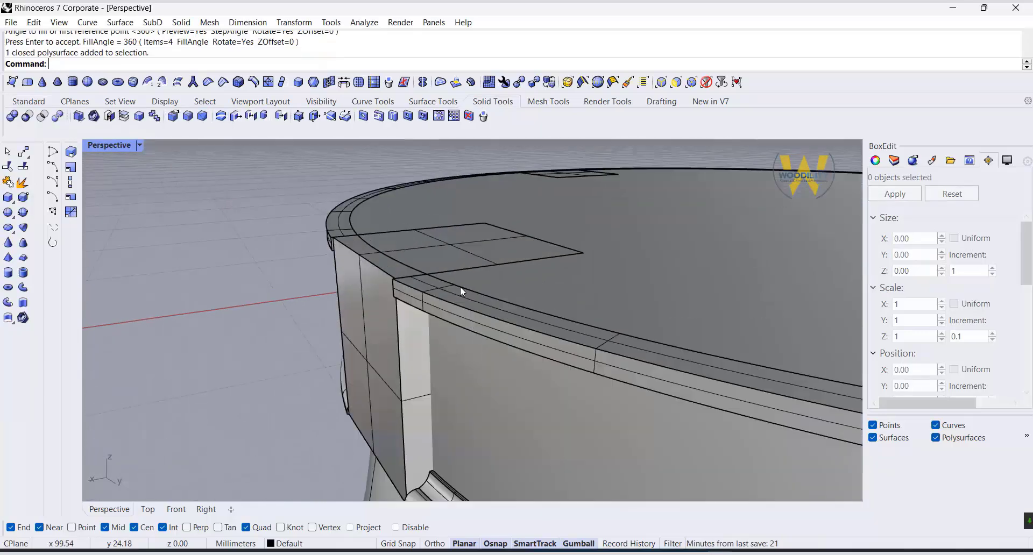
Create a solid cylinder centred on the disc's top face, with its radius reaching the outer rim and a 2 mm height
{"action": "left_click", "coordinate": [24, 101]}
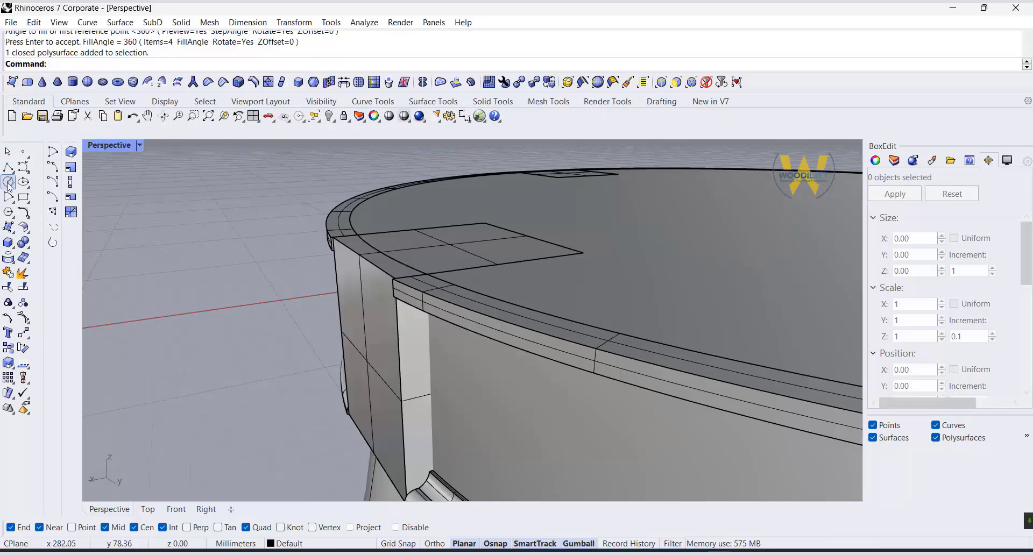
{"action": "left_click", "coordinate": [13, 246]}
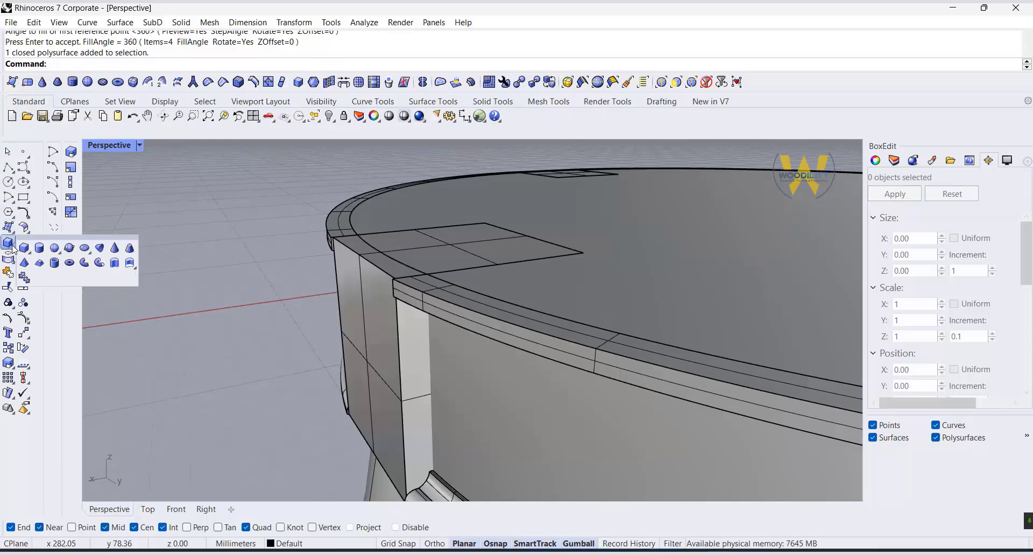
{"action": "left_click", "coordinate": [40, 248]}
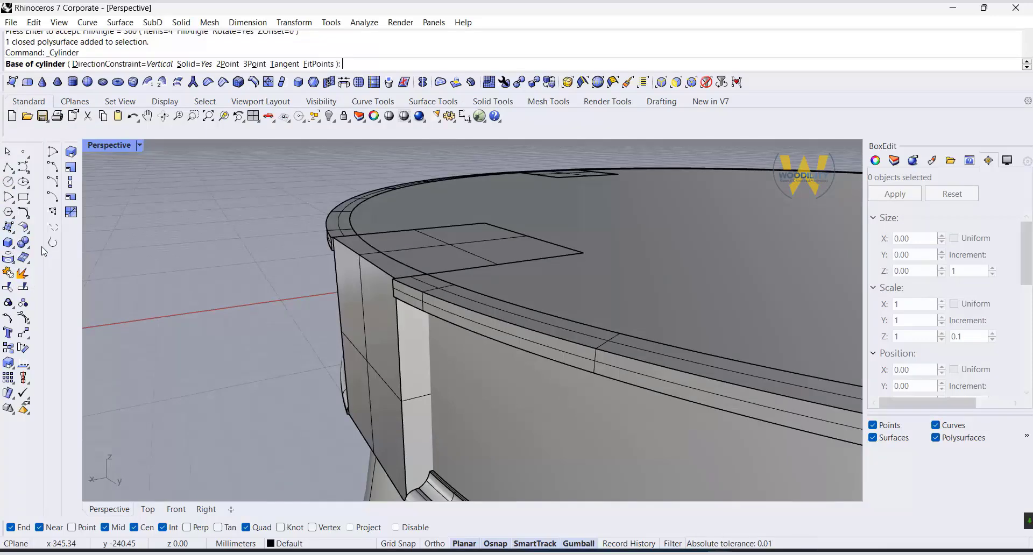
{"action": "left_click", "coordinate": [8, 243]}
{"action": "left_click", "coordinate": [40, 248]}
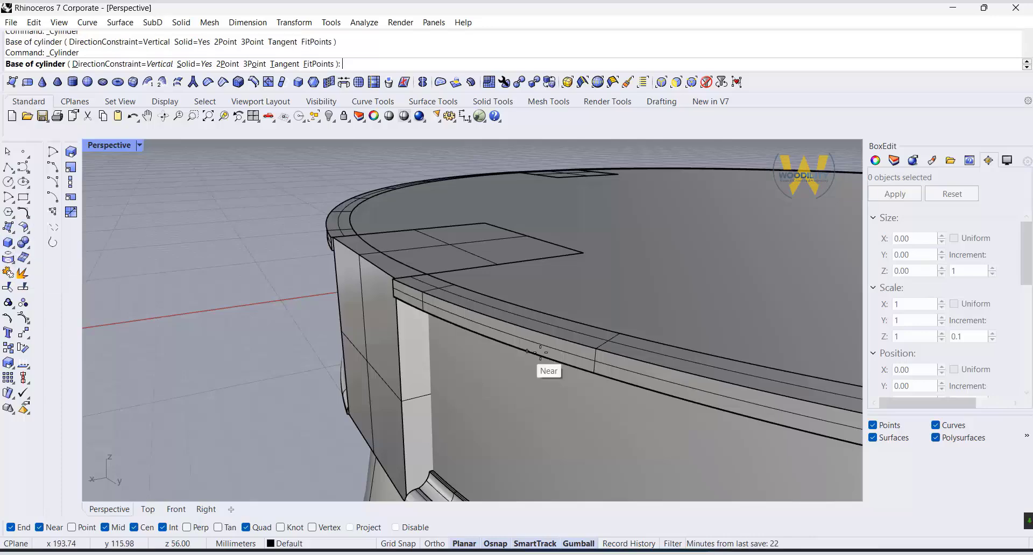
{"action": "scroll", "coordinate": [498, 319], "scroll_direction": "down", "scroll_amount": 3}
{"action": "left_click", "coordinate": [660, 234]}
{"action": "left_click", "coordinate": [438, 238]}
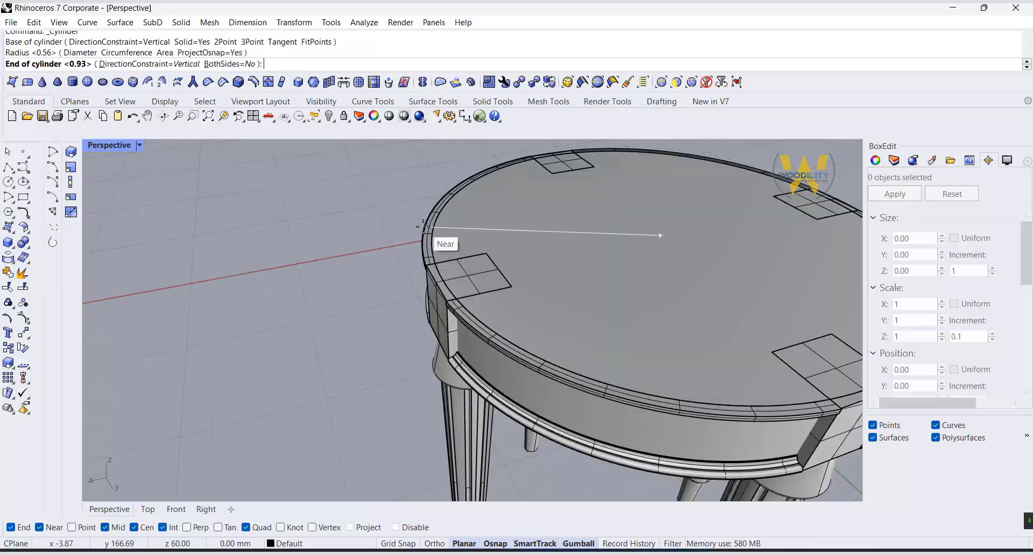
{"action": "type", "text": "2"}
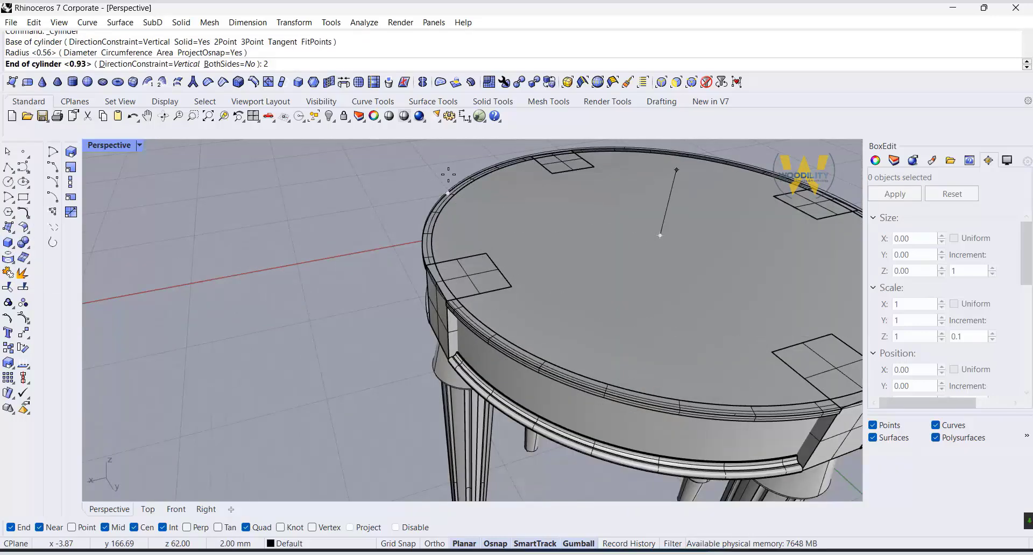
{"action": "key", "text": "Return"}
Thicken the thin tabletop cylinder vertically using a value of 20 mm
{"action": "right_click_drag", "start_coordinate": [538, 253], "coordinate": [501, 178]}
{"action": "scroll", "coordinate": [484, 249], "scroll_direction": "down", "scroll_amount": 6}
{"action": "scroll", "coordinate": [483, 250], "scroll_direction": "up", "scroll_amount": 6}
{"action": "left_click", "coordinate": [501, 199]}
{"action": "type", "text": "20"}
{"action": "key", "text": "Return"}
{"action": "left_click", "coordinate": [373, 459]}
Try a 1.5 mm radius fillet on the tabletop's upper edge and undo it
{"action": "scroll", "coordinate": [327, 354], "scroll_direction": "down", "scroll_amount": 6}
{"action": "right_click_drag", "start_coordinate": [327, 356], "coordinate": [366, 389]}
{"action": "scroll", "coordinate": [534, 245], "scroll_direction": "up", "scroll_amount": 5}
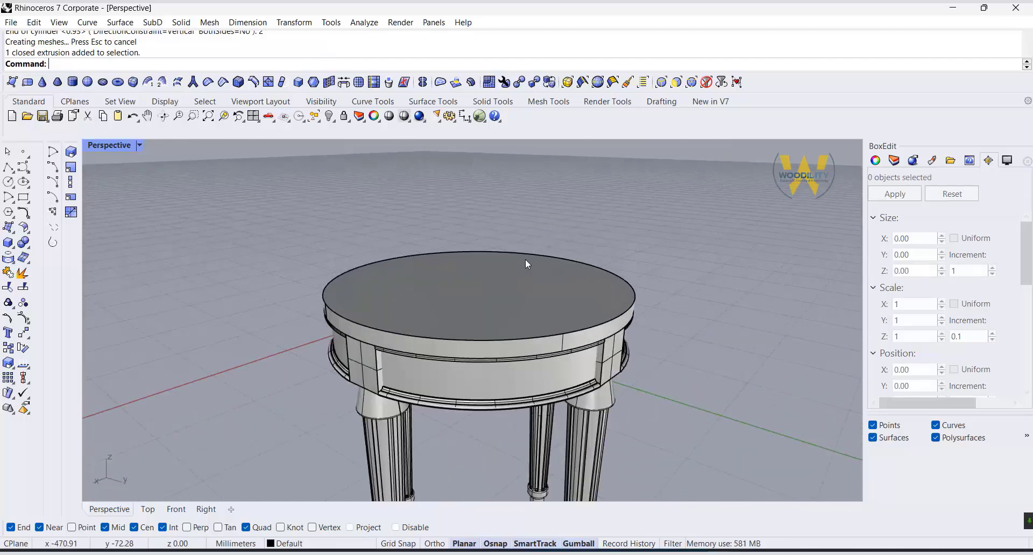
{"action": "left_click", "coordinate": [29, 248]}
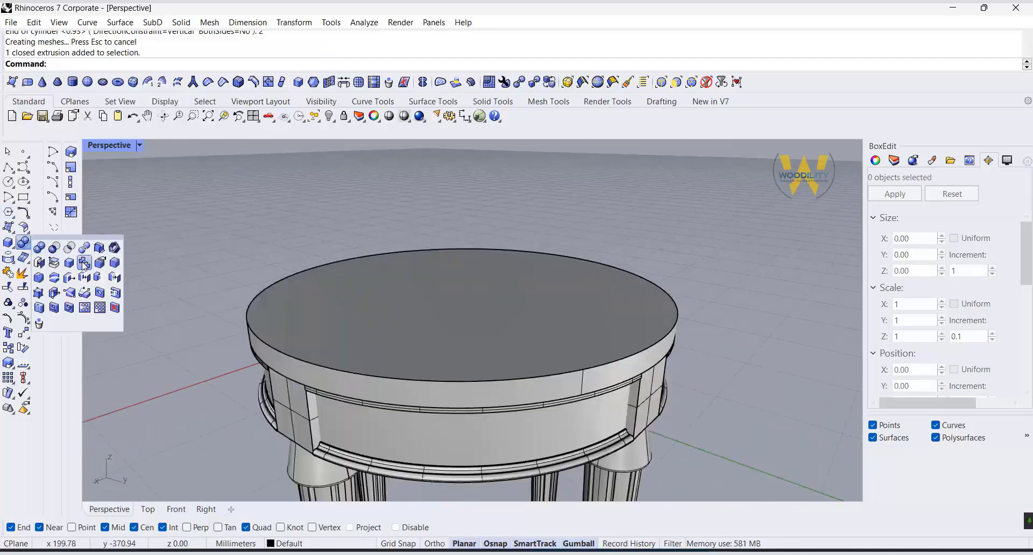
{"action": "left_click", "coordinate": [116, 264]}
{"action": "key", "text": "Return"}
{"action": "left_click", "coordinate": [374, 379]}
{"action": "key", "text": "Return"}
{"action": "key", "text": "Return"}
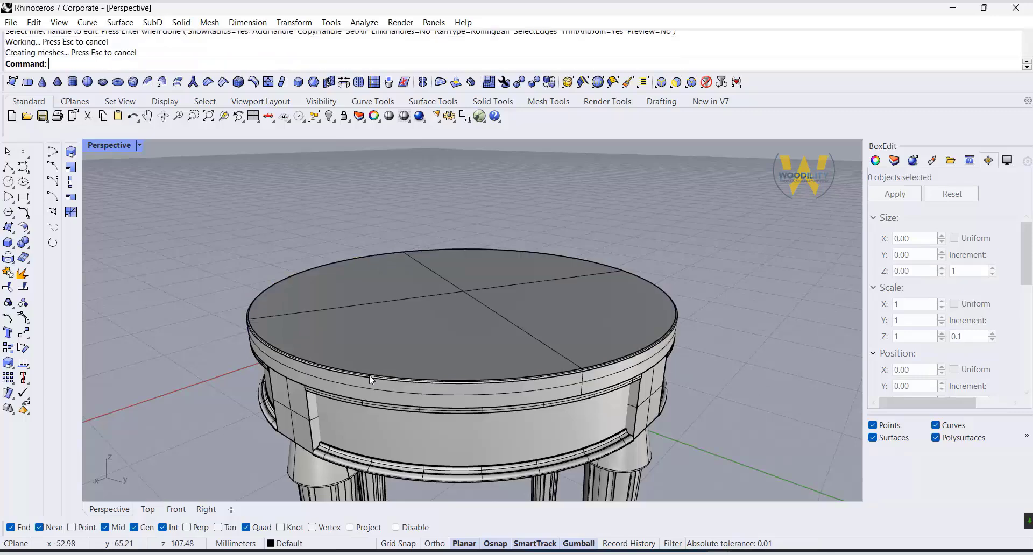
{"action": "left_click", "coordinate": [133, 116]}
Fillet the tabletop's upper edge with a 15 mm radius
{"action": "right_click", "coordinate": [257, 279]}
{"action": "type", "text": "15"}
{"action": "key", "text": "Return"}
{"action": "left_click", "coordinate": [316, 366]}
{"action": "key", "text": "Return"}
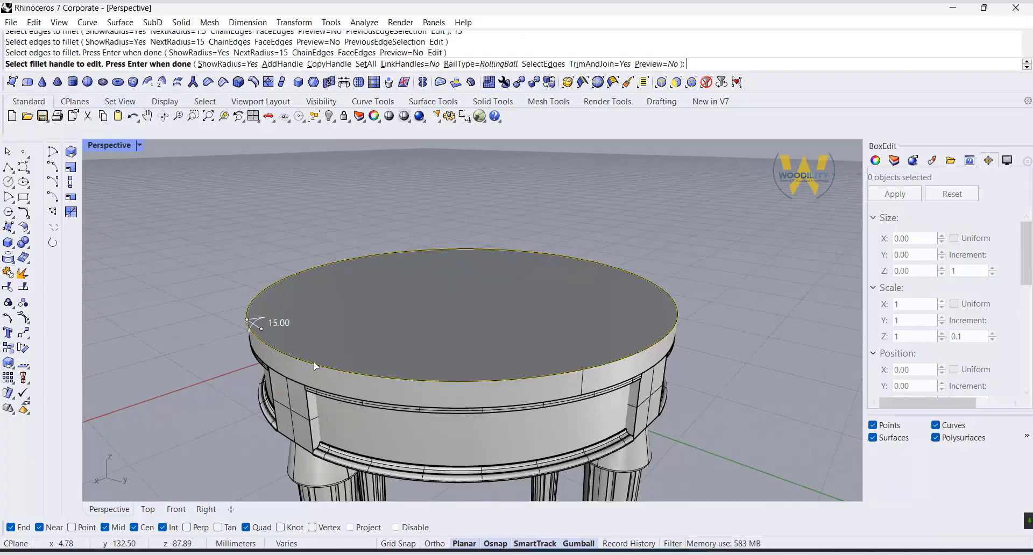
{"action": "key", "text": "Return"}
Combine the round apron disc with the legs using Boolean Union
{"action": "scroll", "coordinate": [541, 338], "scroll_direction": "down", "scroll_amount": 6}
{"action": "right_click_drag", "start_coordinate": [597, 327], "coordinate": [362, 330]}
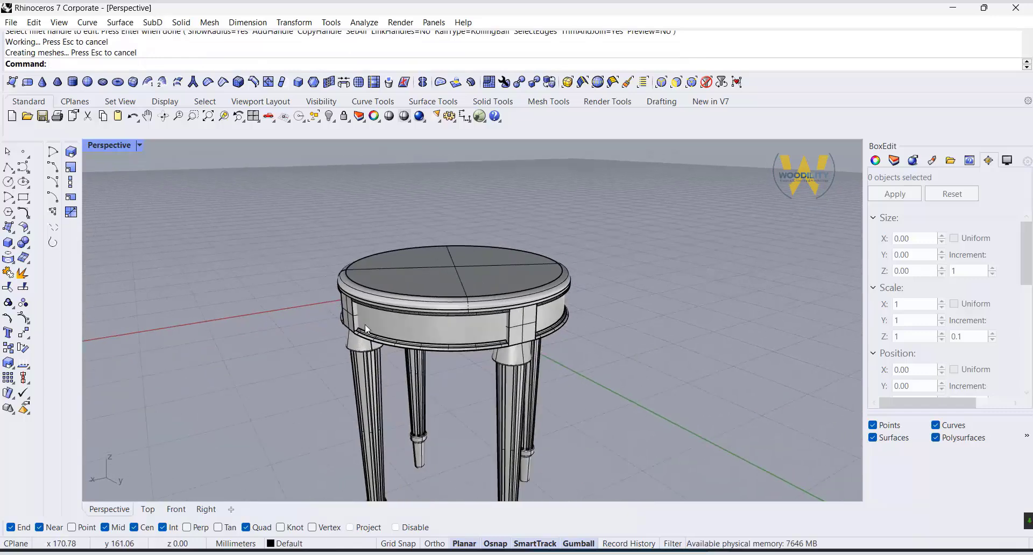
{"action": "scroll", "coordinate": [373, 317], "scroll_direction": "up", "scroll_amount": 6}
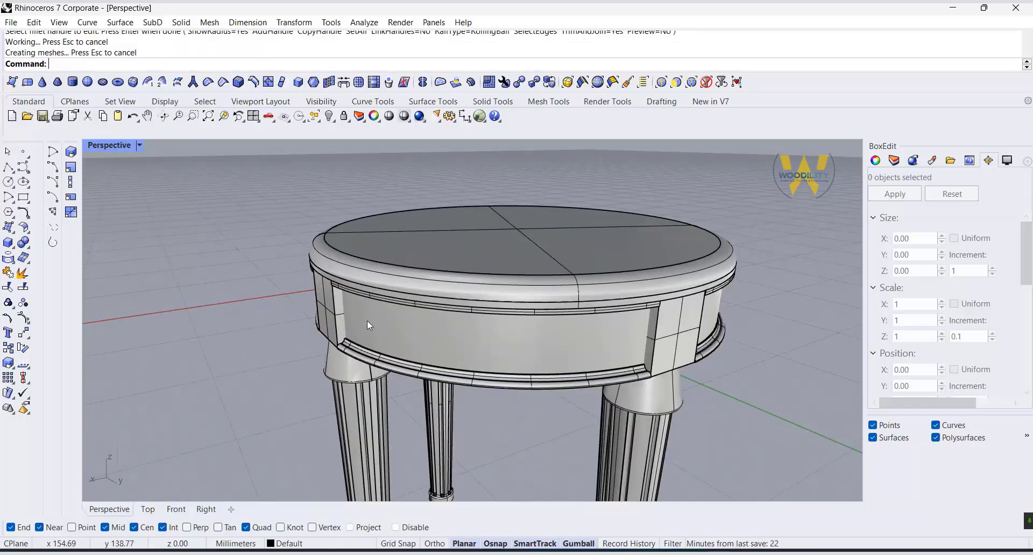
{"action": "left_click", "coordinate": [367, 322]}
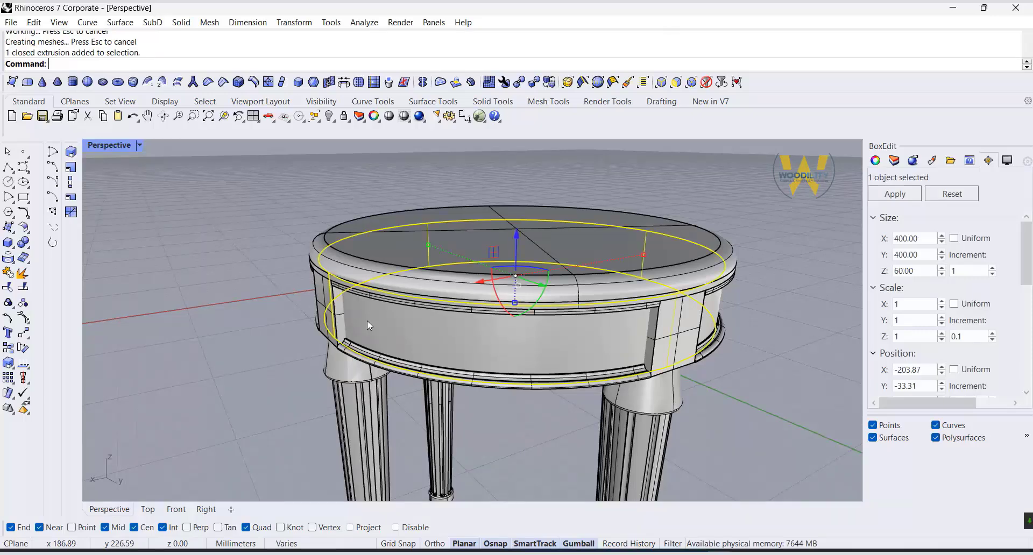
{"action": "left_click", "coordinate": [23, 242]}
{"action": "left_click", "coordinate": [371, 387]}
{"action": "left_click", "coordinate": [680, 342]}
{"action": "right_click_drag", "start_coordinate": [680, 342], "coordinate": [347, 307]}
{"action": "left_click", "coordinate": [346, 308]}
{"action": "left_click", "coordinate": [467, 319]}
{"action": "left_click", "coordinate": [413, 286]}
{"action": "key", "text": "Return"}
Create flat UV curves from the apron's curved face between two legs with CreateUVCrv
{"action": "right_click_drag", "start_coordinate": [245, 342], "coordinate": [505, 286]}
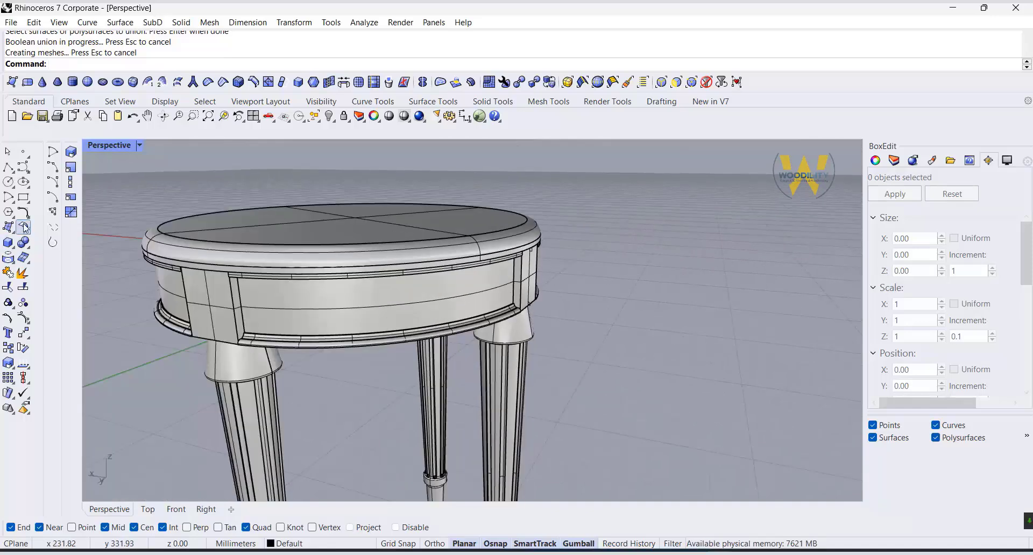
{"action": "type", "text": "Crease"}
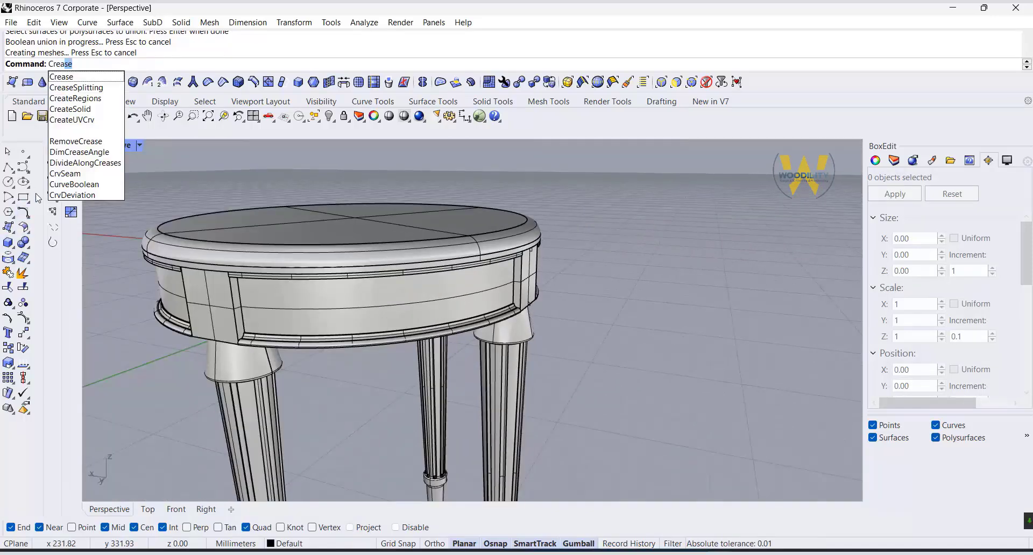
{"action": "left_click", "coordinate": [72, 120]}
{"action": "left_click", "coordinate": [372, 315]}
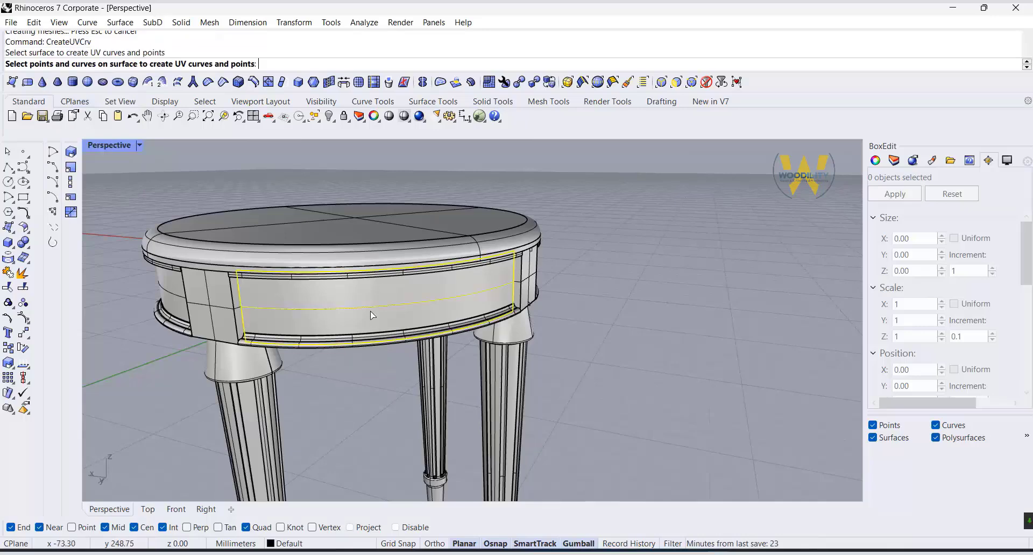
{"action": "key", "text": "Return"}
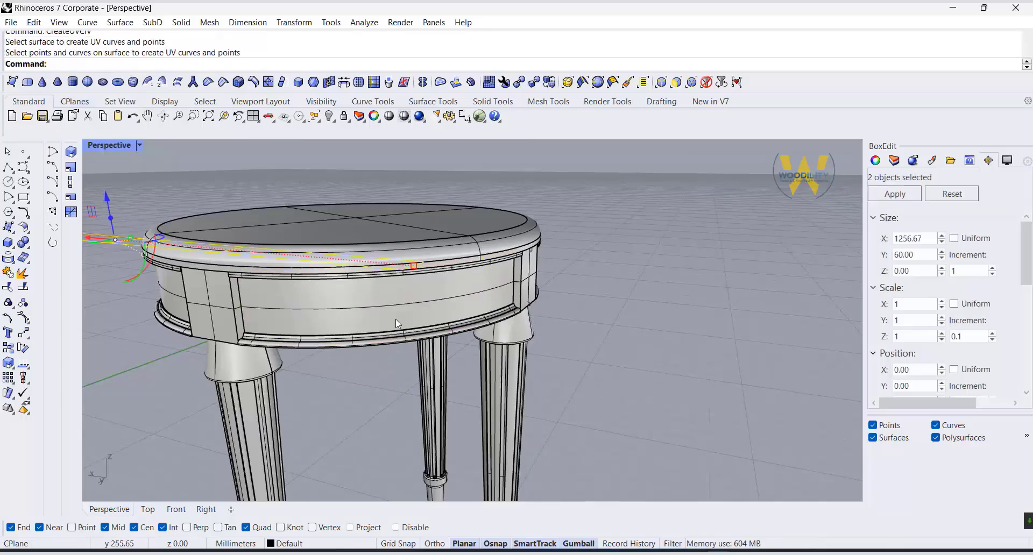
{"action": "scroll", "coordinate": [373, 310], "scroll_direction": "down", "scroll_amount": 6}
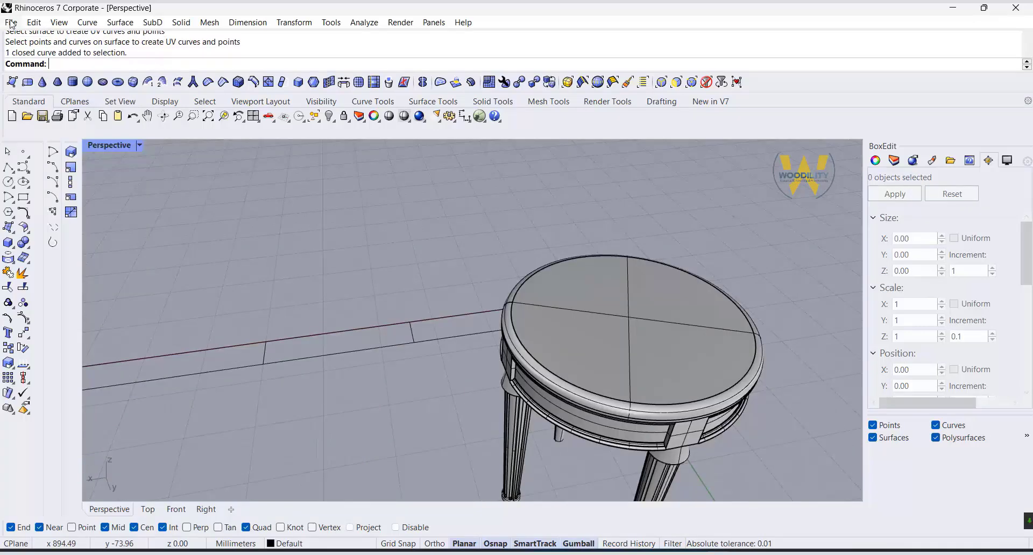
Import the model "ornament 7" from the folder E:\woodility\rhino
{"action": "left_click", "coordinate": [11, 22]}
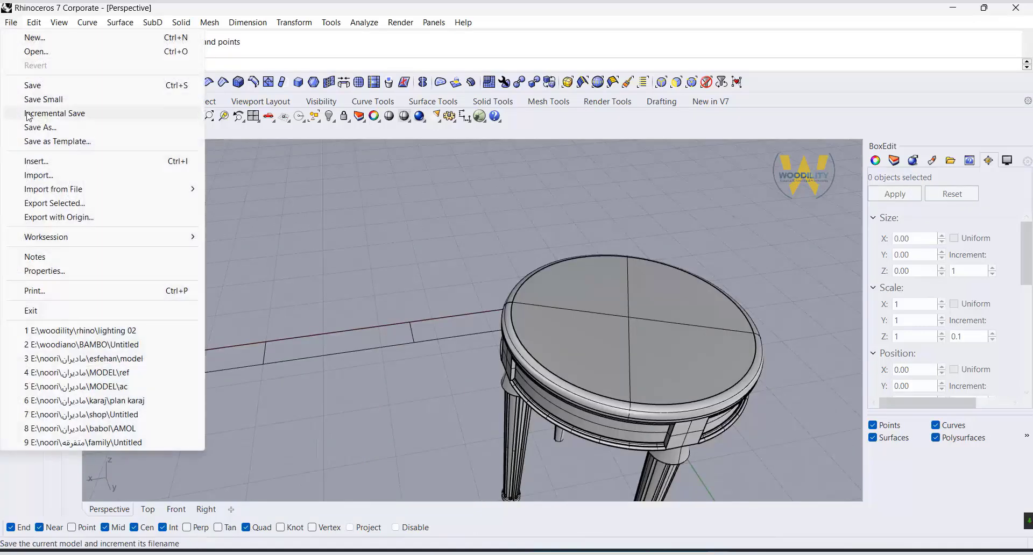
{"action": "left_click", "coordinate": [39, 175]}
{"action": "scroll", "coordinate": [40, 327], "scroll_direction": "down", "scroll_amount": 3}
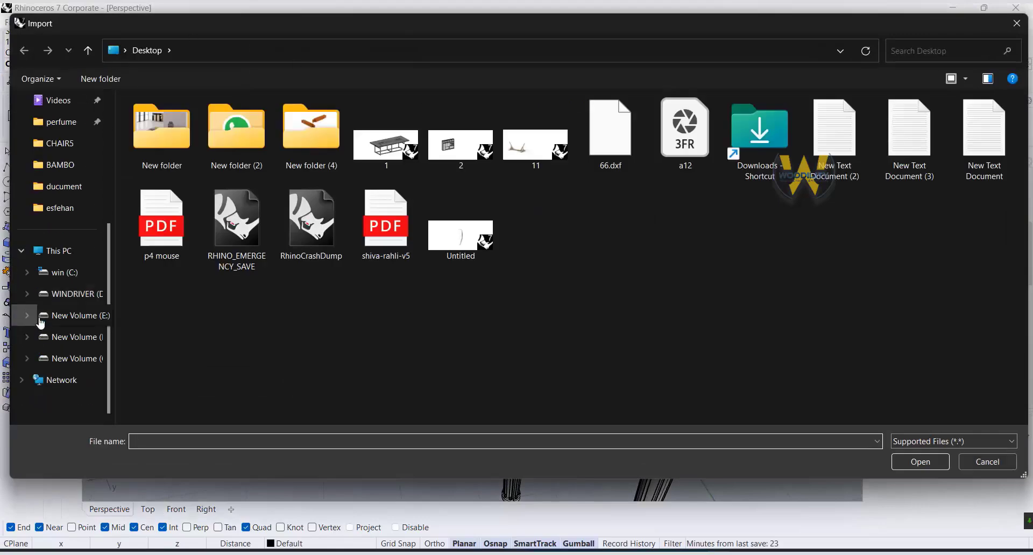
{"action": "left_click", "coordinate": [78, 321]}
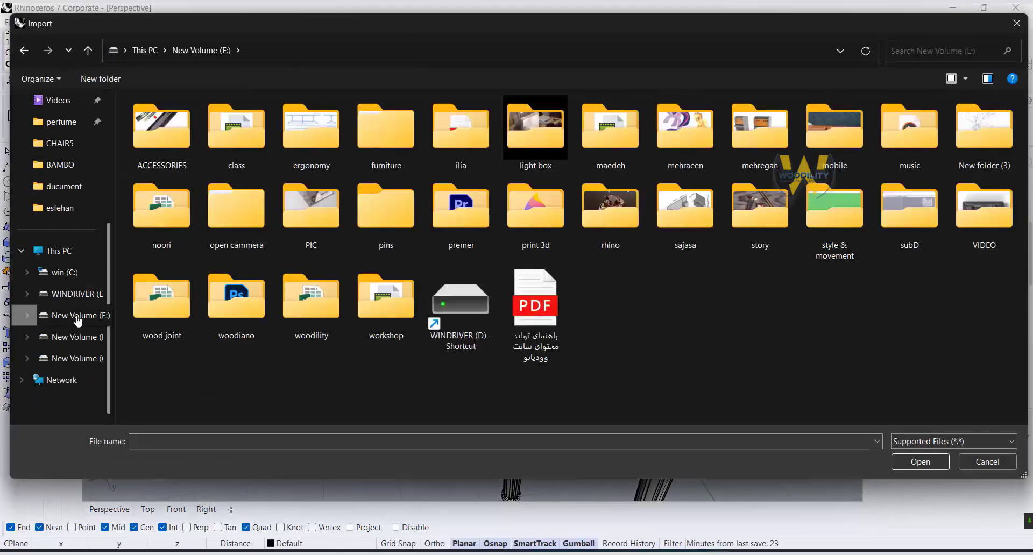
{"action": "double_click", "coordinate": [315, 298]}
{"action": "double_click", "coordinate": [245, 320]}
{"action": "scroll", "coordinate": [243, 285], "scroll_direction": "down", "scroll_amount": 10}
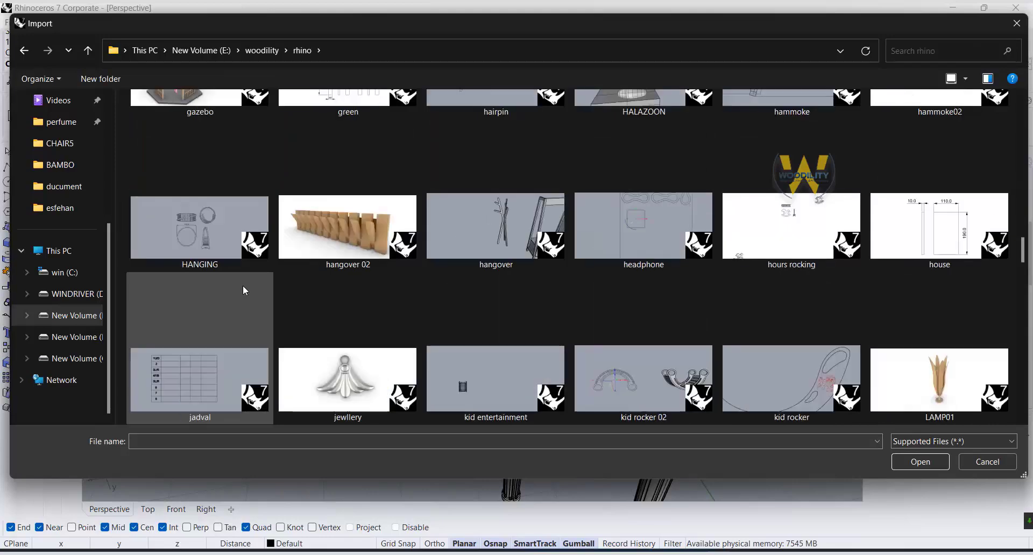
{"action": "scroll", "coordinate": [245, 291], "scroll_direction": "down", "scroll_amount": 8}
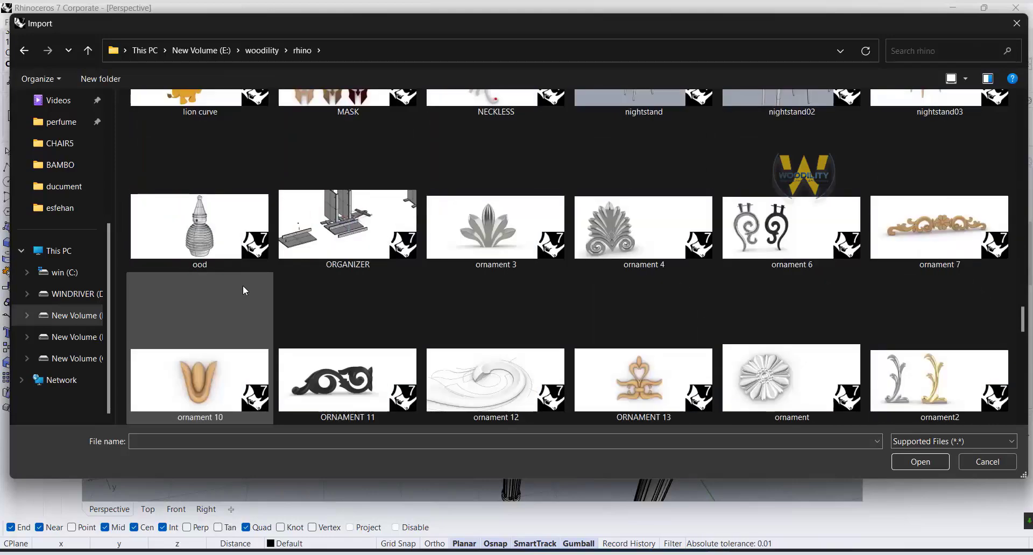
{"action": "scroll", "coordinate": [245, 290], "scroll_direction": "down", "scroll_amount": 3}
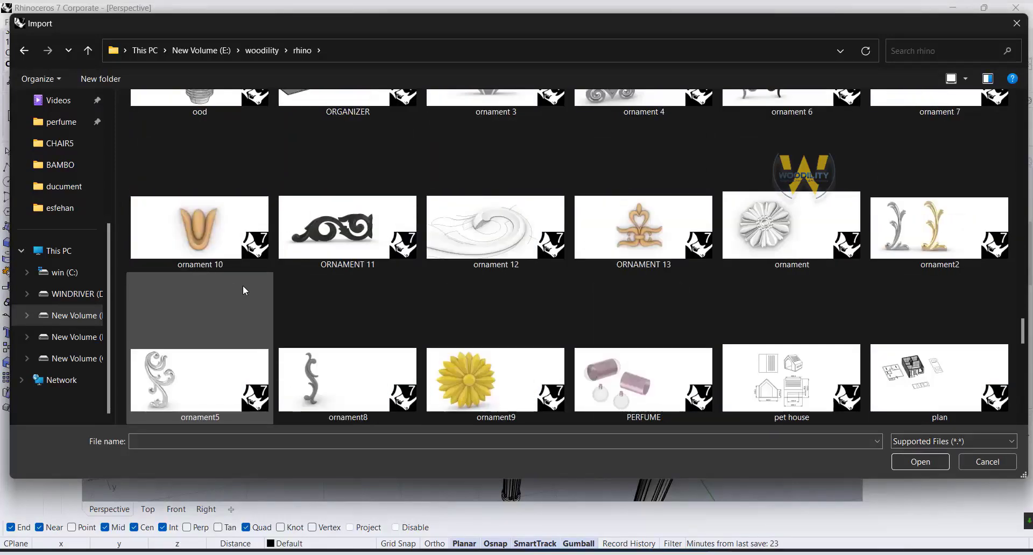
{"action": "scroll", "coordinate": [244, 291], "scroll_direction": "down", "scroll_amount": 3}
{"action": "scroll", "coordinate": [245, 290], "scroll_direction": "up", "scroll_amount": 6}
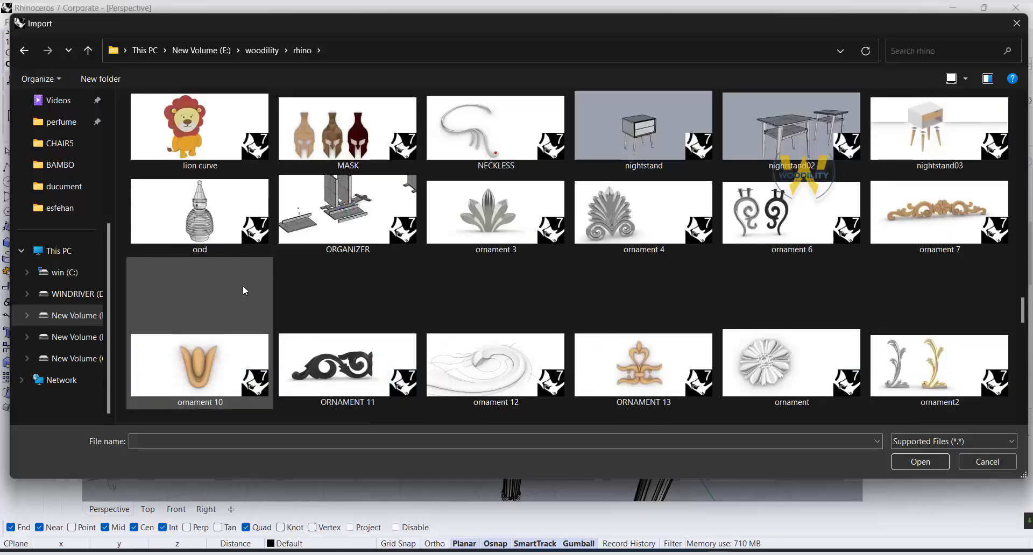
{"action": "left_click", "coordinate": [939, 213]}
{"action": "left_click", "coordinate": [920, 462]}
Rotate the imported ornament 90° in the Right view so it lies flat
{"action": "double_click", "coordinate": [96, 145]}
{"action": "left_click", "coordinate": [583, 431]}
{"action": "type", "text": "90"}
{"action": "key", "text": "Return"}
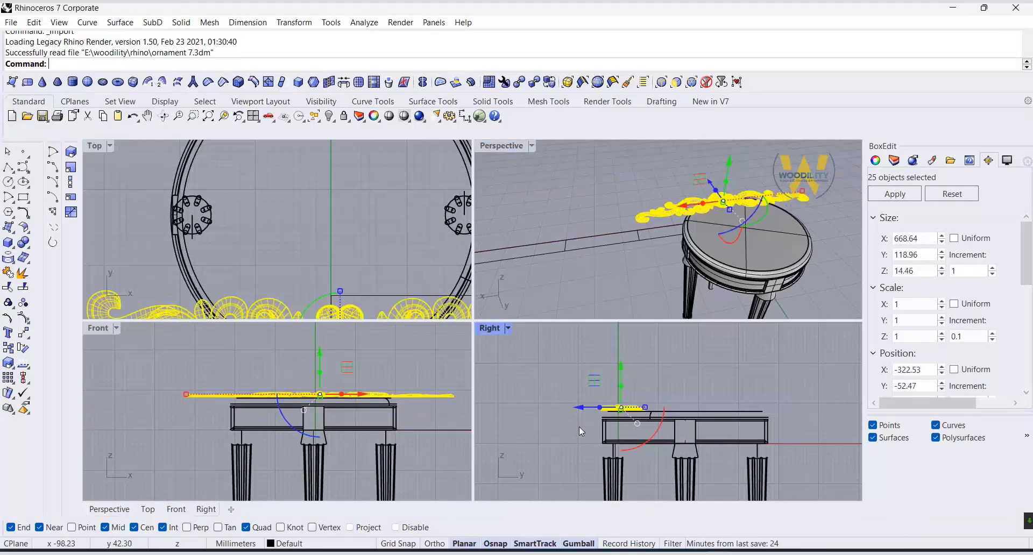
Rotate the flat ornament 180° in the Top view
{"action": "scroll", "coordinate": [260, 258], "scroll_direction": "down", "scroll_amount": 12}
{"action": "scroll", "coordinate": [240, 263], "scroll_direction": "up", "scroll_amount": 4}
{"action": "left_click", "coordinate": [281, 228]}
{"action": "type", "text": "180"}
{"action": "key", "text": "Return"}
{"action": "scroll", "coordinate": [136, 269], "scroll_direction": "down", "scroll_amount": 6}
{"action": "scroll", "coordinate": [286, 268], "scroll_direction": "up", "scroll_amount": 6}
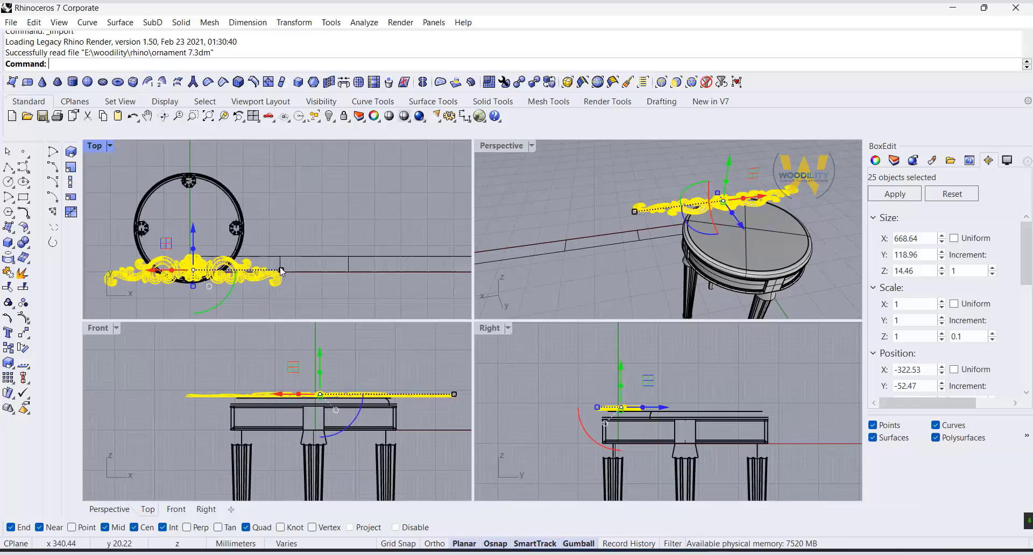
Move the ornament onto the apron's flat UV rectangle and scale it down uniformly to about 202 mm long, centred inside the rectangle
{"action": "left_click_drag", "start_coordinate": [132, 273], "coordinate": [281, 271]}
{"action": "scroll", "coordinate": [307, 264], "scroll_direction": "up", "scroll_amount": 6}
{"action": "left_click_drag", "start_coordinate": [335, 313], "coordinate": [335, 288], "text": "shift"}
{"action": "scroll", "coordinate": [352, 273], "scroll_direction": "up", "scroll_amount": 4}
{"action": "left_click_drag", "start_coordinate": [324, 240], "coordinate": [323, 215]}
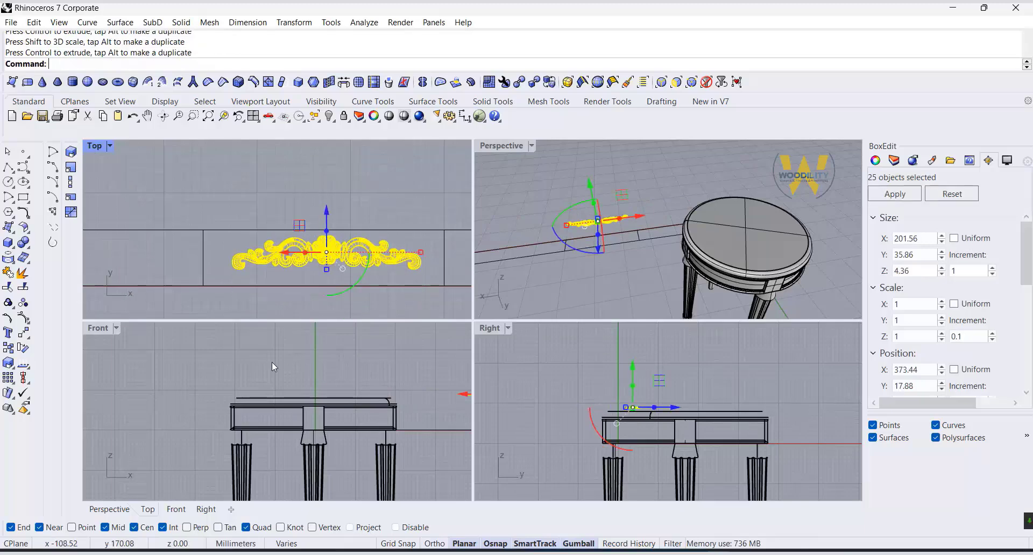
Lower the scaled ornament in the Front view towards the plane of the flat UV rectangle
{"action": "scroll", "coordinate": [296, 426], "scroll_direction": "down", "scroll_amount": 5}
{"action": "scroll", "coordinate": [425, 422], "scroll_direction": "up", "scroll_amount": 12}
{"action": "left_click_drag", "start_coordinate": [344, 342], "coordinate": [340, 431]}
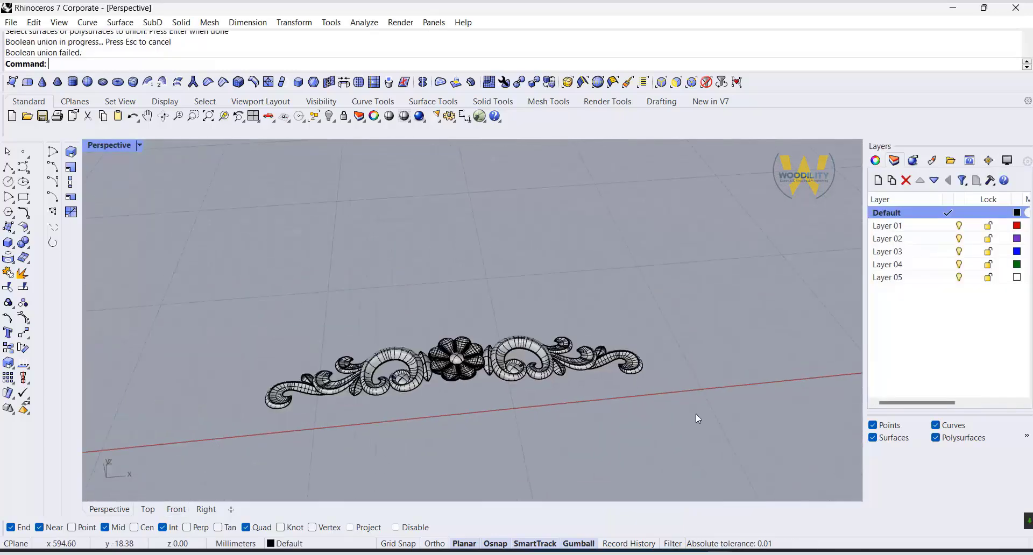
Show all hidden objects and group the ornament's polysurfaces
{"action": "middle_click", "coordinate": [730, 423]}
{"action": "left_click", "coordinate": [741, 439]}
{"action": "left_click", "coordinate": [752, 453]}
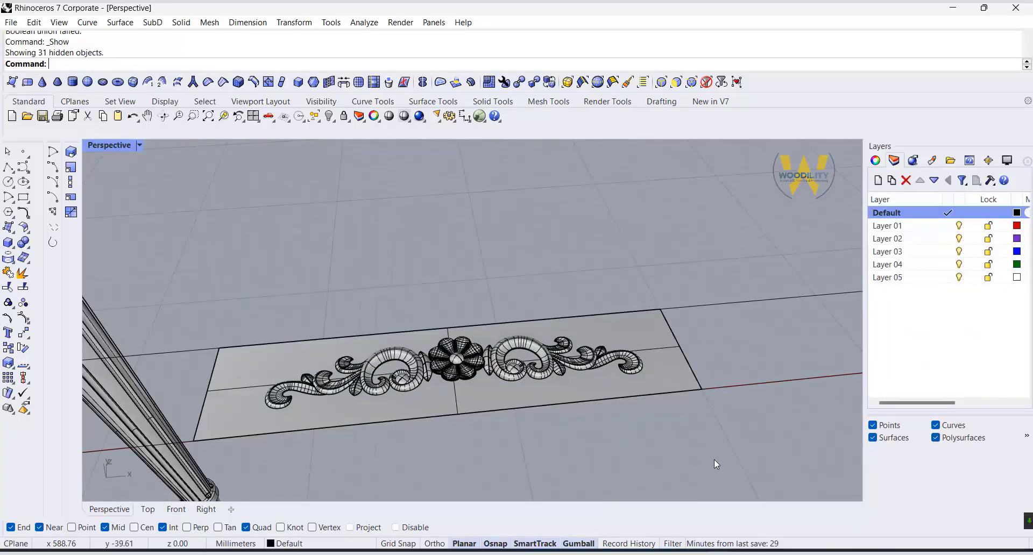
{"action": "right_click_drag", "start_coordinate": [715, 460], "coordinate": [635, 452]}
{"action": "left_click_drag", "start_coordinate": [222, 284], "coordinate": [651, 467]}
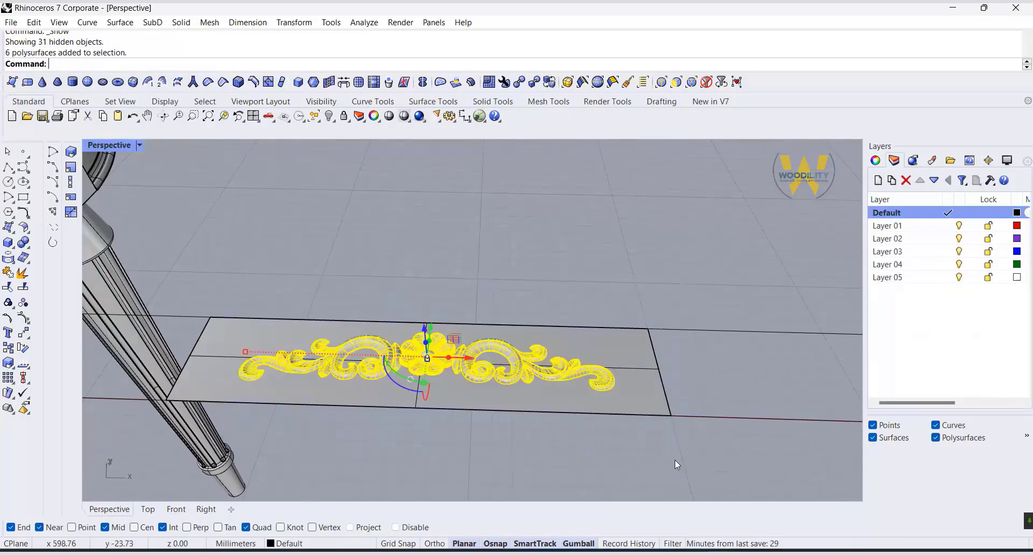
{"action": "left_click", "coordinate": [8, 303]}
{"action": "right_click_drag", "start_coordinate": [492, 290], "coordinate": [385, 307]}
Try to flow the grouped ornament from the flat base surface onto the apron's curved face with FlowAlongSrf
{"action": "left_click", "coordinate": [431, 361]}
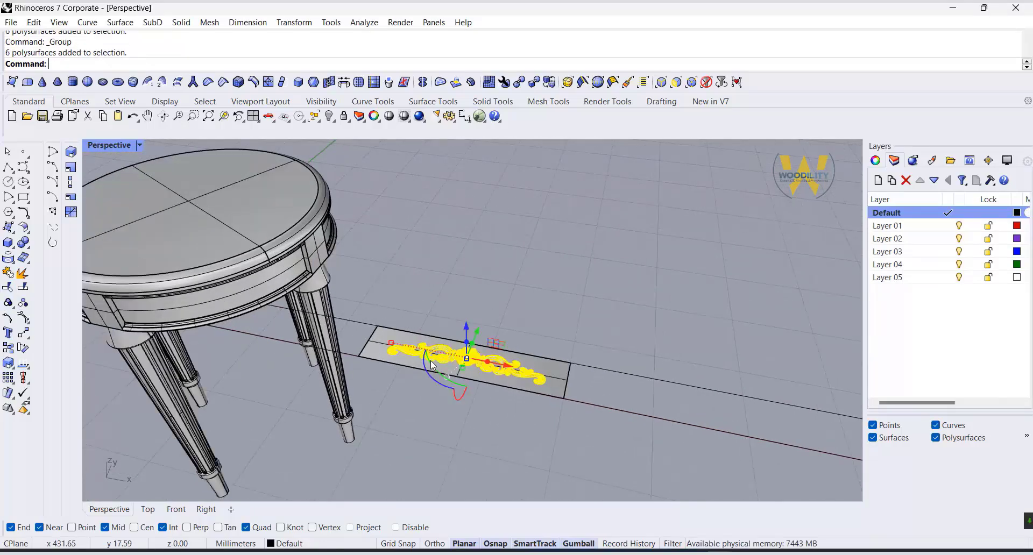
{"action": "left_click", "coordinate": [8, 394]}
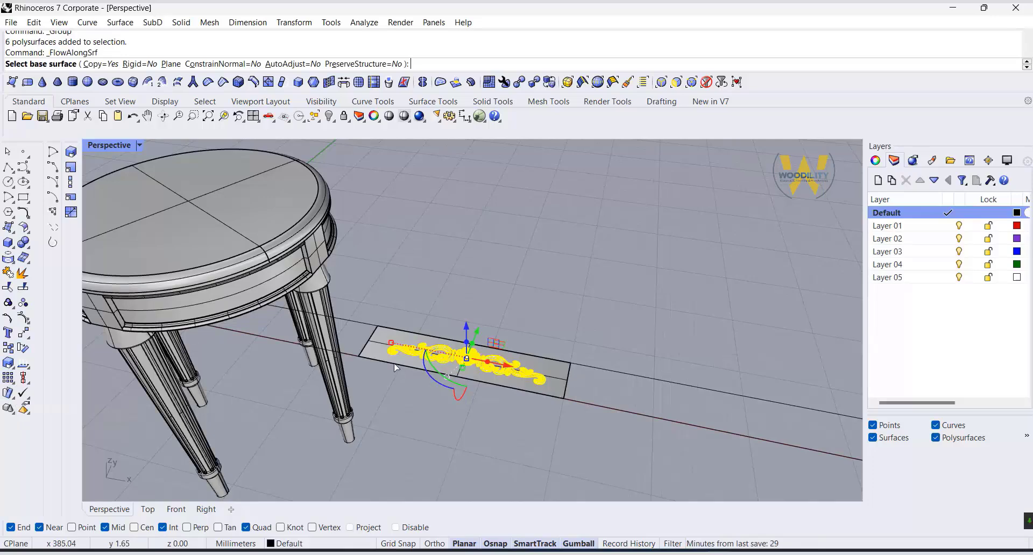
{"action": "left_click", "coordinate": [371, 354]}
{"action": "left_click", "coordinate": [130, 319]}
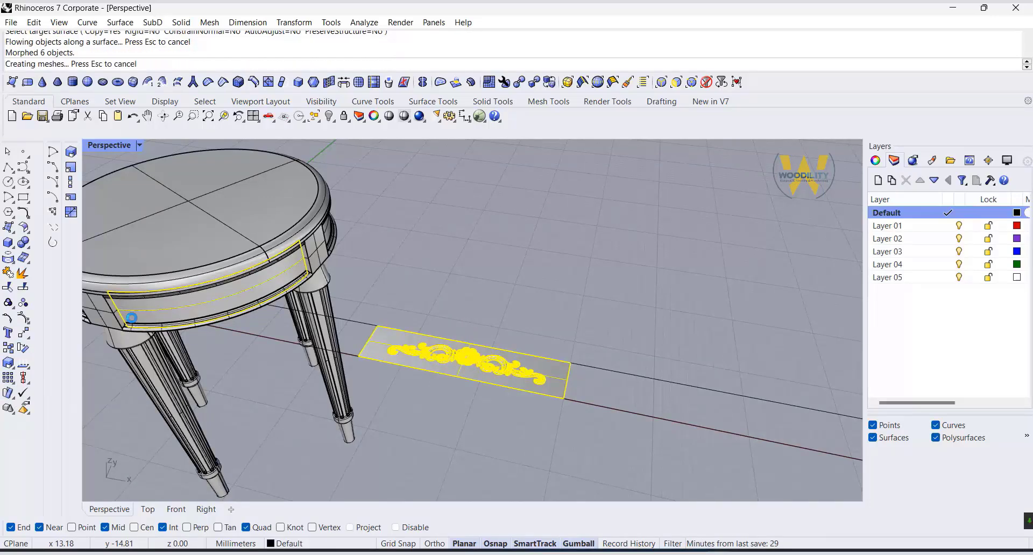
{"action": "right_click_drag", "start_coordinate": [131, 318], "coordinate": [274, 332]}
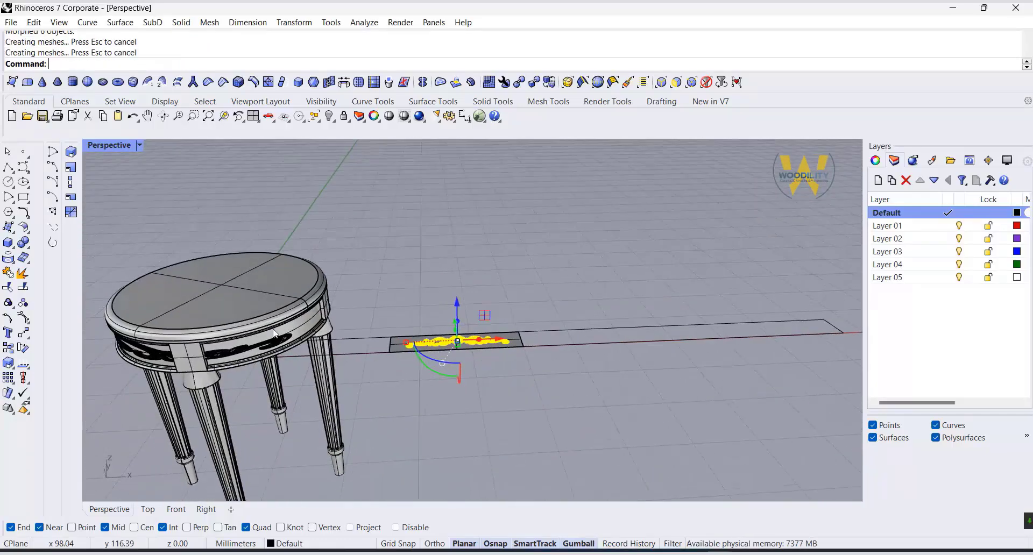
{"action": "left_click", "coordinate": [133, 118]}
Isolate the stool body with its apron and legs together with the flat base surface and ornament
{"action": "right_click_drag", "start_coordinate": [470, 357], "coordinate": [239, 248]}
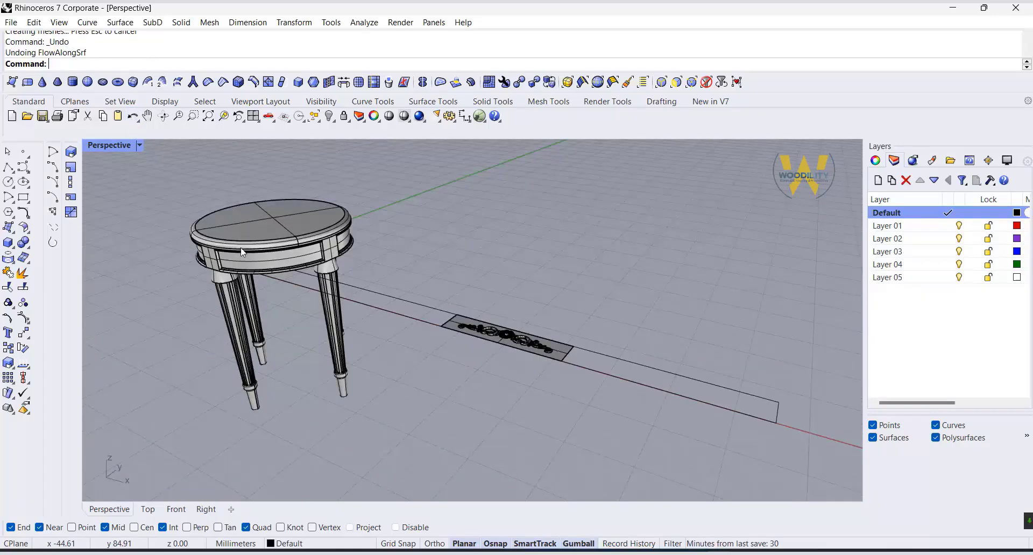
{"action": "left_click", "coordinate": [248, 264]}
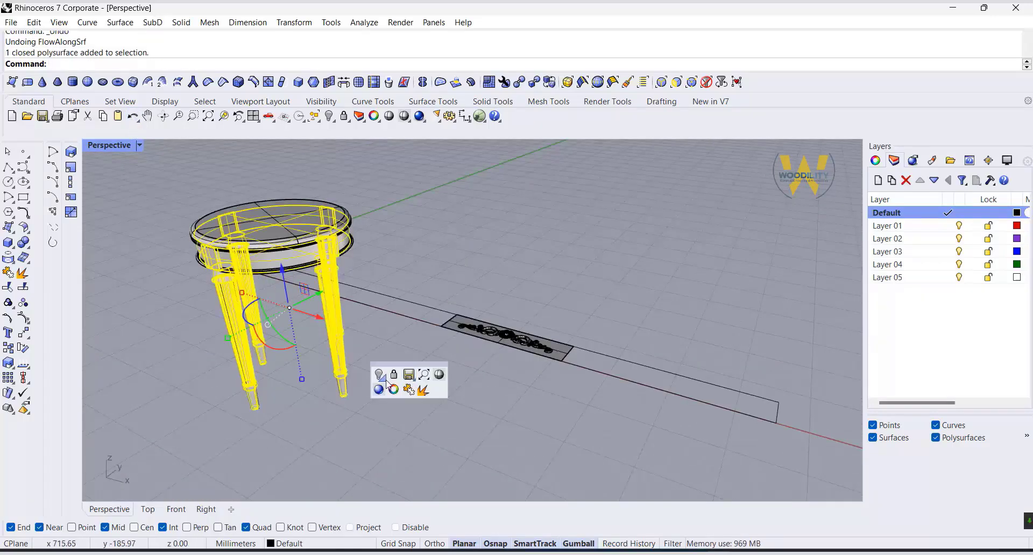
{"action": "left_click", "coordinate": [392, 379]}
{"action": "left_click_drag", "start_coordinate": [429, 279], "coordinate": [565, 396]}
{"action": "middle_click", "coordinate": [445, 428]}
{"action": "left_click", "coordinate": [461, 429]}
{"action": "left_click", "coordinate": [487, 448]}
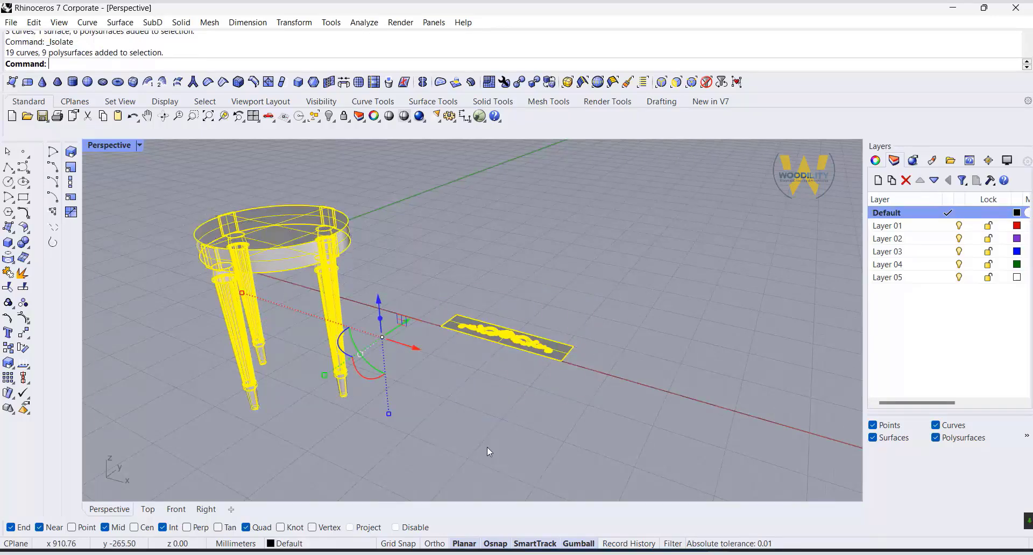
Duplicate the upper and lower edges of the apron face between two legs
{"action": "right_click_drag", "start_coordinate": [366, 431], "coordinate": [351, 402]}
{"action": "scroll", "coordinate": [263, 346], "scroll_direction": "up", "scroll_amount": 3}
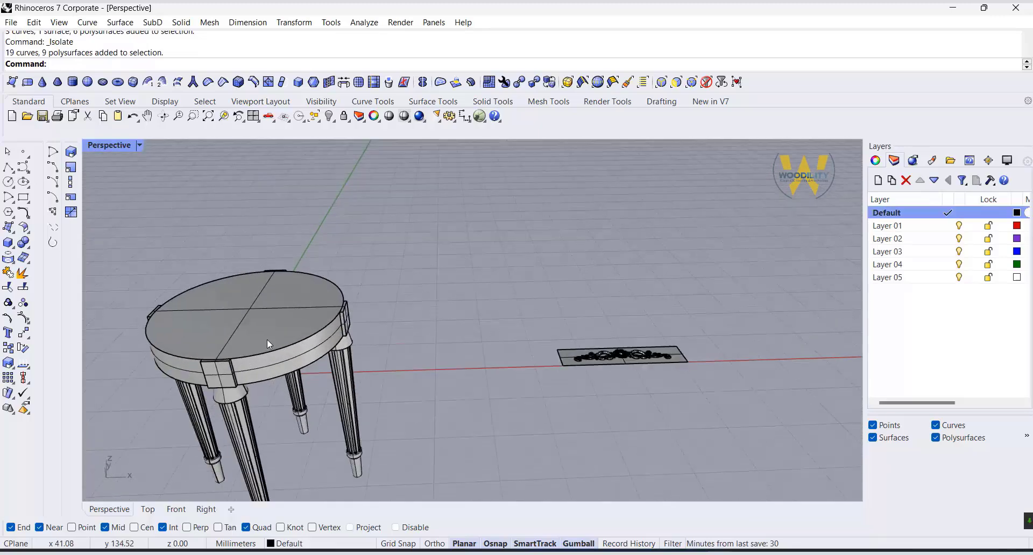
{"action": "left_click", "coordinate": [14, 265]}
{"action": "left_click", "coordinate": [55, 265]}
{"action": "left_click", "coordinate": [299, 349]}
{"action": "left_click", "coordinate": [302, 372]}
{"action": "key", "text": "Return"}
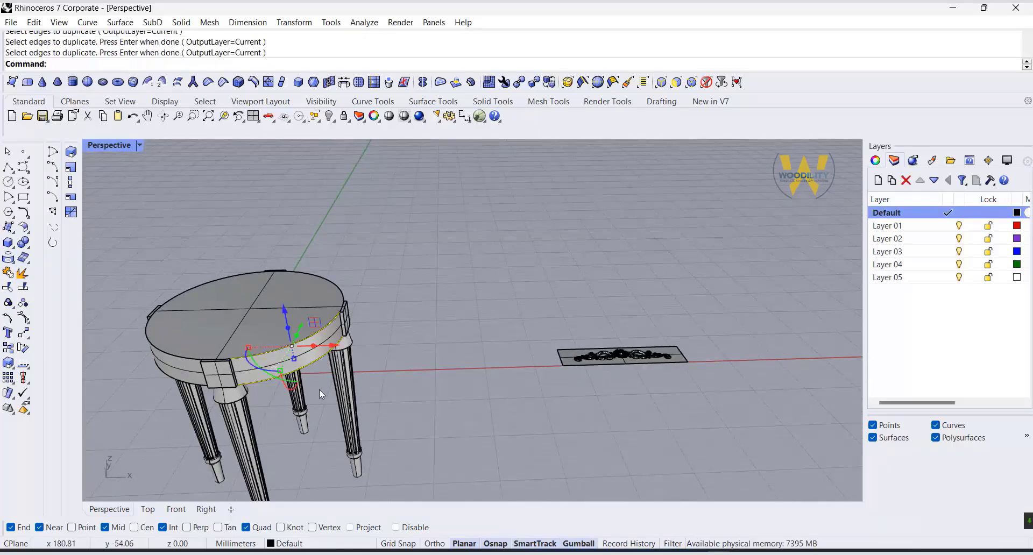
Draw a straight polyline at each end of the apron face, joining the ends of the upper and lower edges
{"action": "scroll", "coordinate": [172, 386], "scroll_direction": "up", "scroll_amount": 4}
{"action": "left_click", "coordinate": [8, 167]}
{"action": "left_click", "coordinate": [234, 345]}
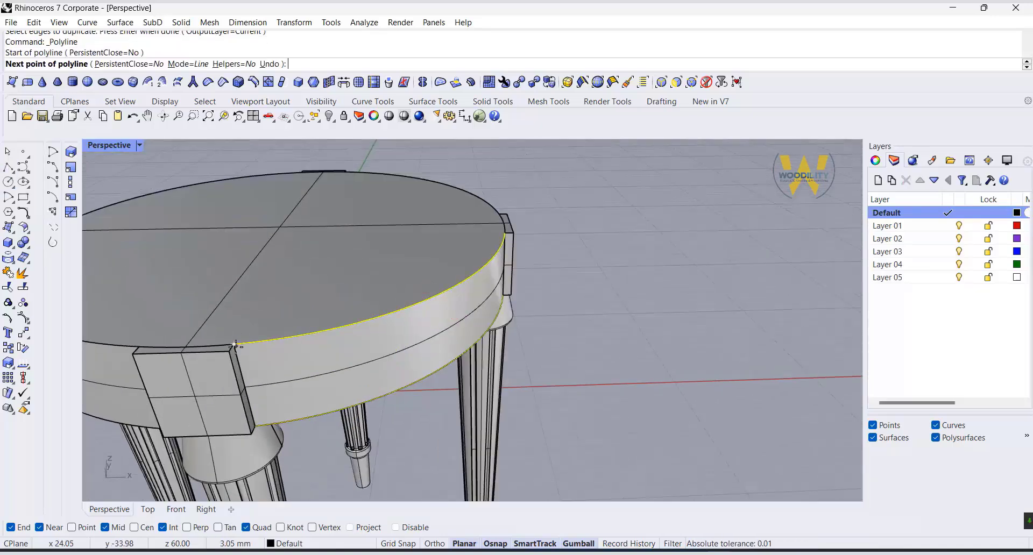
{"action": "left_click", "coordinate": [255, 427]}
{"action": "key", "text": "Return"}
{"action": "key", "text": "Return"}
{"action": "left_click", "coordinate": [504, 233]}
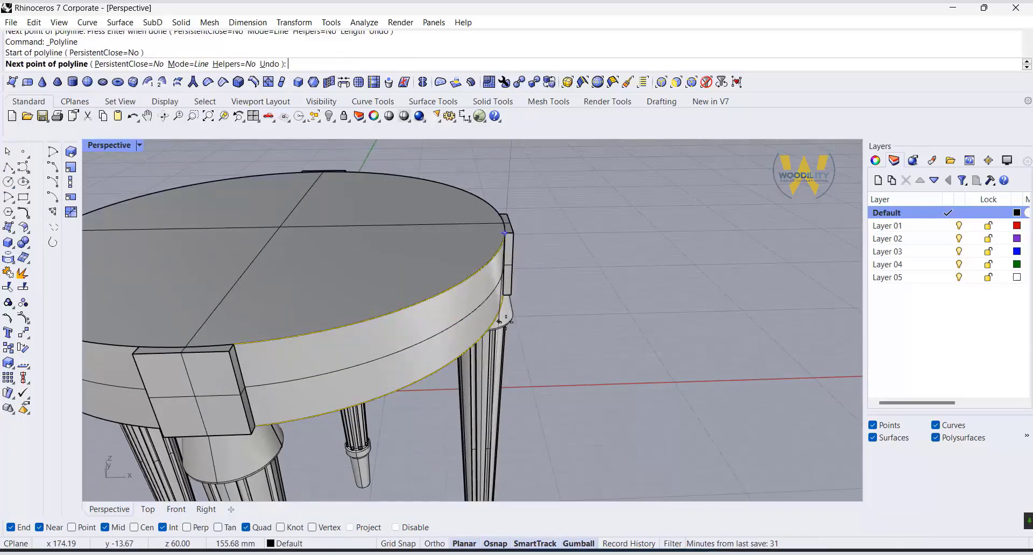
{"action": "right_click_drag", "start_coordinate": [506, 322], "coordinate": [489, 298]}
{"action": "left_click", "coordinate": [491, 298]}
{"action": "key", "text": "Return"}
Create a surface with EdgeSrf from the selected boundary curves of the apron face
{"action": "left_click", "coordinate": [15, 232]}
{"action": "left_click", "coordinate": [84, 232]}
{"action": "left_click", "coordinate": [209, 280]}
{"action": "left_click", "coordinate": [238, 314]}
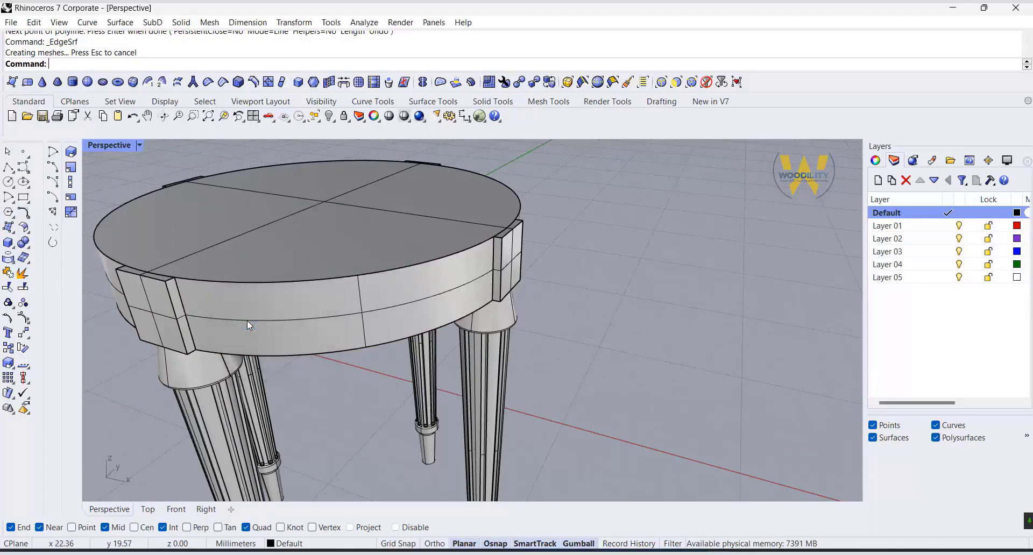
Run EdgeSrf again on the apron face, picking its upper edge, lower edge and both side lines individually
{"action": "left_click", "coordinate": [11, 230]}
{"action": "left_click", "coordinate": [85, 233]}
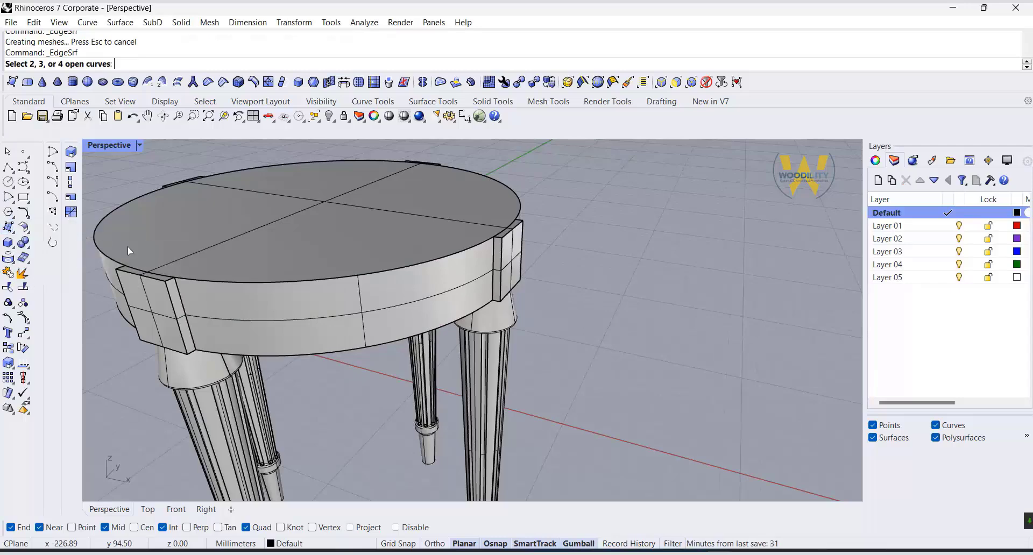
{"action": "left_click", "coordinate": [188, 280]}
{"action": "left_click", "coordinate": [221, 315]}
{"action": "left_click", "coordinate": [184, 300]}
{"action": "left_click", "coordinate": [221, 336]}
{"action": "left_click", "coordinate": [247, 359]}
{"action": "left_click", "coordinate": [288, 389]}
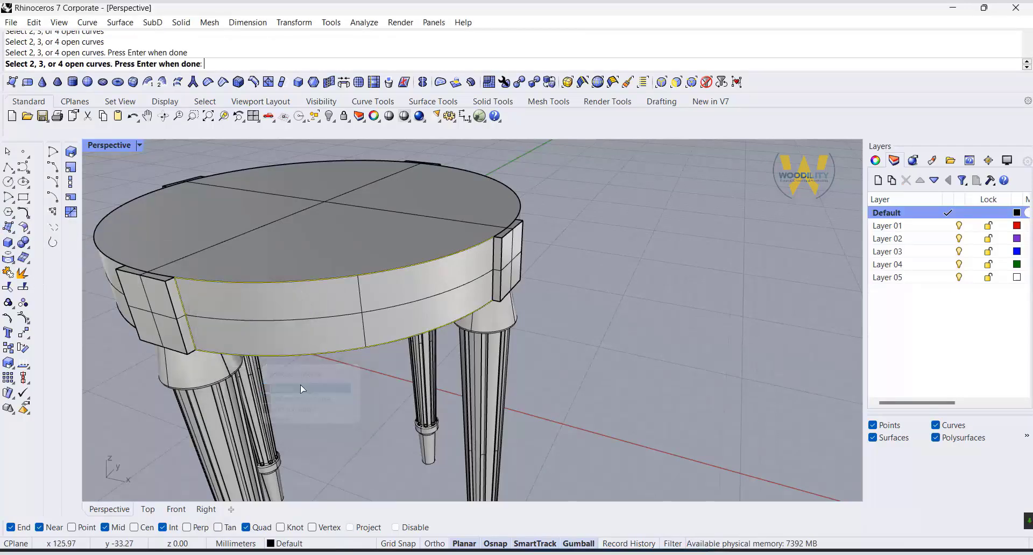
{"action": "left_click", "coordinate": [493, 258]}
{"action": "left_click", "coordinate": [531, 291]}
{"action": "right_click", "coordinate": [531, 291]}
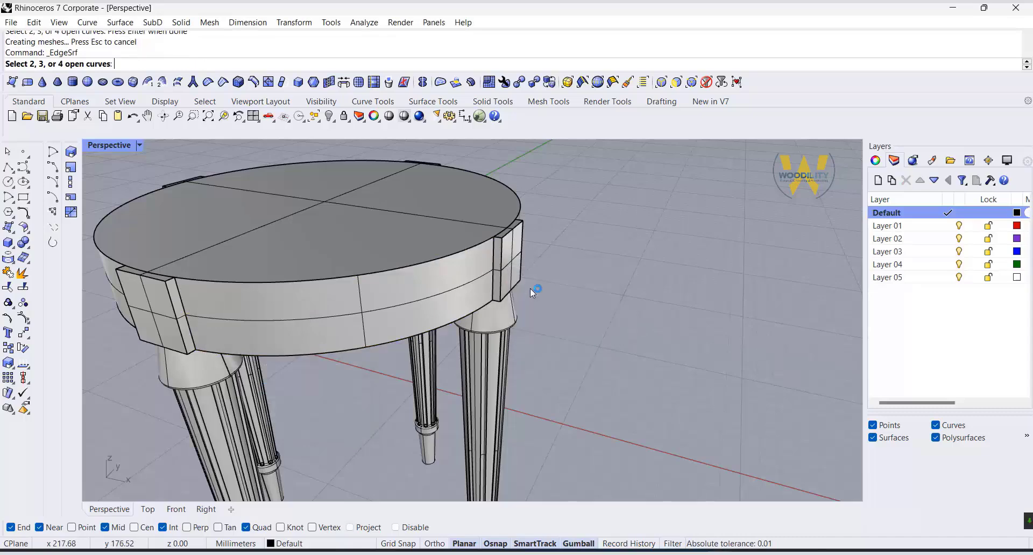
{"action": "left_click", "coordinate": [356, 277]}
{"action": "left_click", "coordinate": [664, 304]}
{"action": "key", "text": "Escape"}
Isolate the new curved apron surface together with the flat base surface and ornament
{"action": "left_click", "coordinate": [414, 315]}
{"action": "left_click", "coordinate": [436, 347]}
{"action": "scroll", "coordinate": [276, 289], "scroll_direction": "down", "scroll_amount": 5}
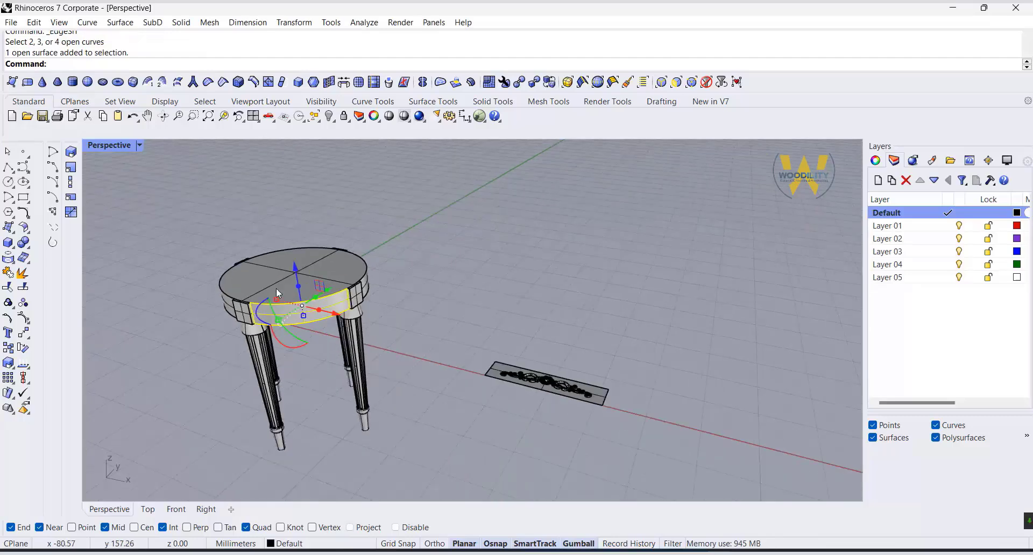
{"action": "left_click_drag", "start_coordinate": [423, 299], "coordinate": [614, 415]}
{"action": "middle_click", "coordinate": [495, 400]}
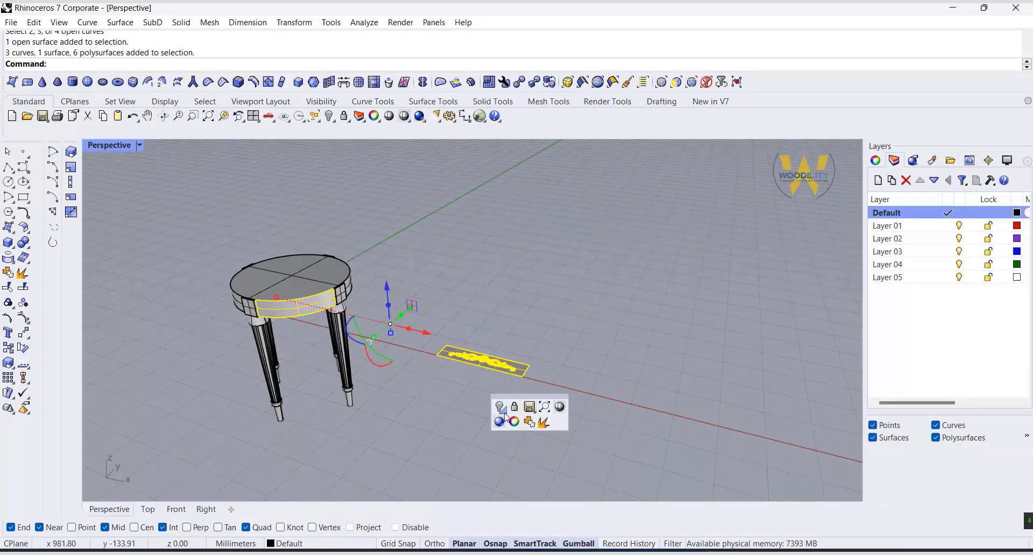
{"action": "left_click", "coordinate": [544, 422]}
{"action": "left_click", "coordinate": [368, 380]}
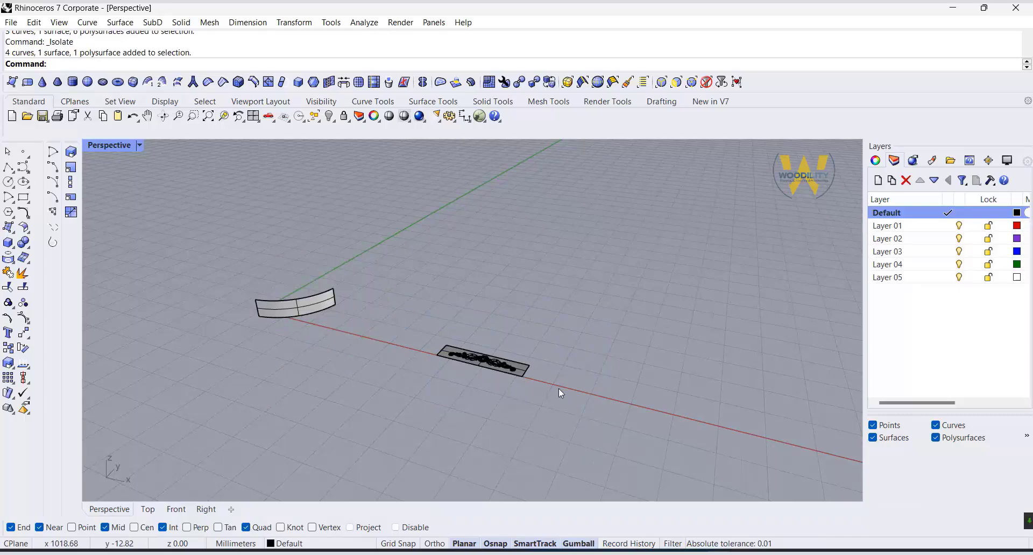
Delete the old flat base surface and the outline curves around the ornament
{"action": "scroll", "coordinate": [467, 331], "scroll_direction": "up", "scroll_amount": 5}
{"action": "left_click", "coordinate": [466, 338]}
{"action": "key", "text": "Delete"}
{"action": "scroll", "coordinate": [487, 364], "scroll_direction": "down", "scroll_amount": 3}
{"action": "left_click", "coordinate": [483, 346]}
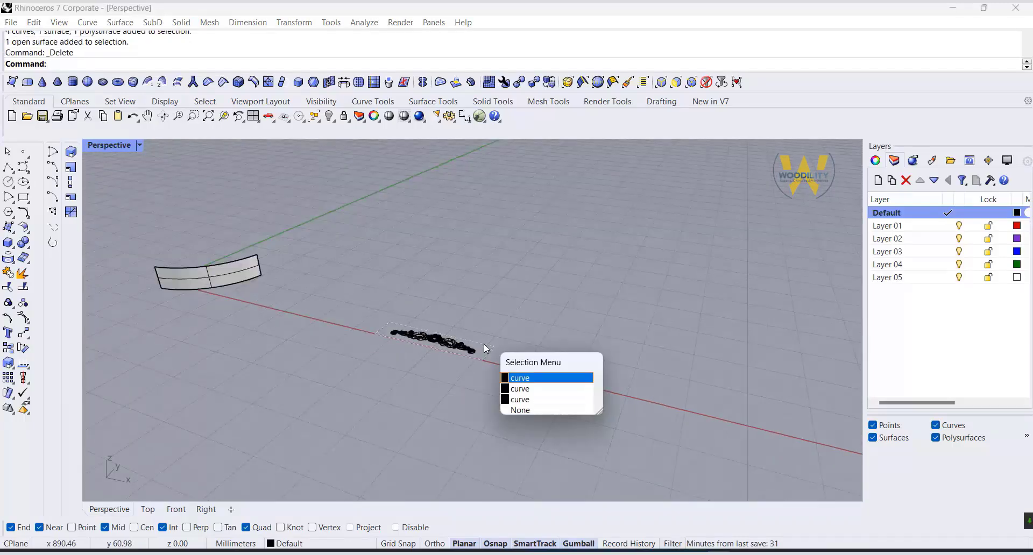
{"action": "left_click", "coordinate": [483, 346]}
{"action": "key", "text": "Delete"}
{"action": "left_click", "coordinate": [483, 346]}
{"action": "left_click", "coordinate": [483, 346]}
{"action": "key", "text": "Delete"}
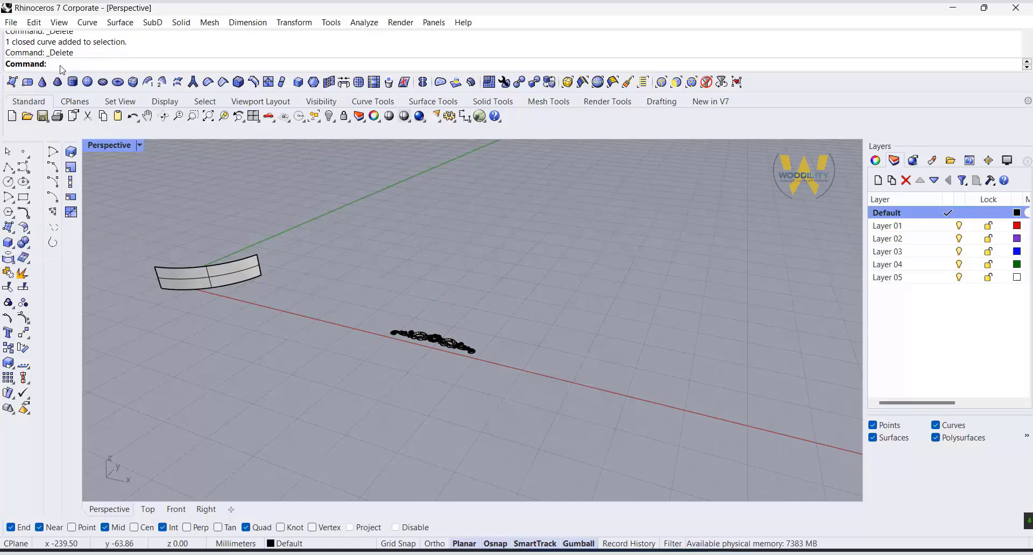
Create flat UV curves from the new curved apron surface with CreateUVCrv
{"action": "key", "text": "Return"}
{"action": "left_click", "coordinate": [198, 282]}
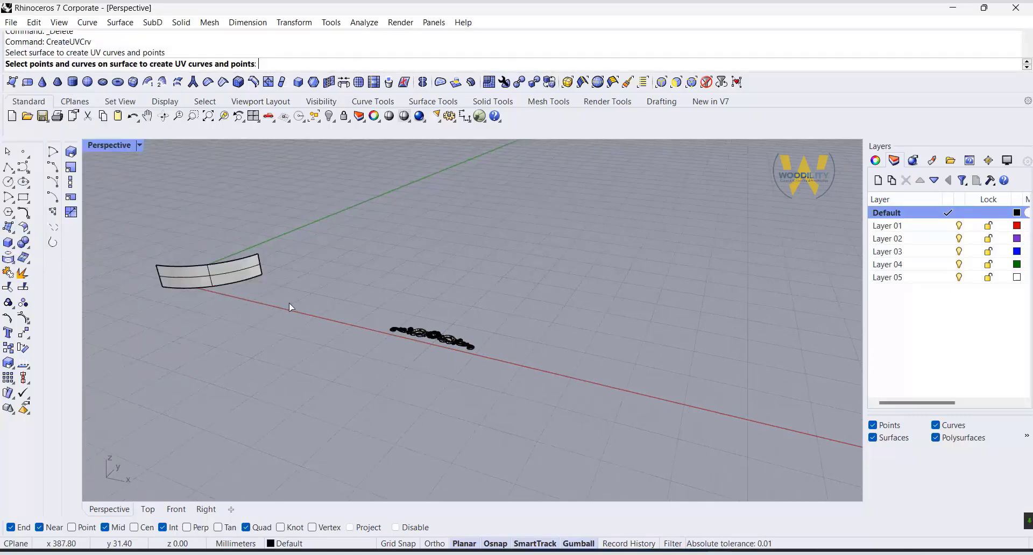
{"action": "key", "text": "Return"}
{"action": "right_click_drag", "start_coordinate": [290, 307], "coordinate": [252, 269]}
Move the ornament close to the curved apron surface and rotate it 90° in the horizontal plane
{"action": "left_click_drag", "start_coordinate": [357, 361], "coordinate": [638, 487]}
{"action": "left_click_drag", "start_coordinate": [540, 411], "coordinate": [304, 297]}
{"action": "scroll", "coordinate": [323, 307], "scroll_direction": "up", "scroll_amount": 10}
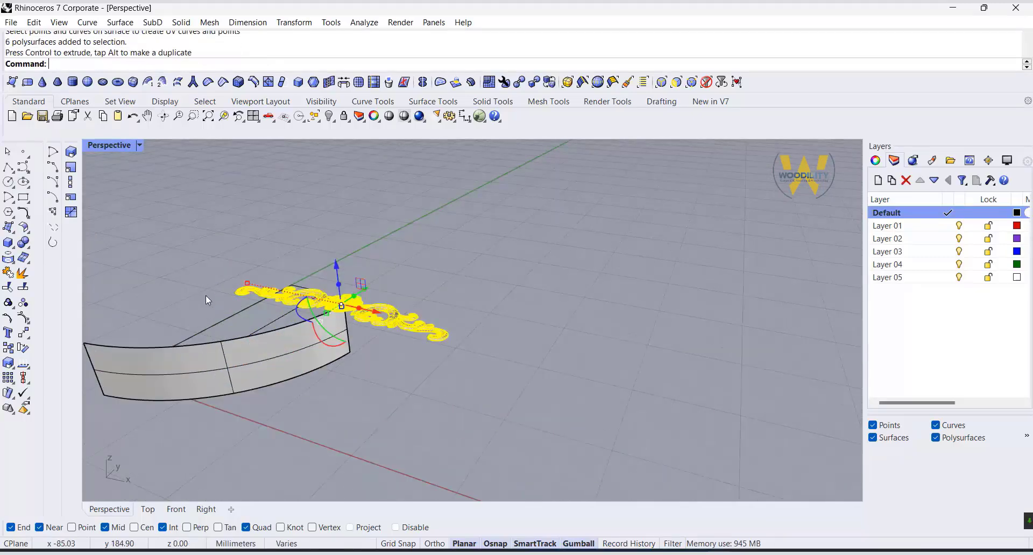
{"action": "left_click", "coordinate": [348, 314]}
{"action": "type", "text": "90"}
{"action": "key", "text": "Return"}
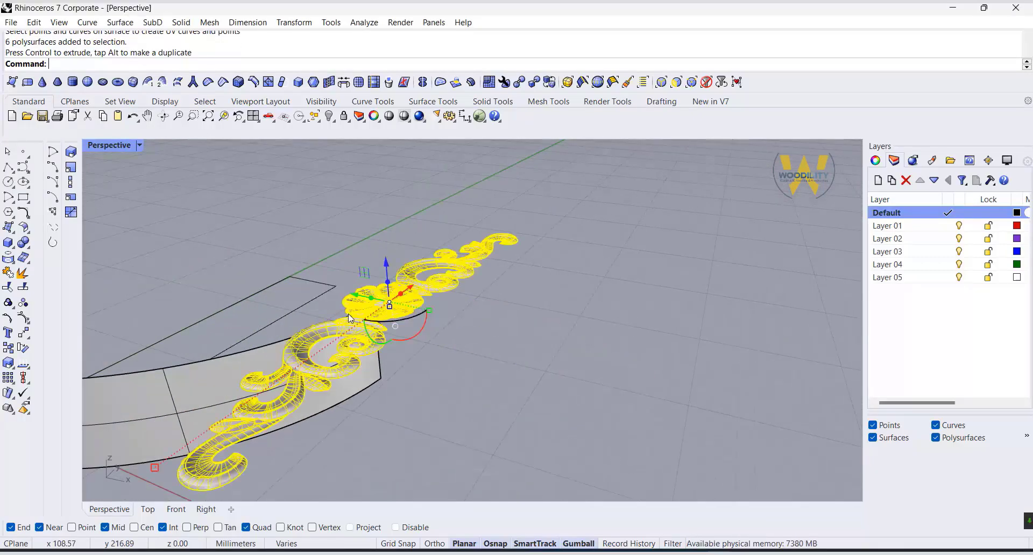
Move the ornament inside the new UV rectangle in the Top view, aligned along its length
{"action": "scroll", "coordinate": [377, 376], "scroll_direction": "down", "scroll_amount": 5}
{"action": "left_click", "coordinate": [148, 510]}
{"action": "scroll", "coordinate": [373, 279], "scroll_direction": "down", "scroll_amount": 10}
{"action": "right_click_drag", "start_coordinate": [373, 278], "coordinate": [529, 345]}
{"action": "scroll", "coordinate": [472, 298], "scroll_direction": "down", "scroll_amount": 7}
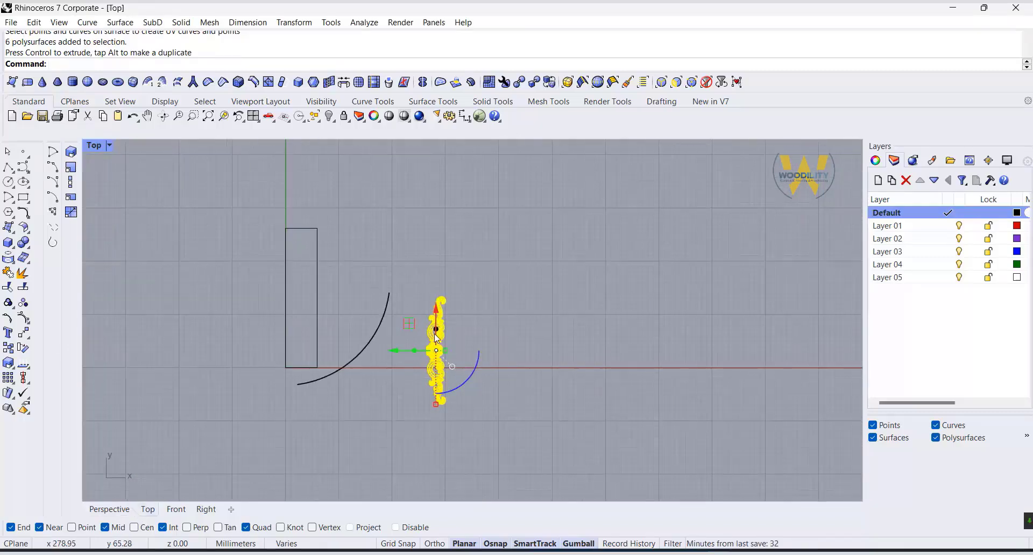
{"action": "left_click_drag", "start_coordinate": [409, 323], "coordinate": [273, 266]}
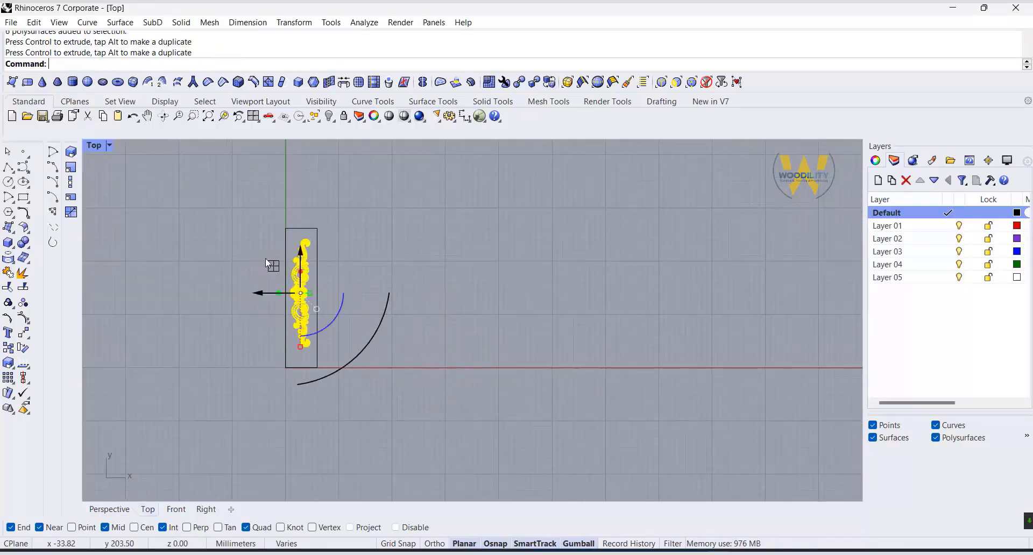
Move the ornament down so its underside rests on the UV rectangle's plane, and recentre it along the rectangle's length
{"action": "double_click", "coordinate": [93, 146]}
{"action": "right_click_drag", "start_coordinate": [519, 291], "coordinate": [527, 295]}
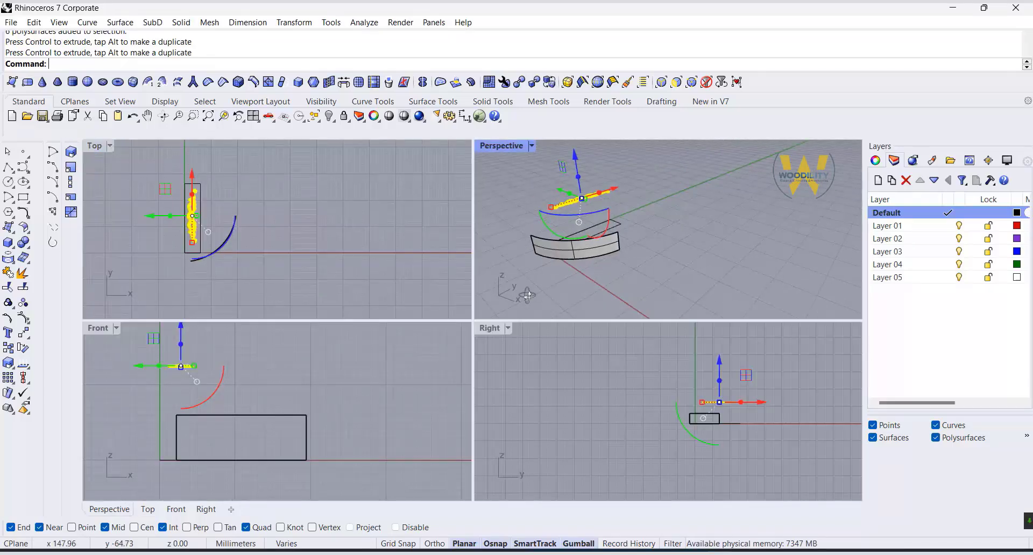
{"action": "key", "text": "ctrl+z"}
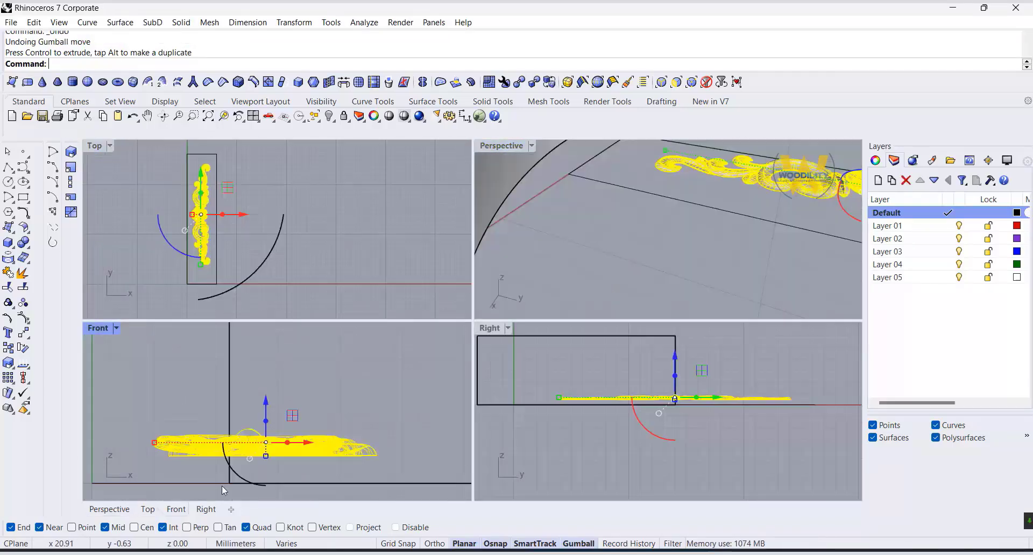
{"action": "left_click", "coordinate": [22, 319]}
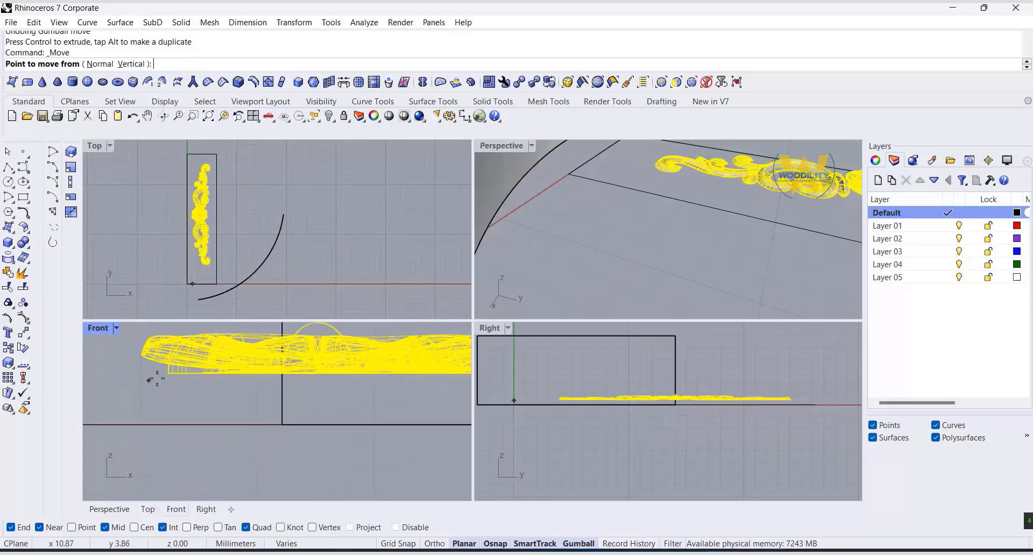
{"action": "left_click", "coordinate": [201, 381]}
{"action": "scroll", "coordinate": [198, 371], "scroll_direction": "up", "scroll_amount": 8}
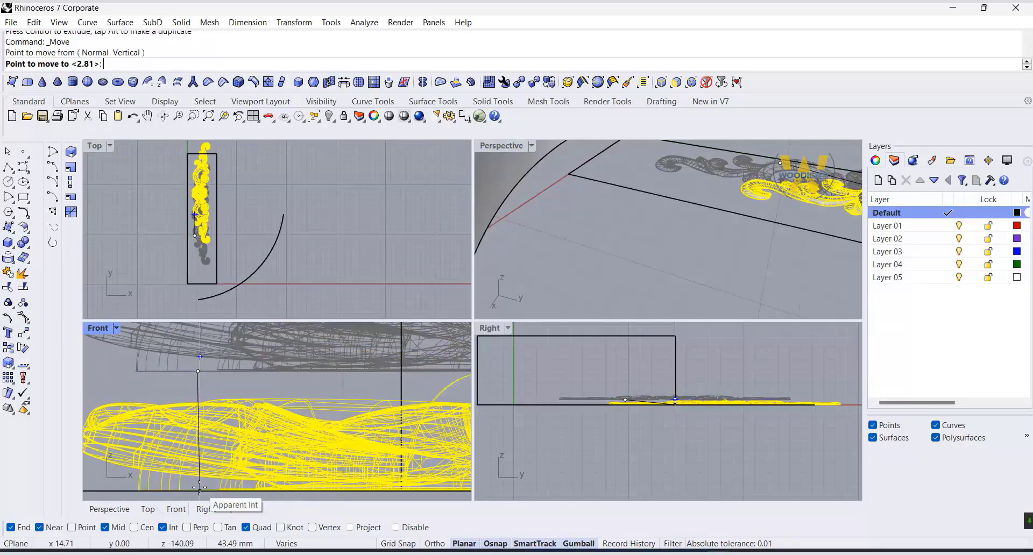
{"action": "left_click", "coordinate": [200, 490]}
{"action": "left_click_drag", "start_coordinate": [206, 245], "coordinate": [206, 271]}
{"action": "double_click", "coordinate": [503, 141]}
{"action": "left_click", "coordinate": [487, 378]}
Create a planar surface from the UV rectangle beneath the ornament
{"action": "scroll", "coordinate": [486, 377], "scroll_direction": "down", "scroll_amount": 10}
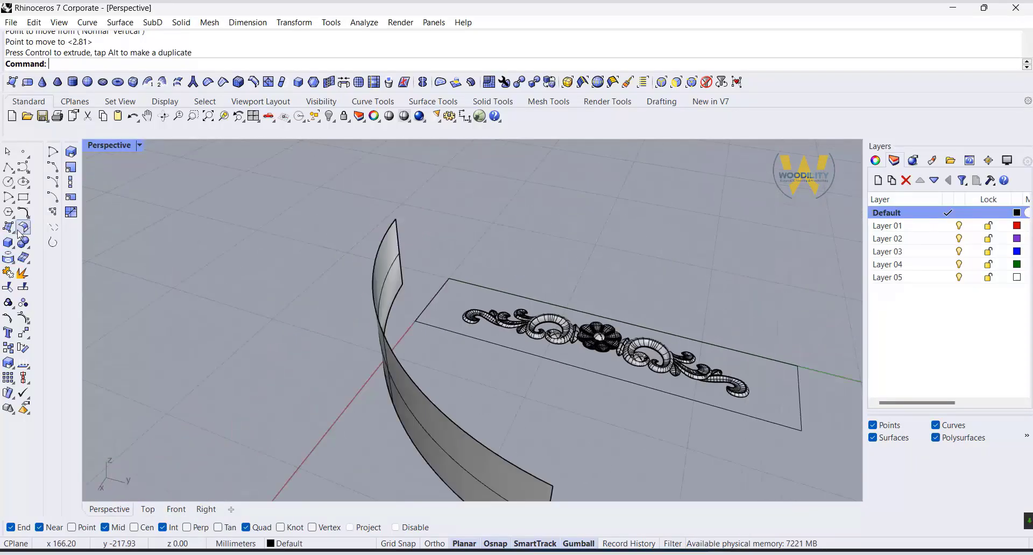
{"action": "left_click", "coordinate": [13, 231]}
{"action": "left_click", "coordinate": [40, 233]}
{"action": "left_click", "coordinate": [460, 282]}
{"action": "right_click", "coordinate": [458, 282]}
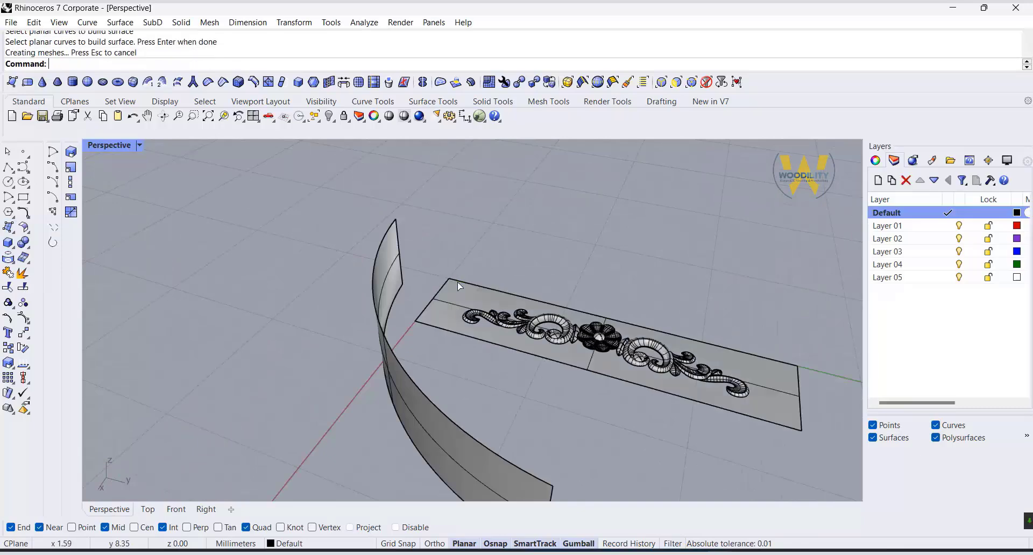
Flow the ornament from the flat UV surface onto the curved apron surface, keeping the original copy
{"action": "left_click", "coordinate": [496, 326]}
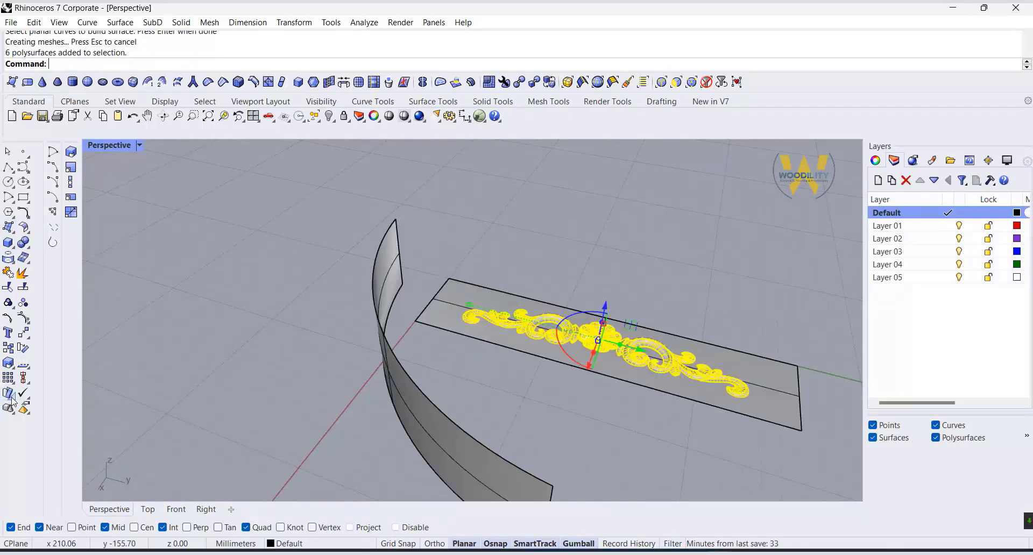
{"action": "left_click", "coordinate": [8, 393]}
{"action": "left_click", "coordinate": [456, 291]}
{"action": "right_click_drag", "start_coordinate": [242, 300], "coordinate": [228, 370]}
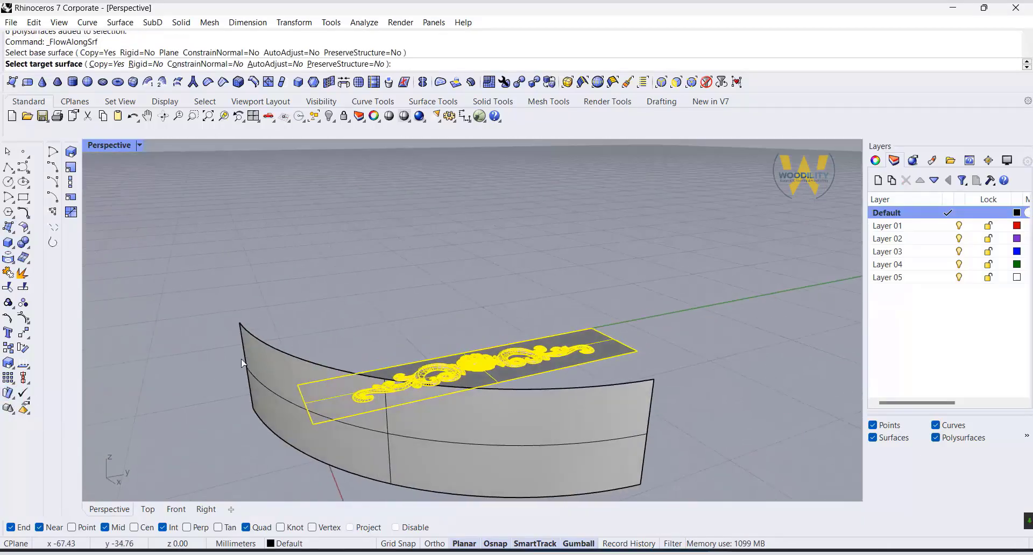
{"action": "left_click", "coordinate": [254, 354]}
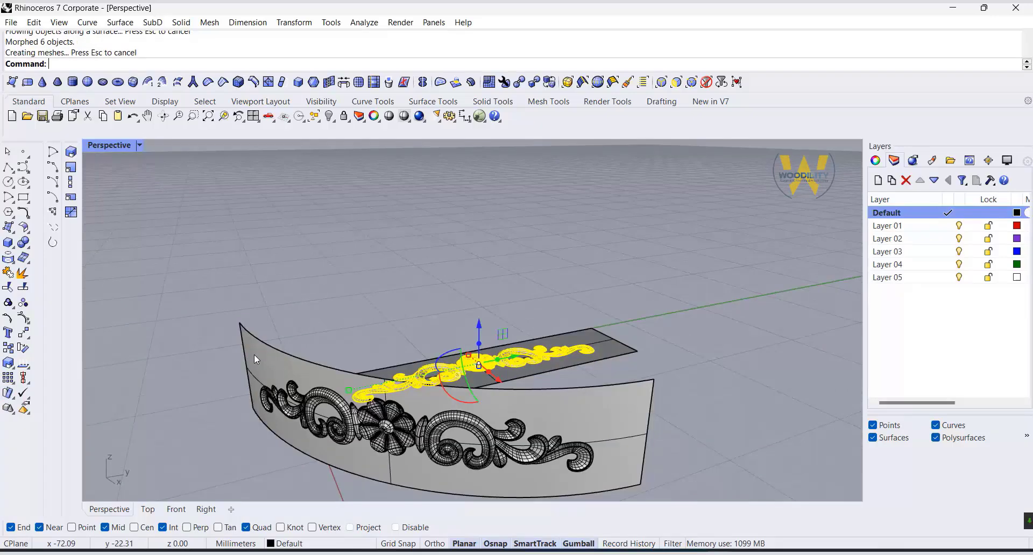
Show all the hidden parts of the stool around the decorated apron surface
{"action": "middle_click", "coordinate": [657, 389]}
{"action": "left_click", "coordinate": [665, 397]}
{"action": "left_click", "coordinate": [677, 415]}
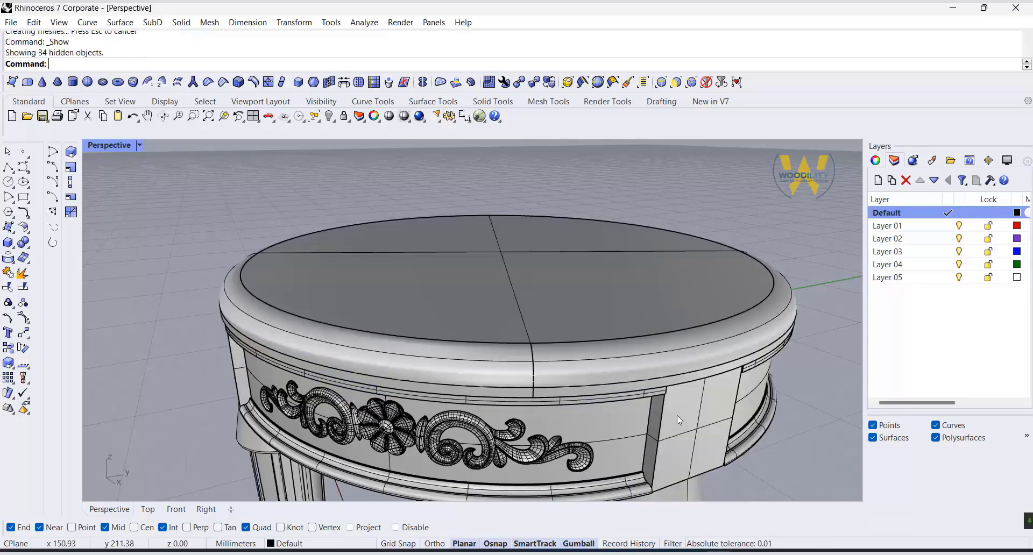
{"action": "scroll", "coordinate": [677, 415], "scroll_direction": "down", "scroll_amount": 3}
{"action": "right_click_drag", "start_coordinate": [677, 416], "coordinate": [571, 377]}
Polar array the curved apron ornament around the stool's centre with 4 items over 360°
{"action": "left_click", "coordinate": [424, 373]}
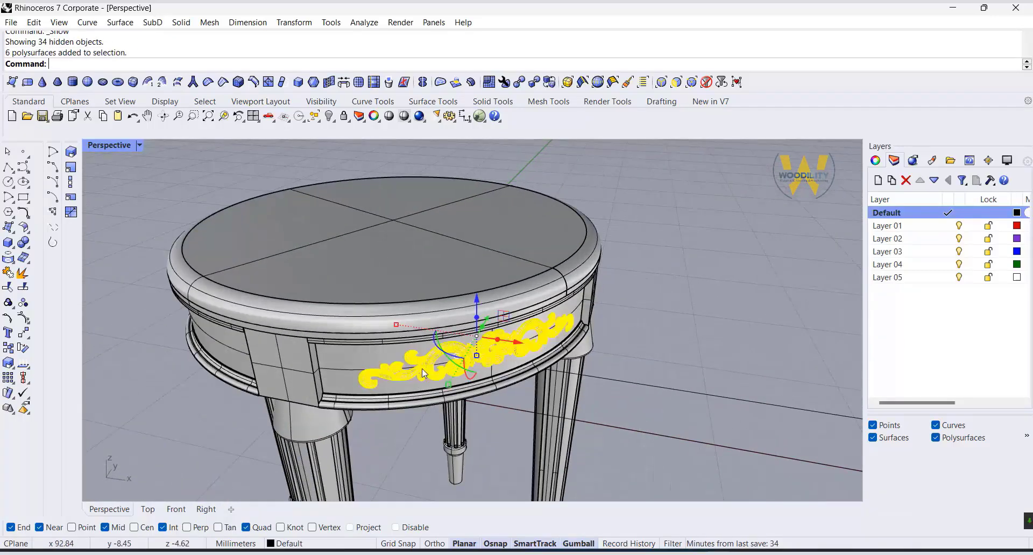
{"action": "left_click", "coordinate": [12, 381]}
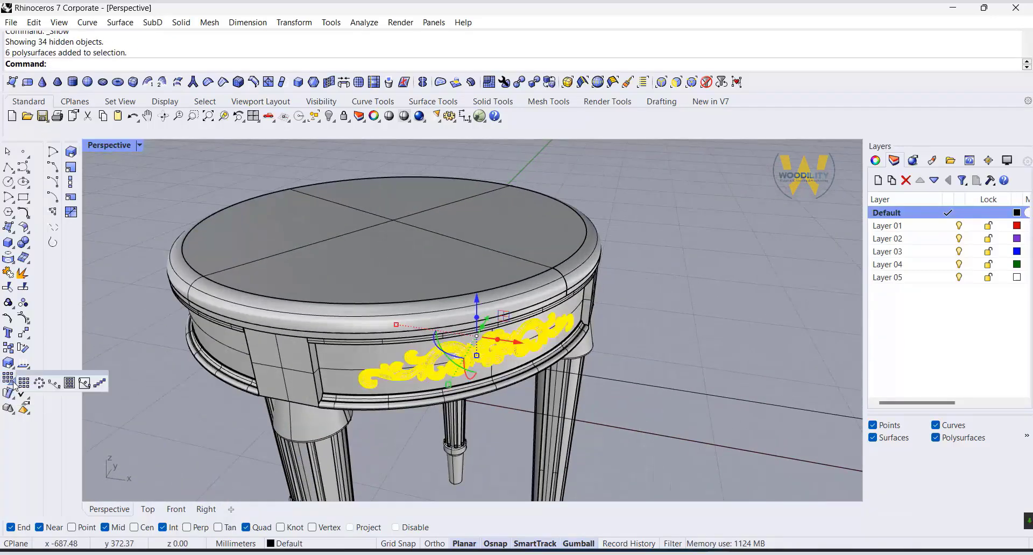
{"action": "left_click", "coordinate": [28, 382]}
{"action": "left_click", "coordinate": [134, 527]}
{"action": "left_click", "coordinate": [266, 291]}
{"action": "type", "text": "4"}
{"action": "key", "text": "Return"}
{"action": "key", "text": "Return"}
{"action": "key", "text": "Return"}
{"action": "left_click", "coordinate": [676, 415]}
{"action": "right_click_drag", "start_coordinate": [419, 417], "coordinate": [455, 412]}
{"action": "scroll", "coordinate": [512, 321], "scroll_direction": "down", "scroll_amount": 12}
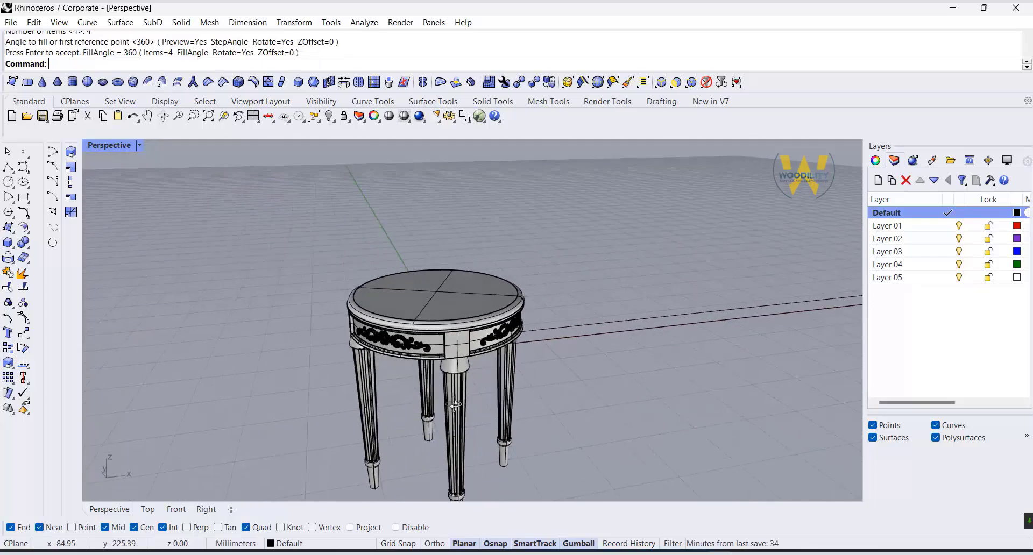
Duplicate the border of the front face of the square apron block above the leg
{"action": "scroll", "coordinate": [445, 328], "scroll_direction": "up", "scroll_amount": 8}
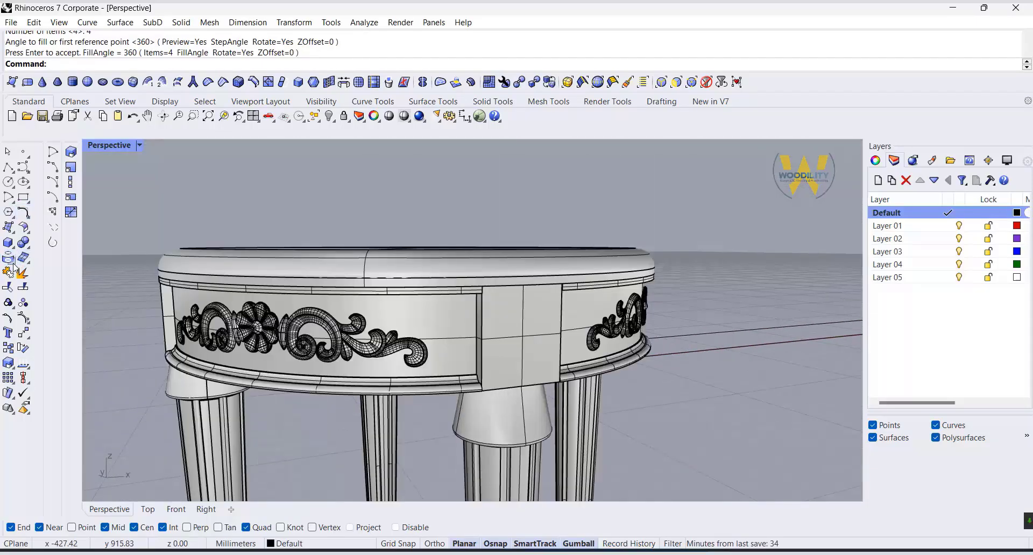
{"action": "left_click", "coordinate": [13, 264]}
{"action": "left_click", "coordinate": [84, 262]}
{"action": "left_click", "coordinate": [501, 364]}
{"action": "key", "text": "Return"}
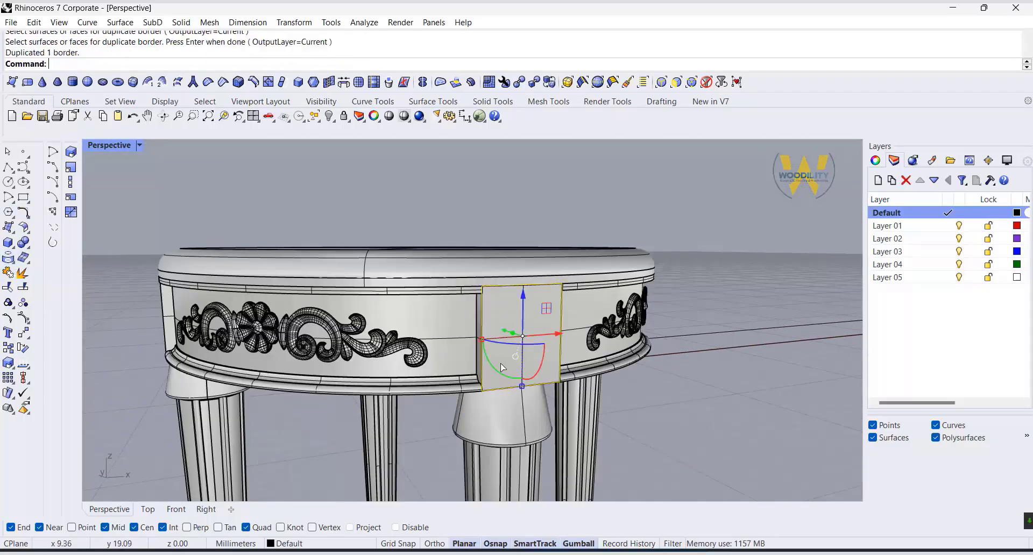
Offset the block's duplicated border inward to make a smaller rectangle on its front face
{"action": "left_click", "coordinate": [24, 215]}
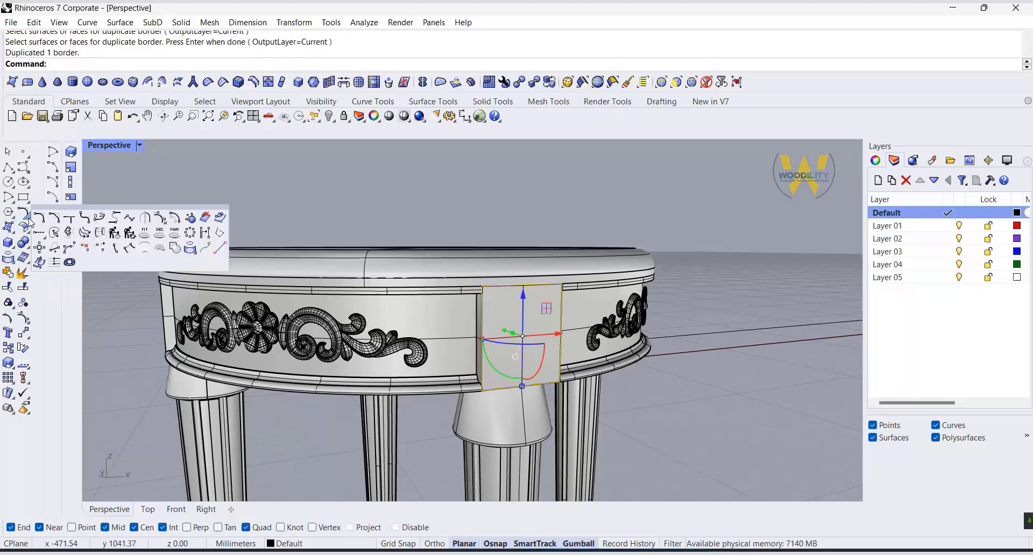
{"action": "left_click", "coordinate": [178, 219]}
{"action": "left_click", "coordinate": [515, 356]}
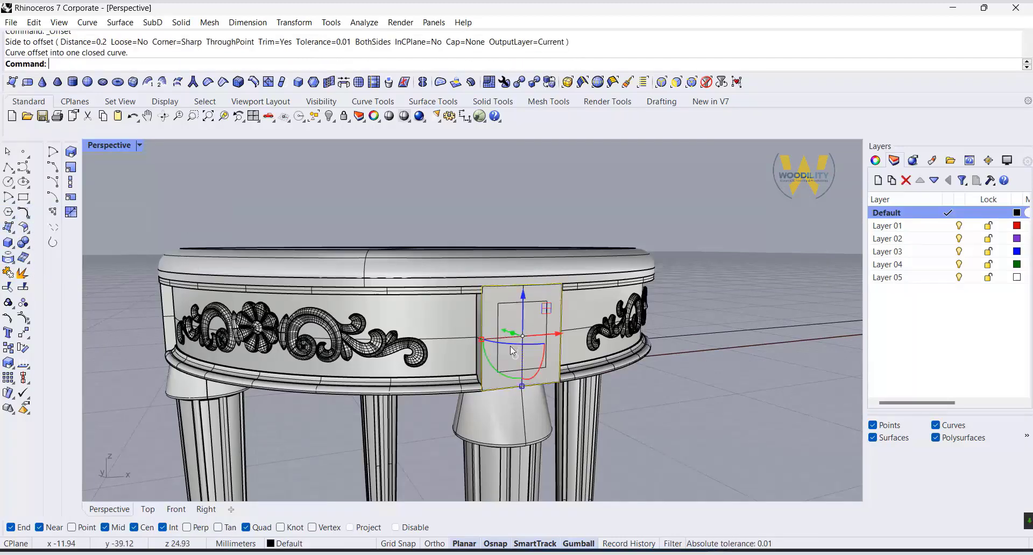
{"action": "left_click", "coordinate": [683, 408]}
{"action": "scroll", "coordinate": [554, 347], "scroll_direction": "up", "scroll_amount": 2}
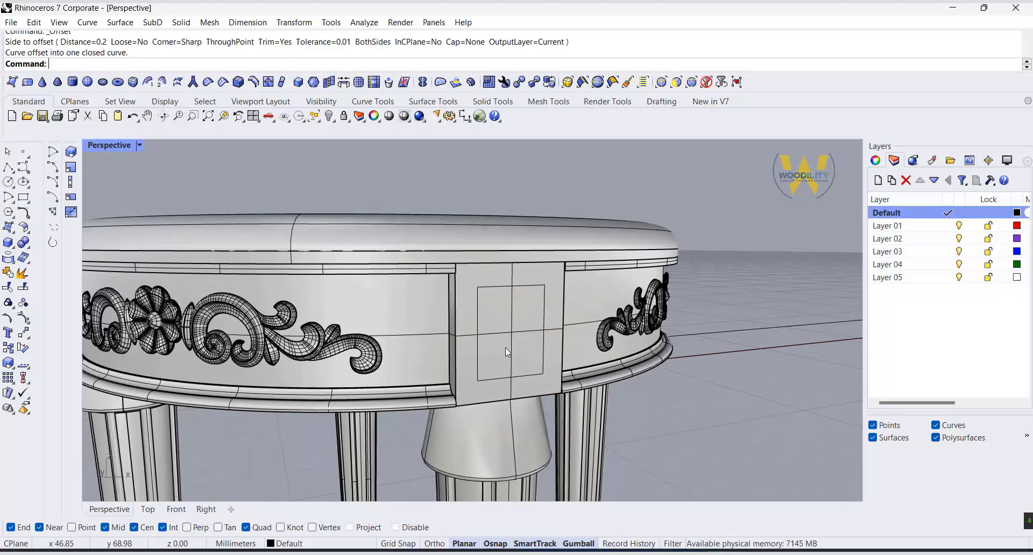
Extrude the block's outer border and inner rectangle together into a solid frame 2 mm thick
{"action": "left_click", "coordinate": [544, 347]}
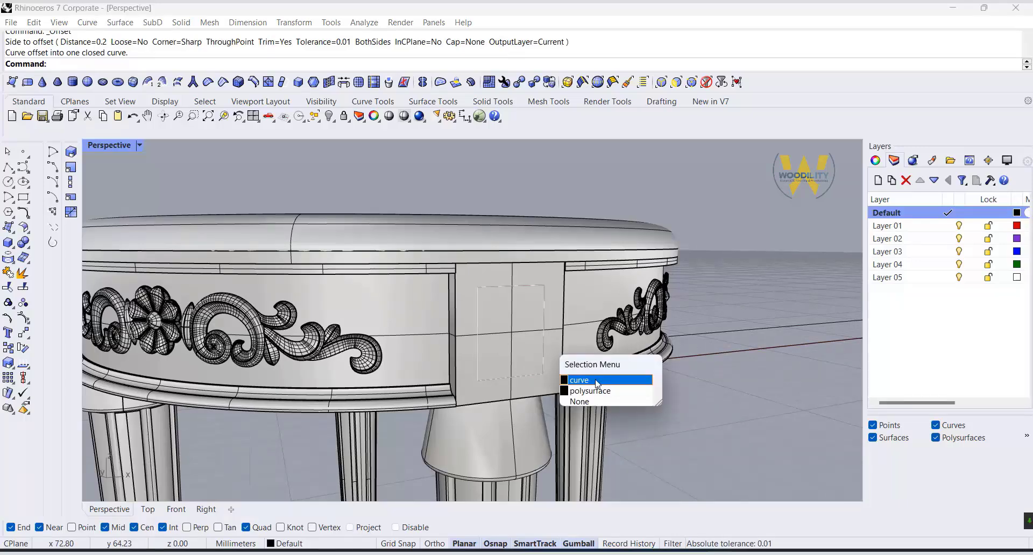
{"action": "left_click", "coordinate": [571, 377]}
{"action": "left_click", "coordinate": [564, 353]}
{"action": "left_click", "coordinate": [597, 385]}
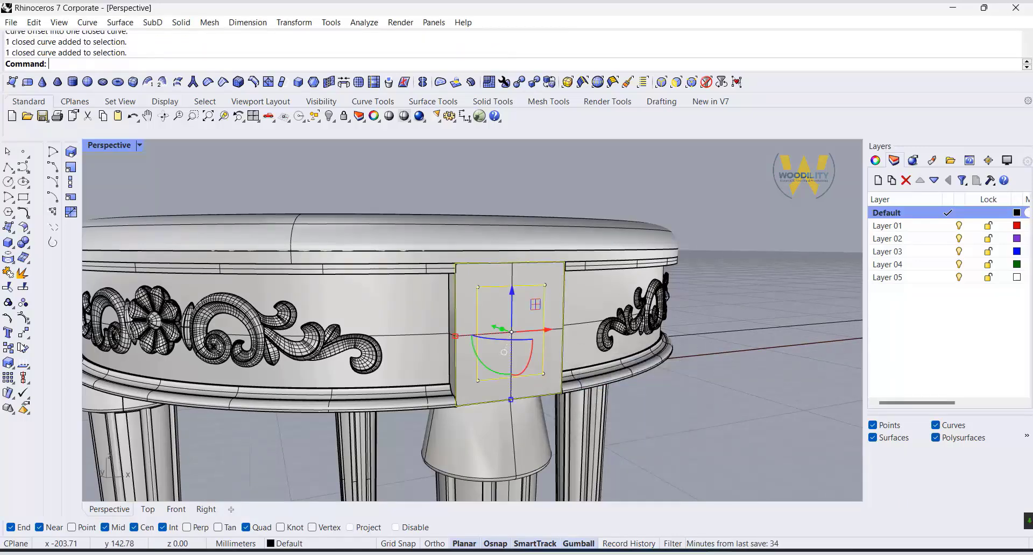
{"action": "left_click", "coordinate": [29, 230]}
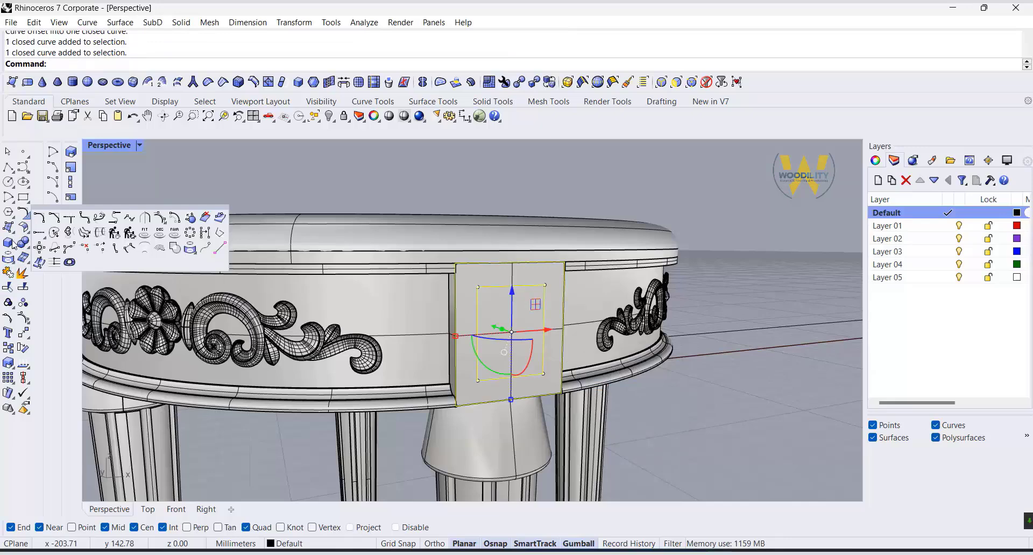
{"action": "left_click", "coordinate": [14, 233]}
{"action": "left_click", "coordinate": [85, 248]}
{"action": "left_click", "coordinate": [273, 65]}
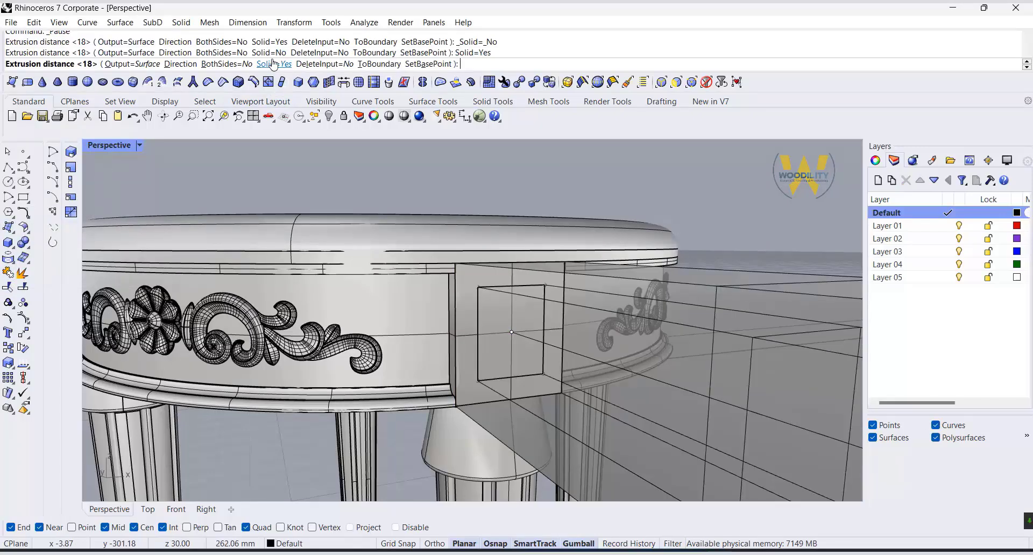
{"action": "type", "text": "2"}
{"action": "key", "text": "Return"}
{"action": "right_click_drag", "start_coordinate": [634, 411], "coordinate": [568, 412]}
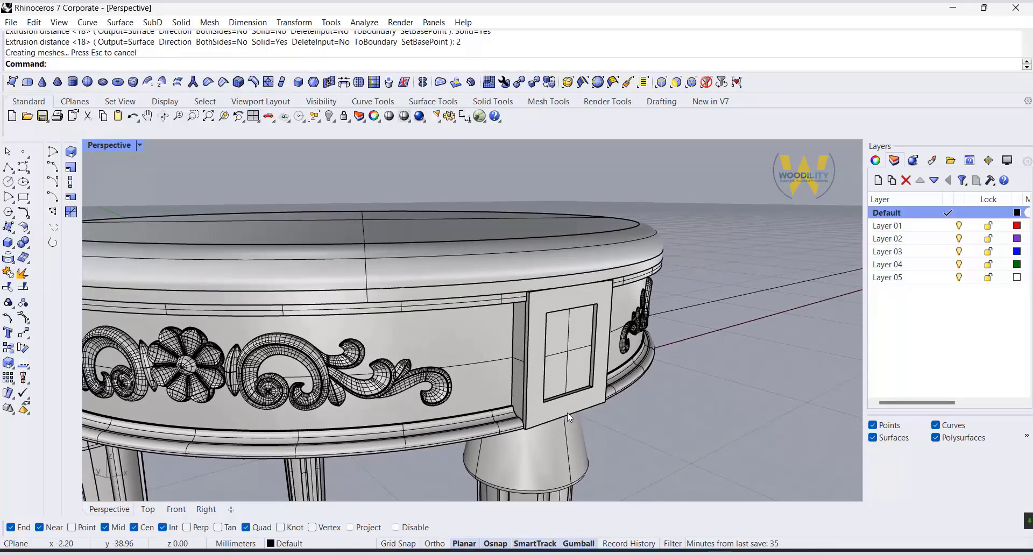
Scale the round seat top up slightly and uniformly in 3D
{"action": "left_click", "coordinate": [454, 260]}
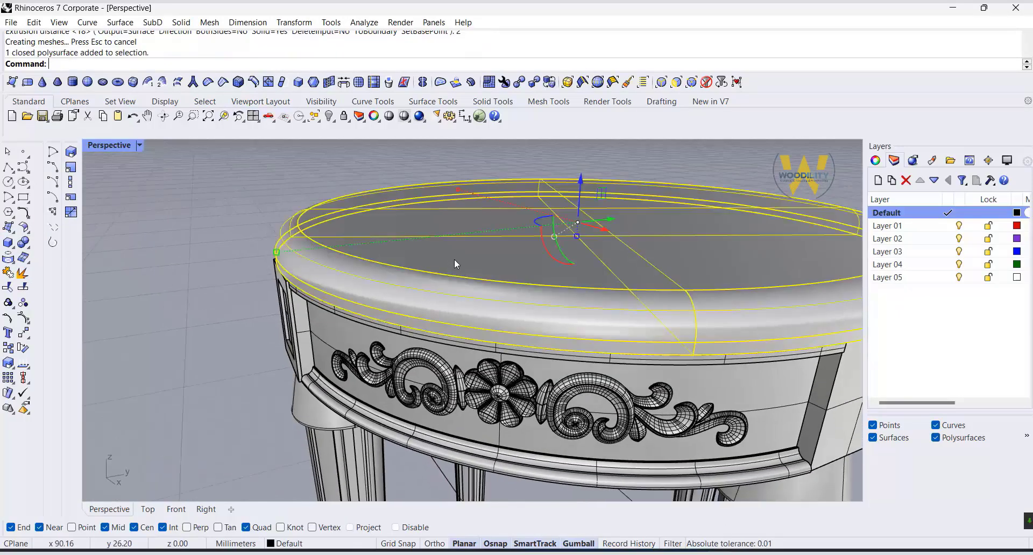
{"action": "left_click_drag", "start_coordinate": [276, 252], "coordinate": [269, 253], "text": "shift"}
{"action": "left_click", "coordinate": [224, 319]}
{"action": "right_click_drag", "start_coordinate": [225, 319], "coordinate": [295, 264]}
{"action": "scroll", "coordinate": [295, 264], "scroll_direction": "up", "scroll_amount": 5}
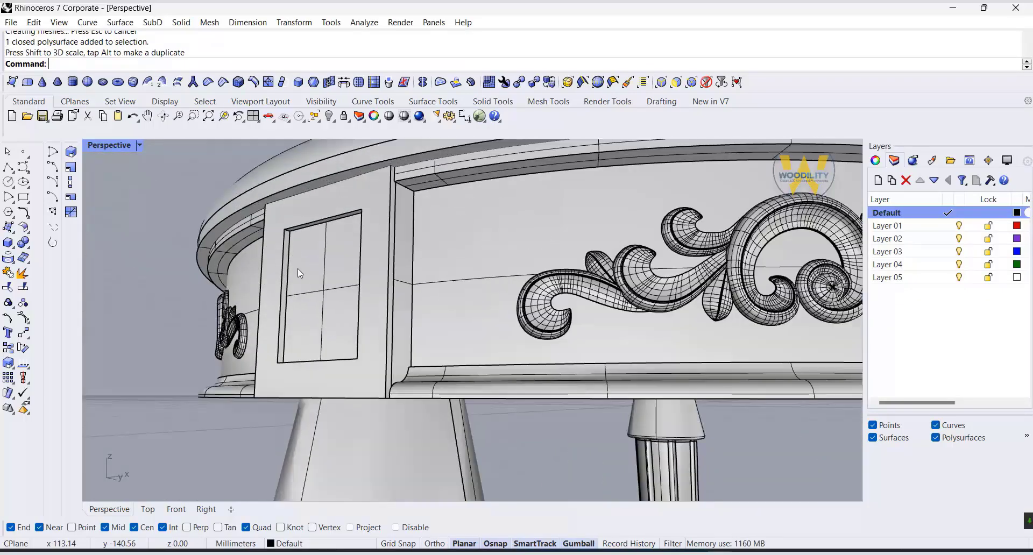
Set the Y size of the rectangular frame on the apron block to 4 mm with BoxEdit
{"action": "left_click", "coordinate": [375, 348]}
{"action": "left_click", "coordinate": [988, 160]}
{"action": "type", "text": "4"}
{"action": "key", "text": "Return"}
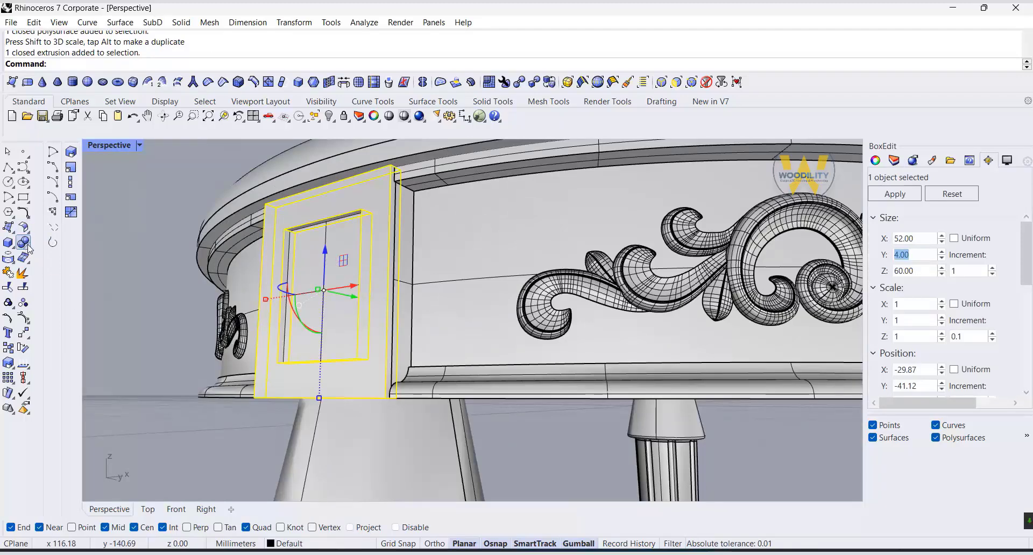
Fillet the front outer and inner edges of the rectangular frame with a 3 mm radius
{"action": "left_click", "coordinate": [24, 243]}
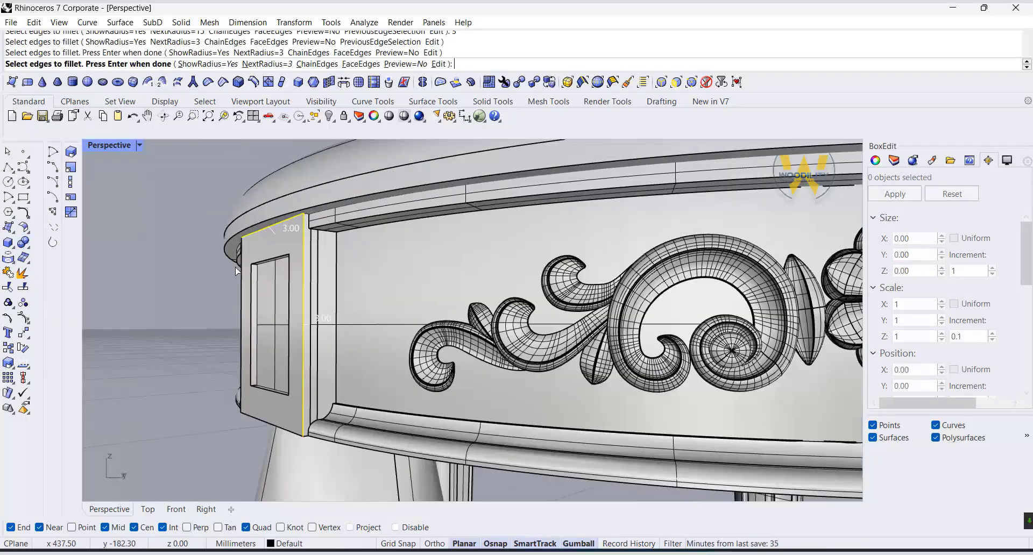
{"action": "left_click", "coordinate": [238, 271]}
{"action": "left_click", "coordinate": [276, 427]}
{"action": "left_click", "coordinate": [252, 323]}
{"action": "key", "text": "Return"}
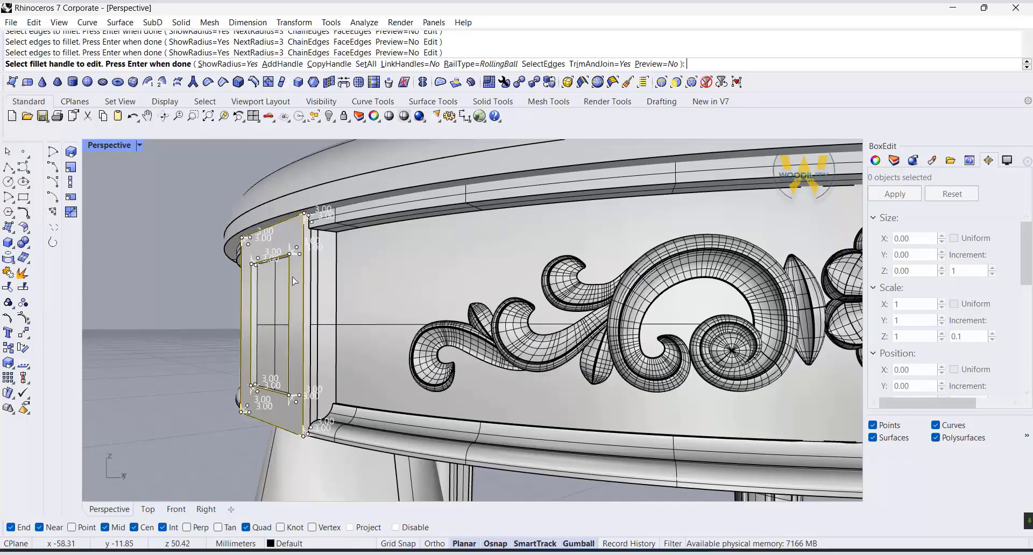
{"action": "key", "text": "Return"}
{"action": "right_click_drag", "start_coordinate": [265, 330], "coordinate": [404, 353]}
{"action": "scroll", "coordinate": [398, 316], "scroll_direction": "down", "scroll_amount": 4}
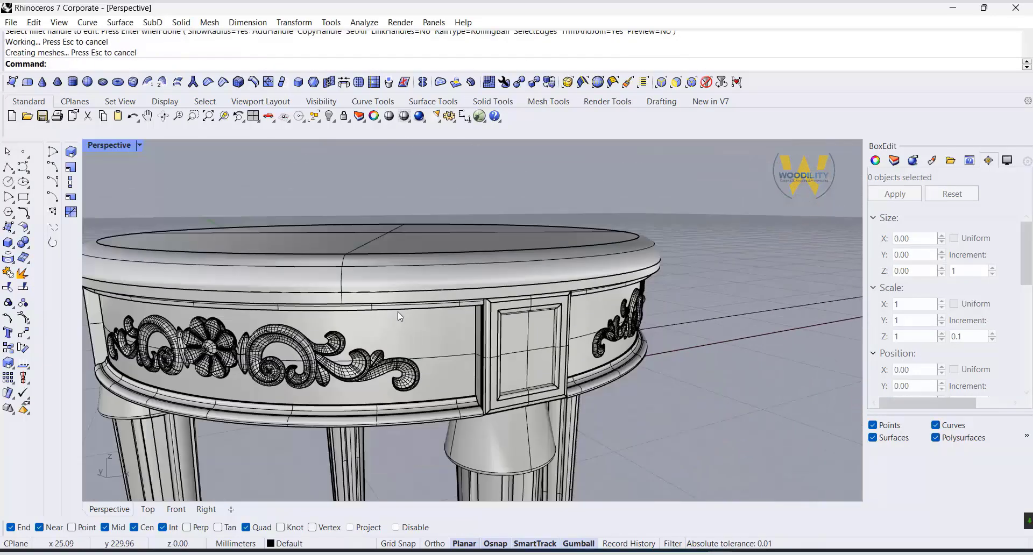
Import the flower-shaped rosette file "ornament" from the rhino folder into the model
{"action": "left_click", "coordinate": [11, 22]}
{"action": "left_click", "coordinate": [34, 172]}
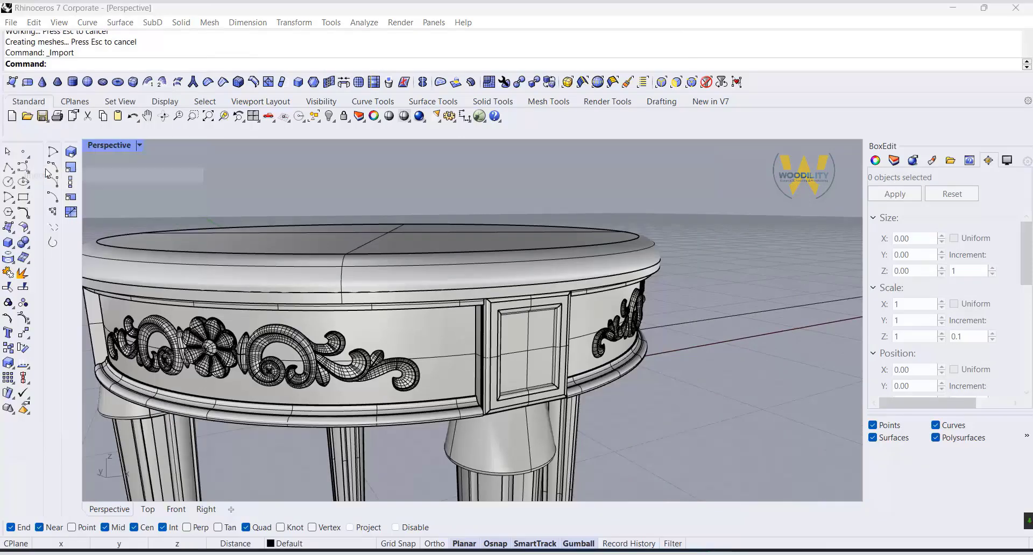
{"action": "scroll", "coordinate": [614, 253], "scroll_direction": "down", "scroll_amount": 20}
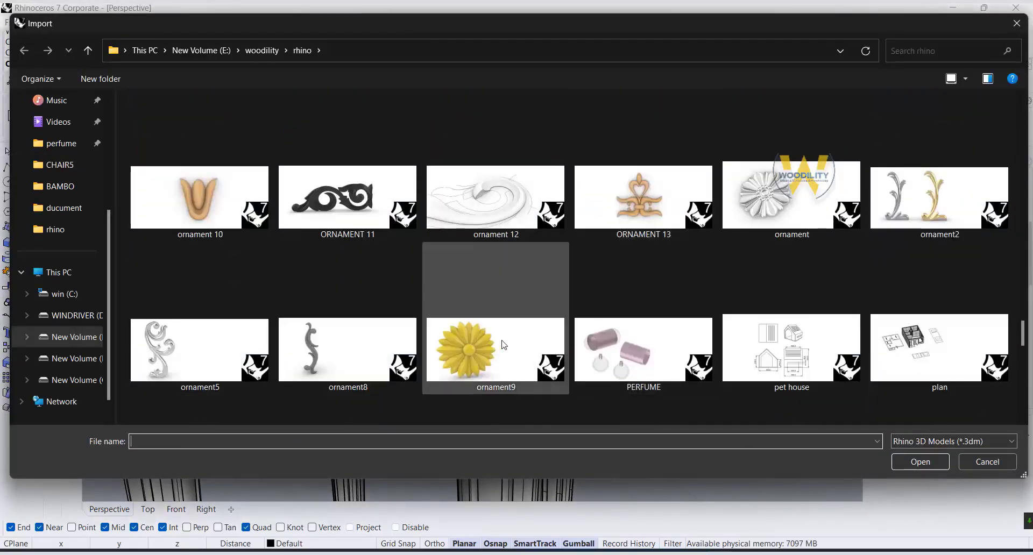
{"action": "left_click", "coordinate": [764, 203]}
{"action": "left_click", "coordinate": [921, 462]}
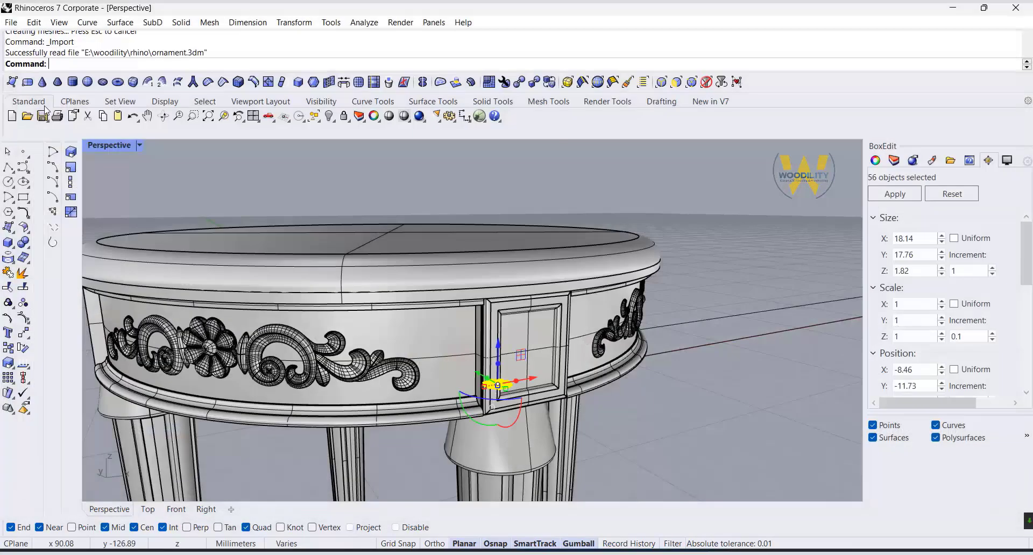
Move the imported rosette out in front of the stool and rotate it 90° upright in the Right view
{"action": "double_click", "coordinate": [107, 144]}
{"action": "left_click", "coordinate": [285, 244]}
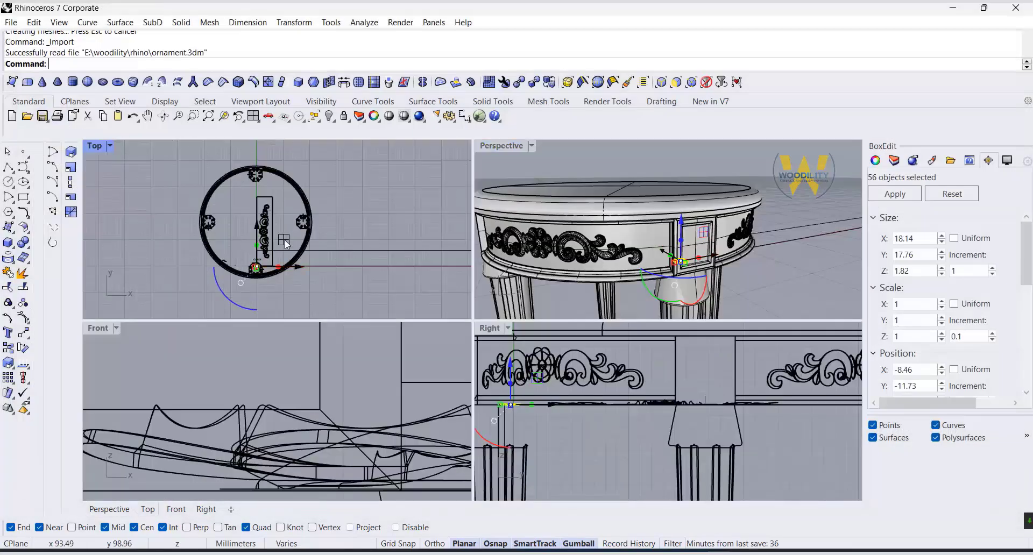
{"action": "left_click_drag", "start_coordinate": [258, 226], "coordinate": [258, 256]}
{"action": "scroll", "coordinate": [649, 404], "scroll_direction": "down", "scroll_amount": 8}
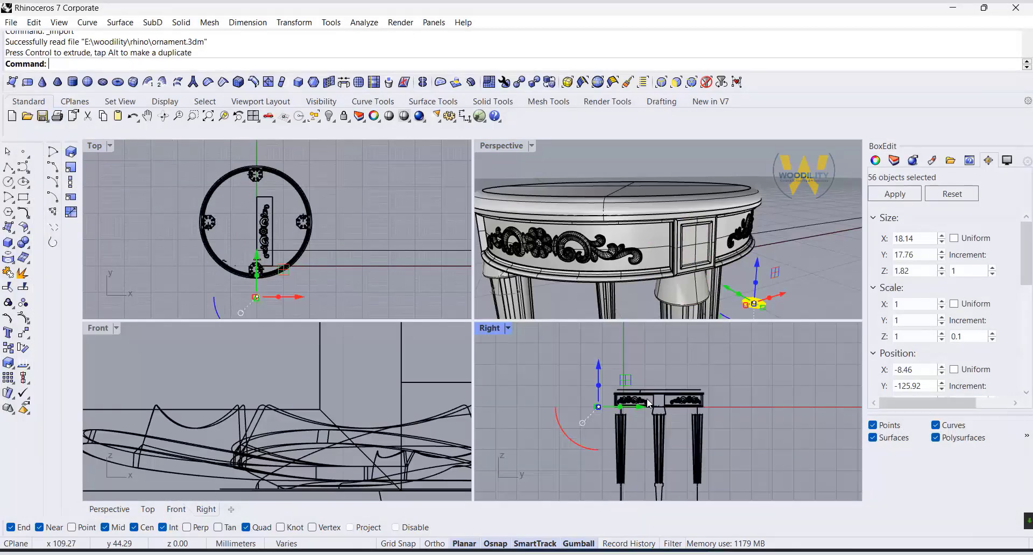
{"action": "scroll", "coordinate": [614, 406], "scroll_direction": "up", "scroll_amount": 4}
{"action": "left_click", "coordinate": [554, 440]}
{"action": "type", "text": "90"}
{"action": "key", "text": "Return"}
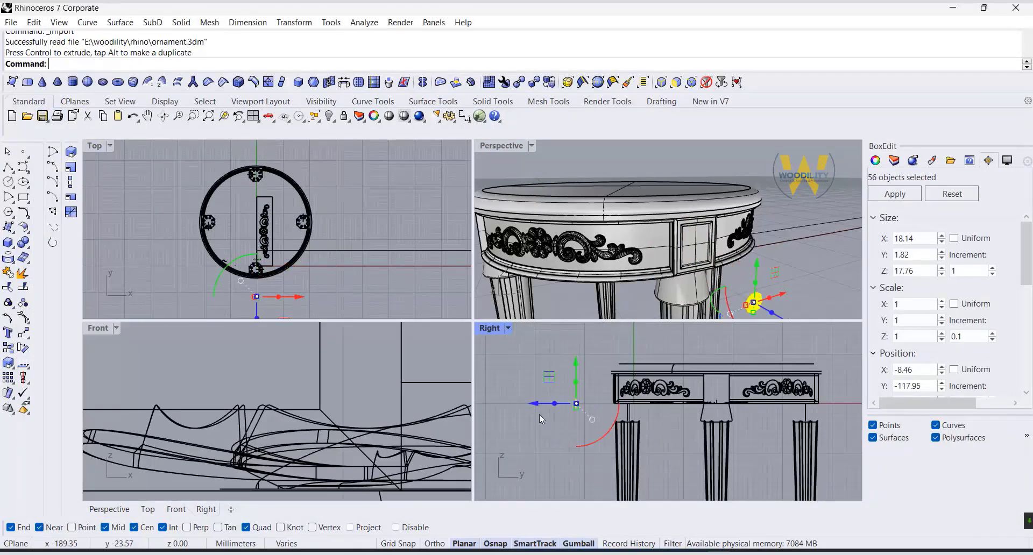
Centre the upright rosette inside the rectangular frame of the apron block in the Front view
{"action": "scroll", "coordinate": [225, 406], "scroll_direction": "down", "scroll_amount": 2}
{"action": "scroll", "coordinate": [321, 453], "scroll_direction": "down", "scroll_amount": 19}
{"action": "left_click_drag", "start_coordinate": [279, 410], "coordinate": [252, 358]}
{"action": "left_click_drag", "start_coordinate": [326, 397], "coordinate": [321, 398]}
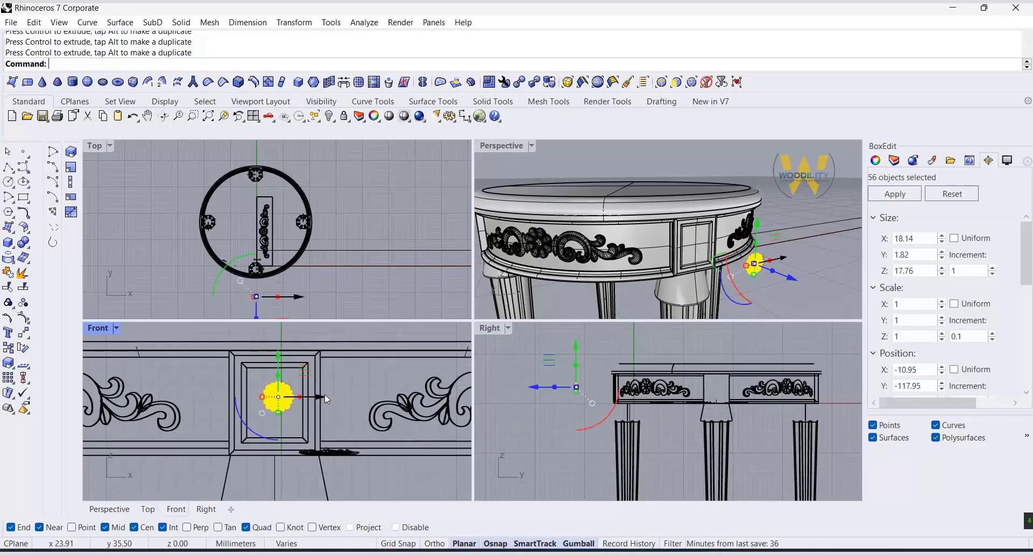
Move the rosette back against the framed apron block in the Right view
{"action": "scroll", "coordinate": [753, 400], "scroll_direction": "up", "scroll_amount": 6}
{"action": "right_click_drag", "start_coordinate": [515, 352], "coordinate": [622, 376]}
{"action": "left_click_drag", "start_coordinate": [487, 401], "coordinate": [557, 393]}
{"action": "scroll", "coordinate": [597, 400], "scroll_direction": "up", "scroll_amount": 8}
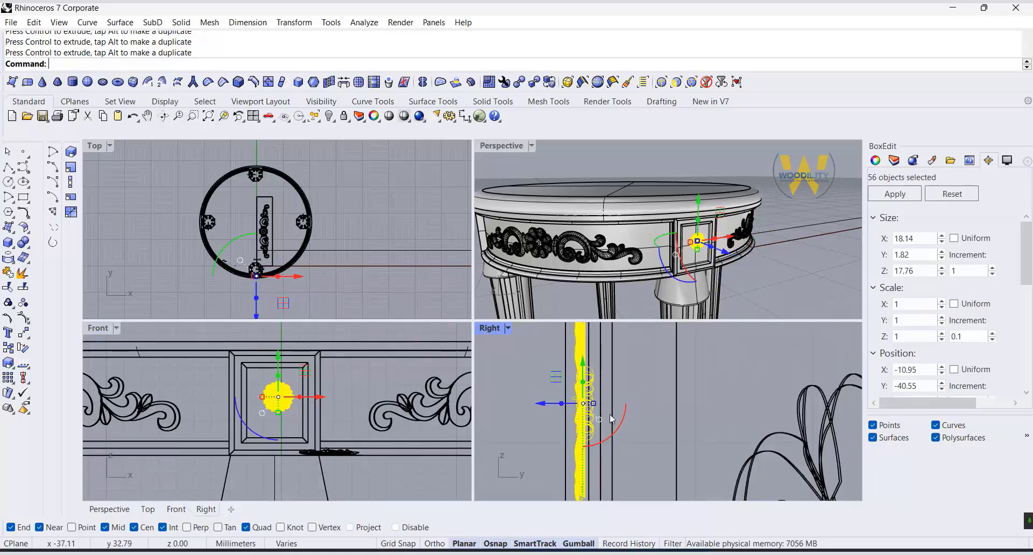
Rotate the rosette 180° in the Right view and reposition it against the framed panel's face
{"action": "left_click", "coordinate": [624, 425]}
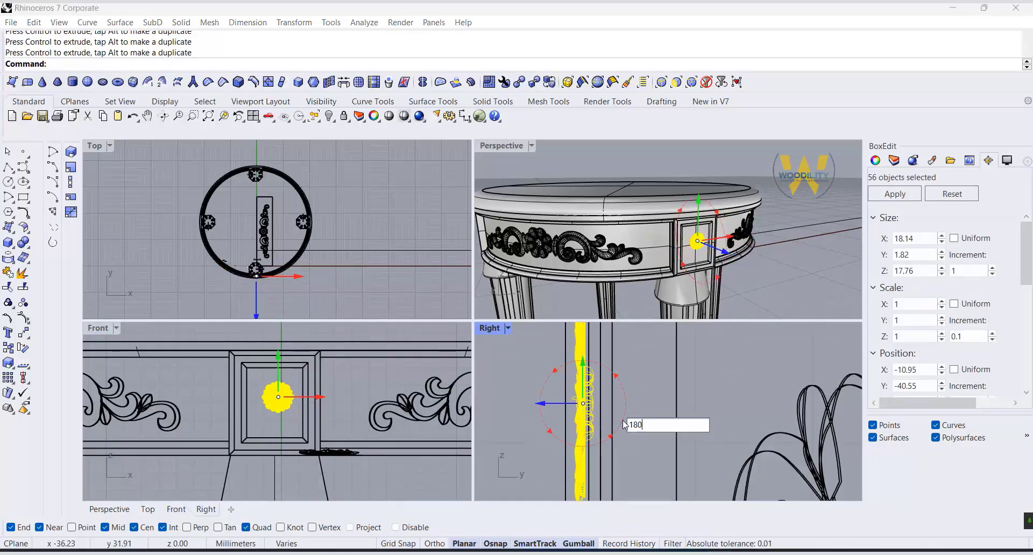
{"action": "key", "text": "Return"}
{"action": "left_click_drag", "start_coordinate": [622, 402], "coordinate": [648, 388]}
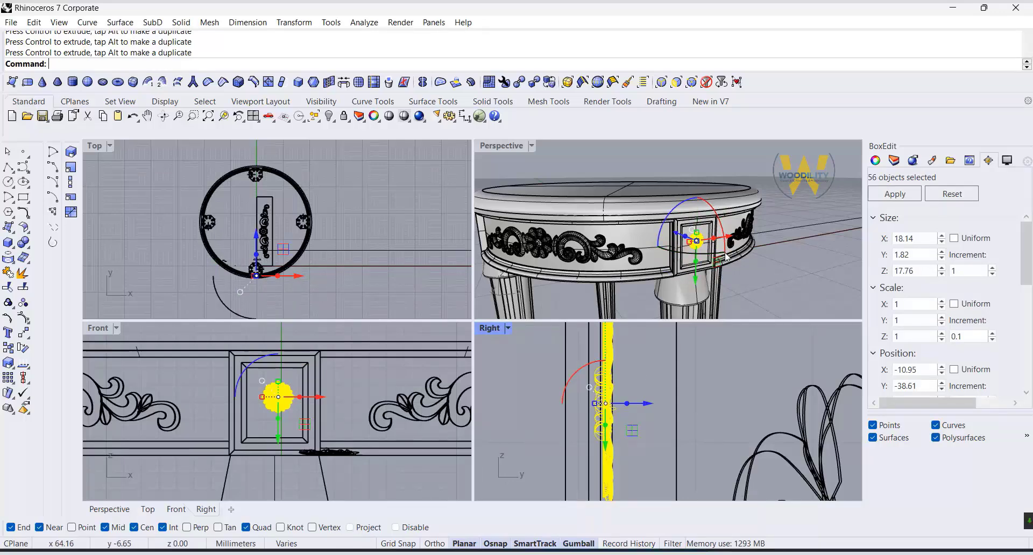
{"action": "scroll", "coordinate": [721, 247], "scroll_direction": "up", "scroll_amount": 3}
{"action": "right_click_drag", "start_coordinate": [711, 313], "coordinate": [630, 138]}
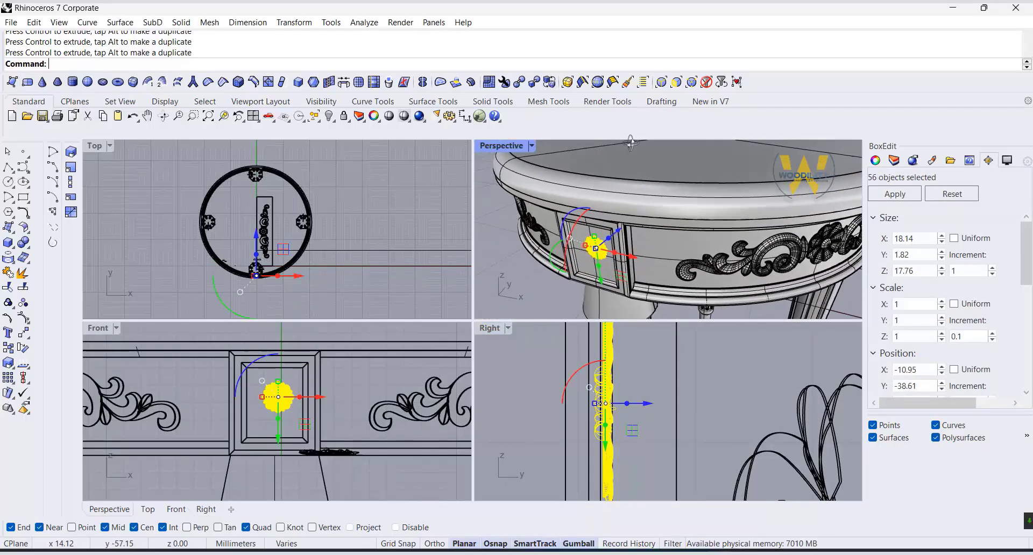
Scale the rosette up uniformly to fill more of the frame and recentre it in the Front view
{"action": "mouse_move", "coordinate": [596, 234]}
{"action": "left_mouse_down", "text": "shift"}
{"action": "mouse_move", "coordinate": [595, 220]}
{"action": "mouse_move", "coordinate": [592, 238]}
{"action": "left_mouse_up", "text": "shift"}
{"action": "left_click_drag", "start_coordinate": [278, 436], "coordinate": [277, 440]}
{"action": "left_click_drag", "start_coordinate": [319, 397], "coordinate": [318, 397]}
{"action": "left_click", "coordinate": [529, 292]}
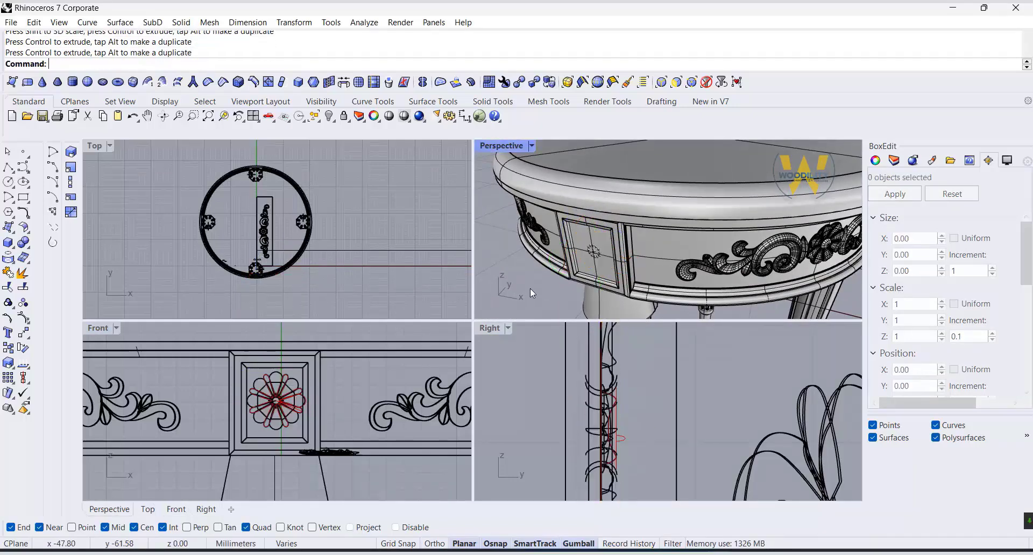
Select the whole rosette in the Front view and move it outward from the framed panel in the Right view
{"action": "scroll", "coordinate": [592, 254], "scroll_direction": "up", "scroll_amount": 14}
{"action": "left_click", "coordinate": [589, 253]}
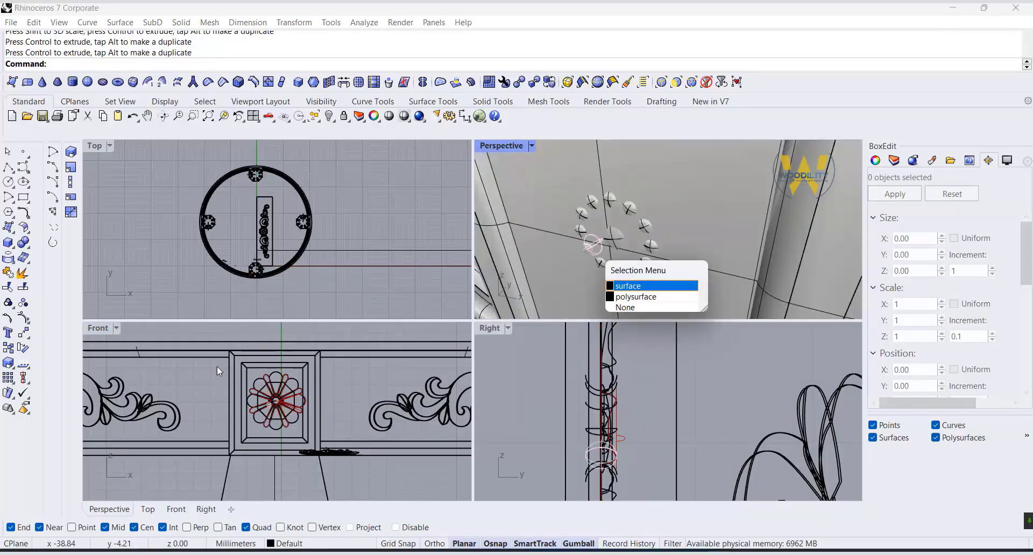
{"action": "left_click_drag", "start_coordinate": [208, 325], "coordinate": [343, 444]}
{"action": "key", "text": "Escape"}
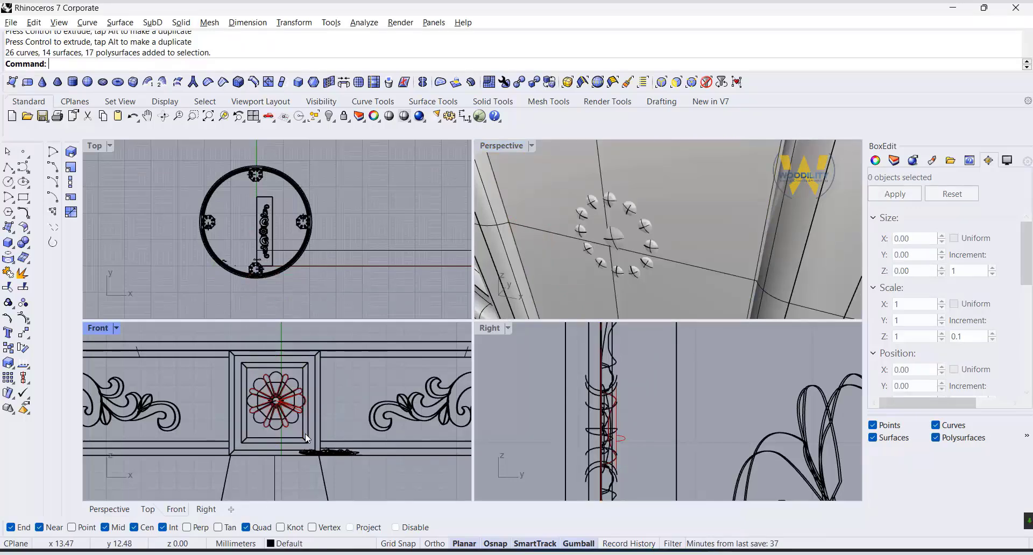
{"action": "left_click_drag", "start_coordinate": [232, 329], "coordinate": [324, 450]}
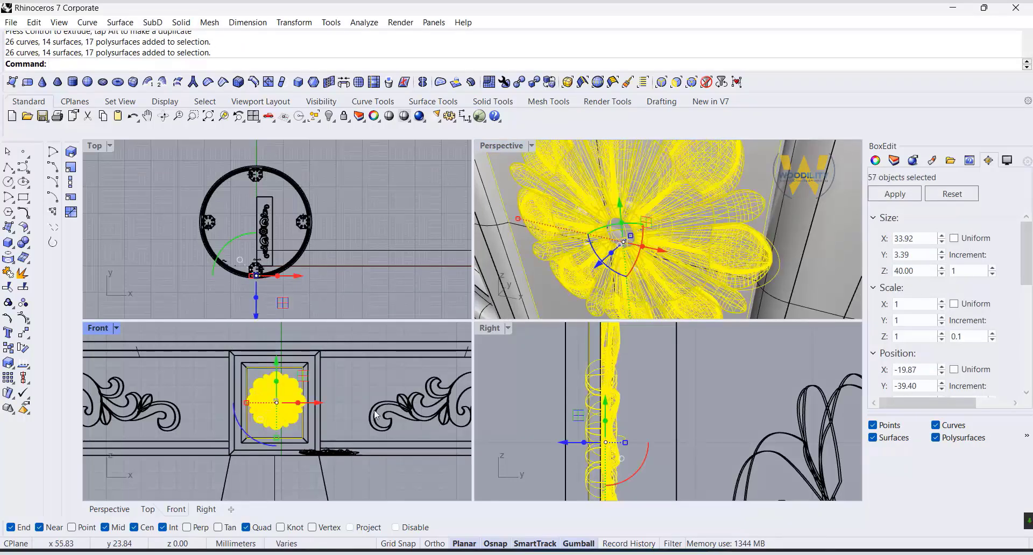
{"action": "left_click_drag", "start_coordinate": [559, 441], "coordinate": [517, 438]}
Scale the rosette down uniformly to about 30 × 35.4 mm and centre it horizontally within the frame in the Front view
{"action": "scroll", "coordinate": [592, 238], "scroll_direction": "down", "scroll_amount": 5}
{"action": "scroll", "coordinate": [276, 451], "scroll_direction": "up", "scroll_amount": 3}
{"action": "scroll", "coordinate": [276, 447], "scroll_direction": "up", "scroll_amount": 1}
{"action": "left_click_drag", "start_coordinate": [273, 463], "coordinate": [275, 456], "text": "shift"}
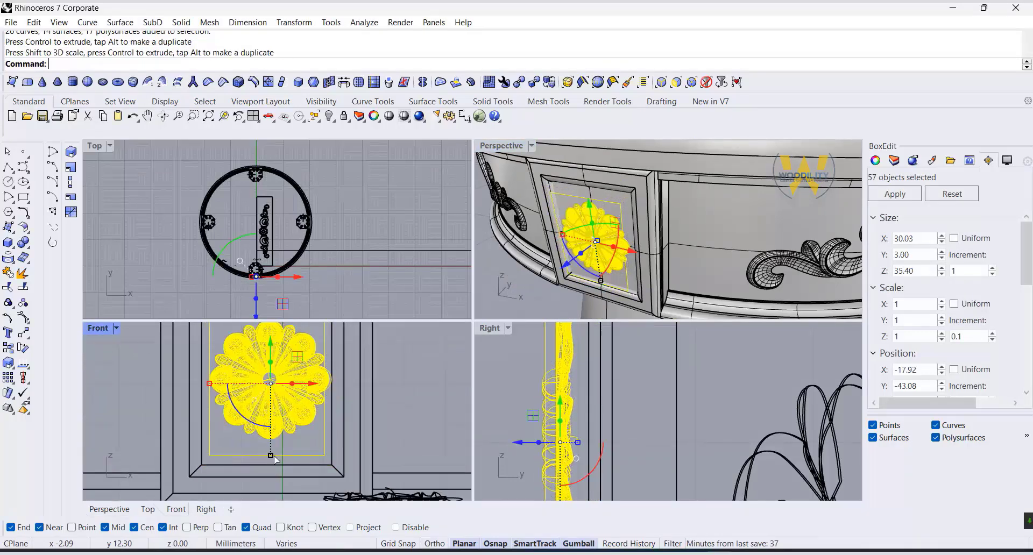
{"action": "left_click_drag", "start_coordinate": [310, 384], "coordinate": [308, 384]}
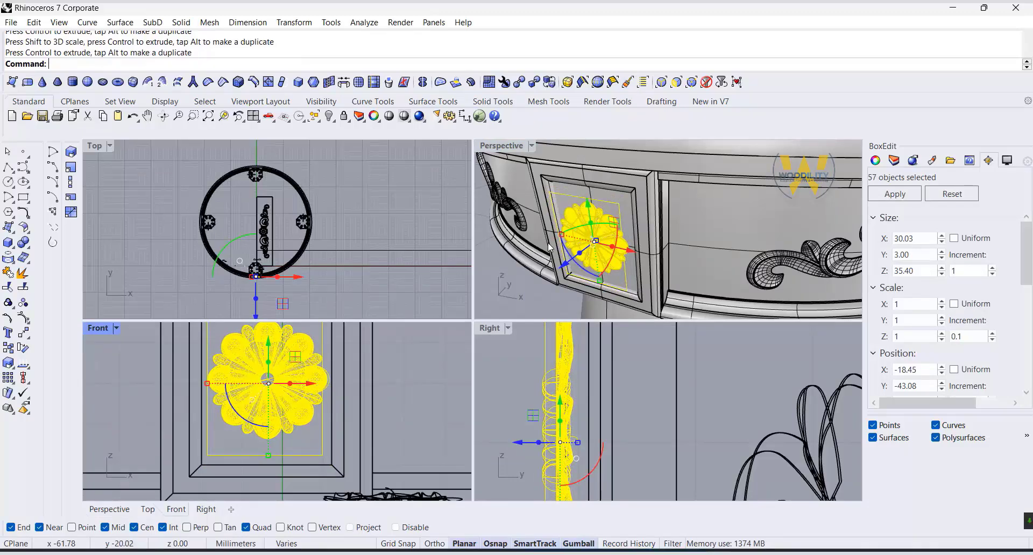
Reselect the entire rosette and rotate it 180° in the Right view so its carved face points outward
{"action": "scroll", "coordinate": [230, 271], "scroll_direction": "up", "scroll_amount": 6}
{"action": "scroll", "coordinate": [244, 280], "scroll_direction": "up", "scroll_amount": 4}
{"action": "left_click", "coordinate": [505, 290]}
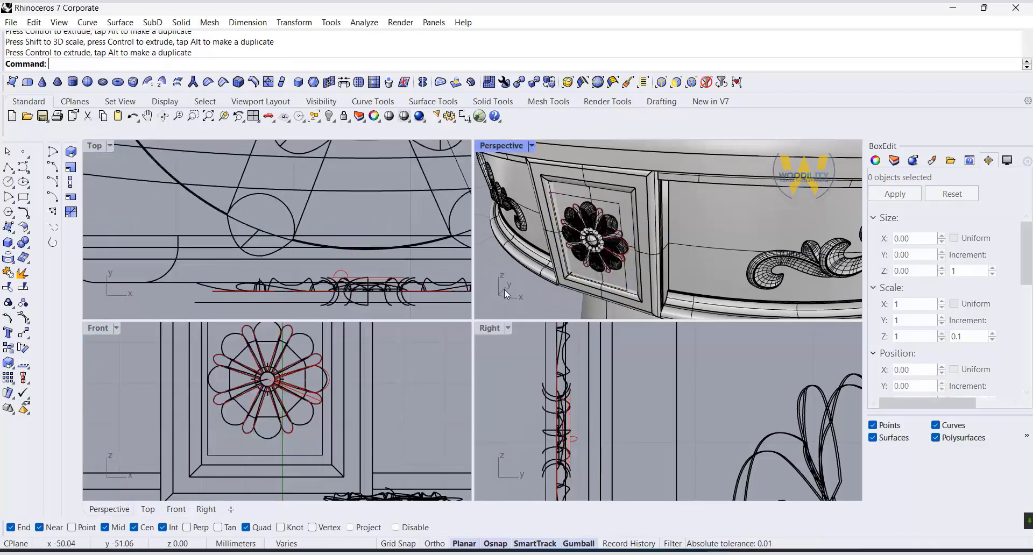
{"action": "left_click", "coordinate": [282, 414]}
{"action": "scroll", "coordinate": [264, 423], "scroll_direction": "down", "scroll_amount": 6}
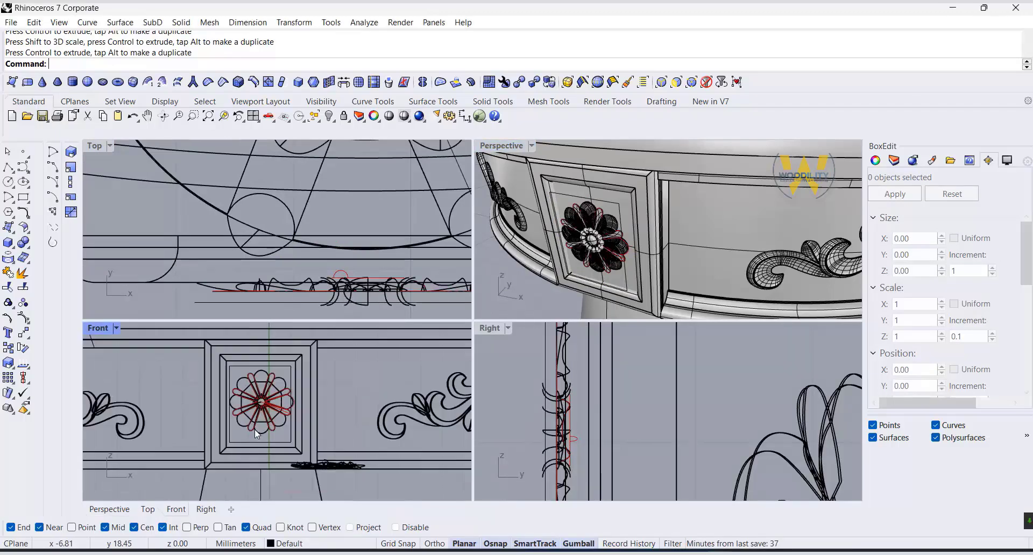
{"action": "left_click_drag", "start_coordinate": [200, 344], "coordinate": [312, 450]}
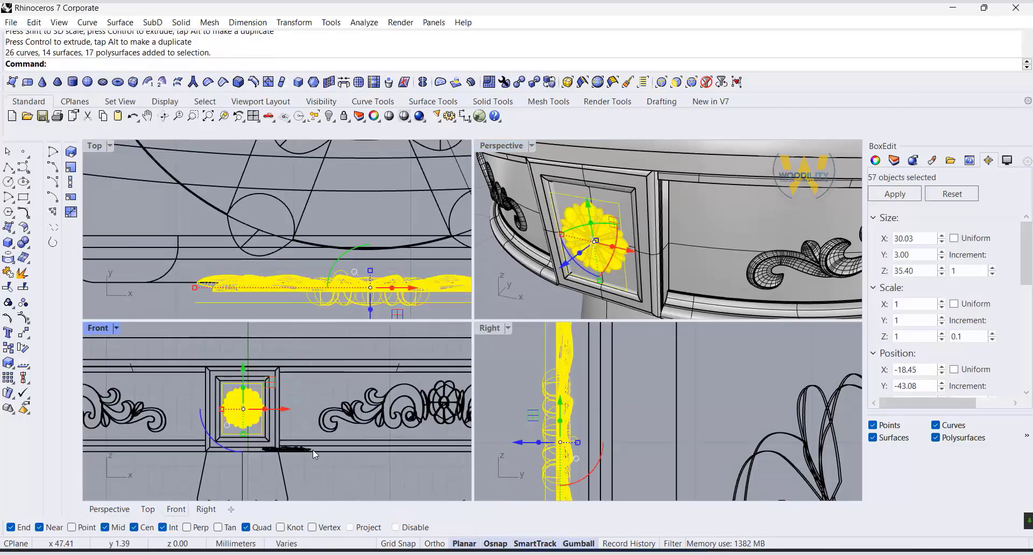
{"action": "left_click", "coordinate": [587, 473]}
{"action": "type", "text": "180"}
{"action": "key", "text": "Return"}
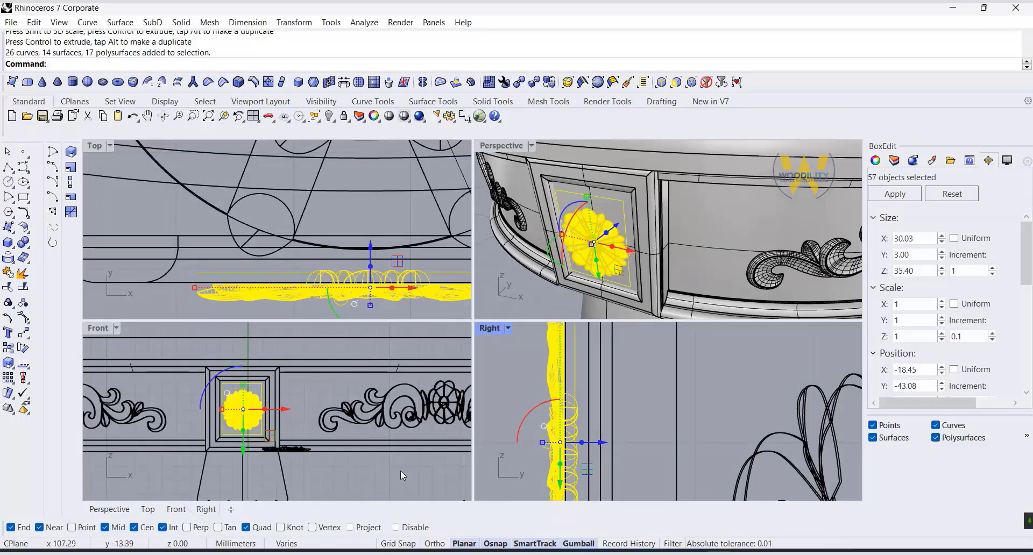
{"action": "key", "text": "Escape"}
Restrict selection to points and curves, and delete the rosette's leftover construction curves in the Front view
{"action": "scroll", "coordinate": [594, 254], "scroll_direction": "up", "scroll_amount": 5}
{"action": "right_click_drag", "start_coordinate": [594, 253], "coordinate": [646, 197]}
{"action": "scroll", "coordinate": [647, 198], "scroll_direction": "up", "scroll_amount": 2}
{"action": "scroll", "coordinate": [641, 209], "scroll_direction": "down", "scroll_amount": 2}
{"action": "scroll", "coordinate": [219, 395], "scroll_direction": "up", "scroll_amount": 3}
{"action": "scroll", "coordinate": [218, 395], "scroll_direction": "down", "scroll_amount": 4}
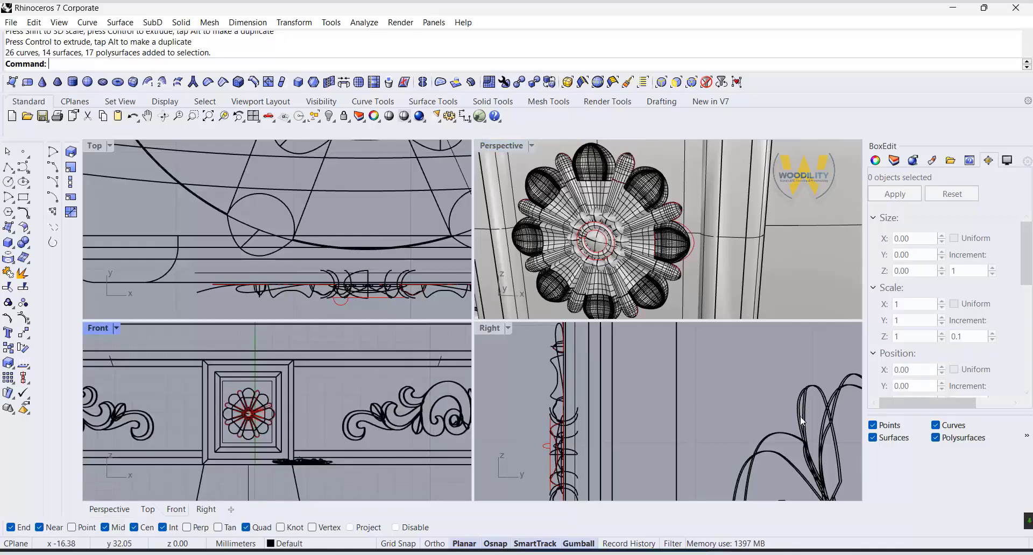
{"action": "left_click", "coordinate": [941, 426]}
{"action": "left_click", "coordinate": [937, 438]}
{"action": "left_click", "coordinate": [893, 438]}
{"action": "left_click_drag", "start_coordinate": [211, 335], "coordinate": [318, 458]}
{"action": "key", "text": "Delete"}
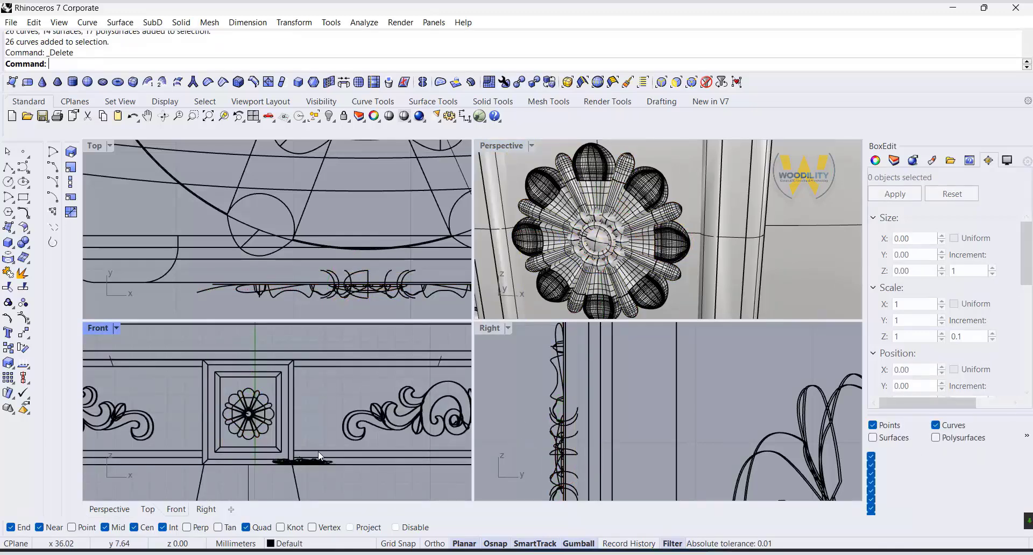
Select all the rosette's surfaces and polysurfaces in the Front view and group them
{"action": "left_click", "coordinate": [623, 247]}
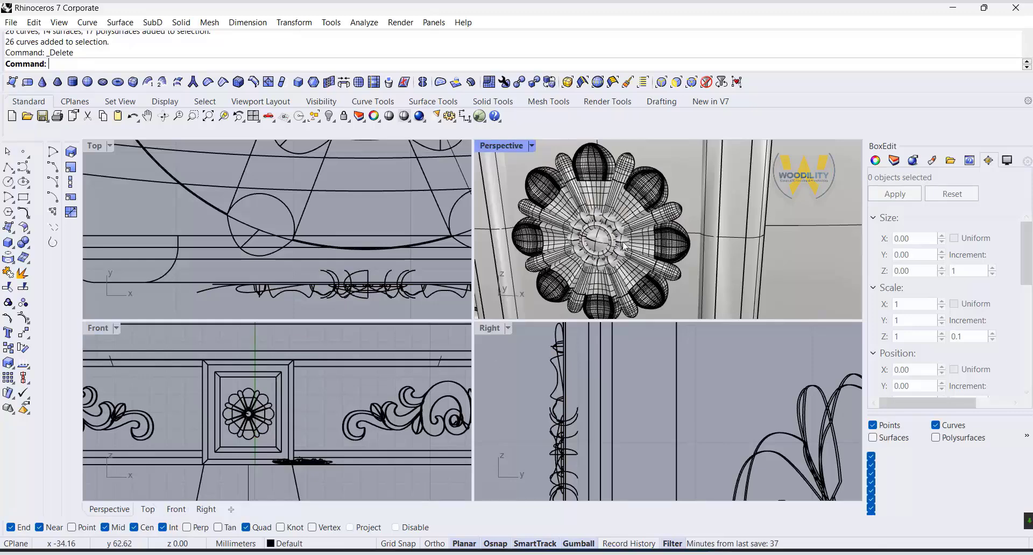
{"action": "scroll", "coordinate": [569, 242], "scroll_direction": "up", "scroll_amount": 4}
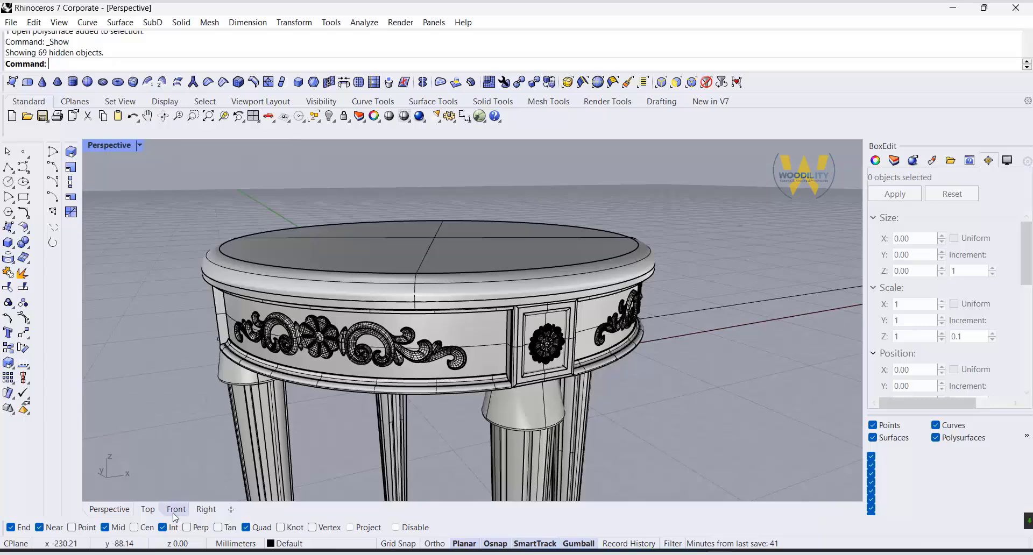
{"action": "left_click", "coordinate": [175, 511]}
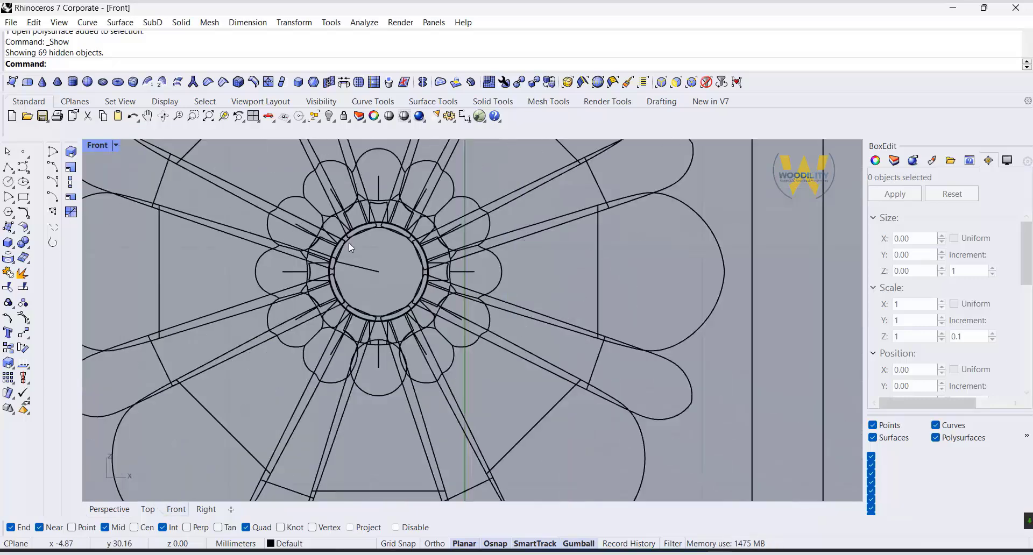
{"action": "scroll", "coordinate": [338, 273], "scroll_direction": "down", "scroll_amount": 2}
{"action": "left_click", "coordinate": [295, 297]}
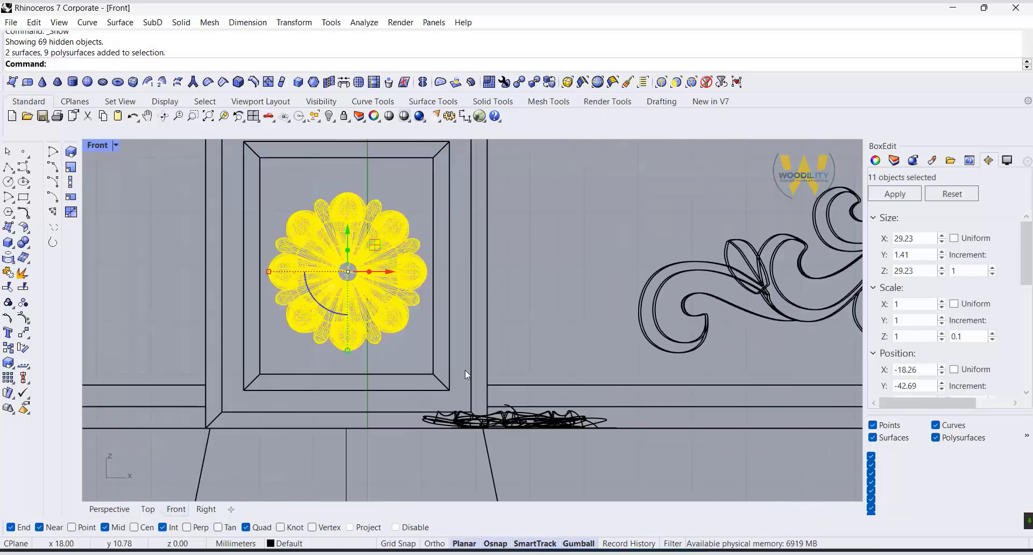
{"action": "left_click", "coordinate": [9, 304]}
{"action": "key", "text": "ctrl+m"}
Polar-array the grouped rosette around the centre of the stool top with 4 items over 360°
{"action": "scroll", "coordinate": [244, 247], "scroll_direction": "down", "scroll_amount": 3}
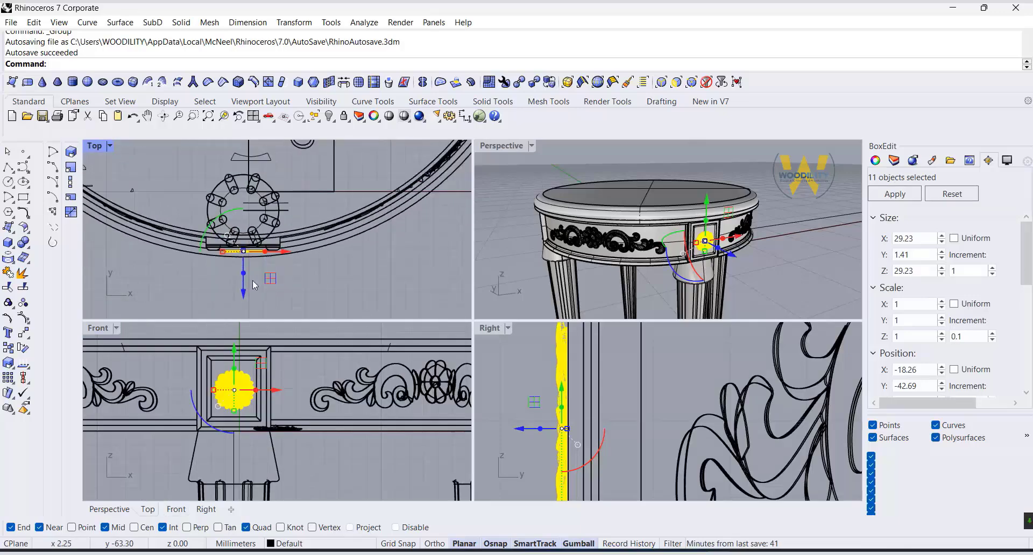
{"action": "left_click", "coordinate": [13, 383]}
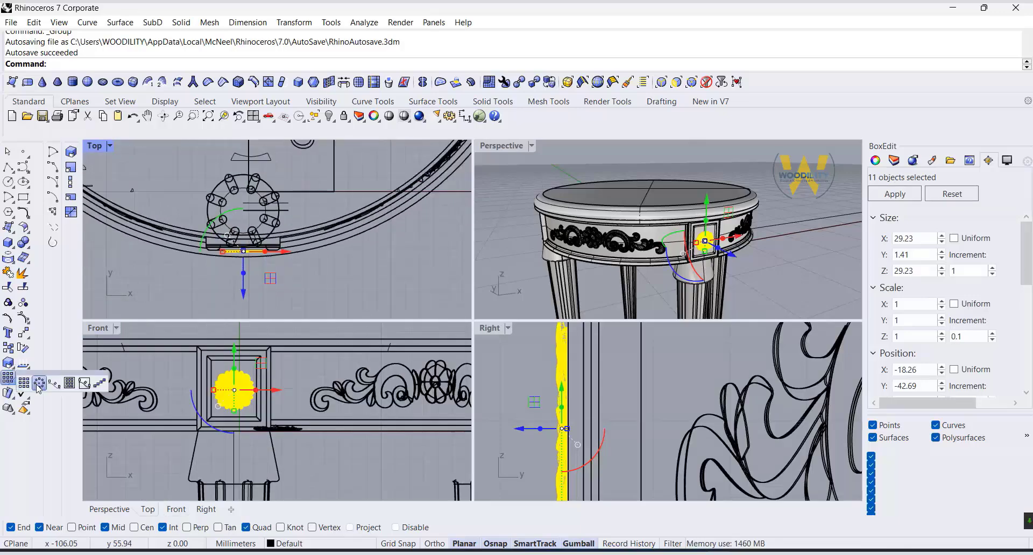
{"action": "left_click", "coordinate": [39, 383]}
{"action": "right_click_drag", "start_coordinate": [578, 206], "coordinate": [561, 267]}
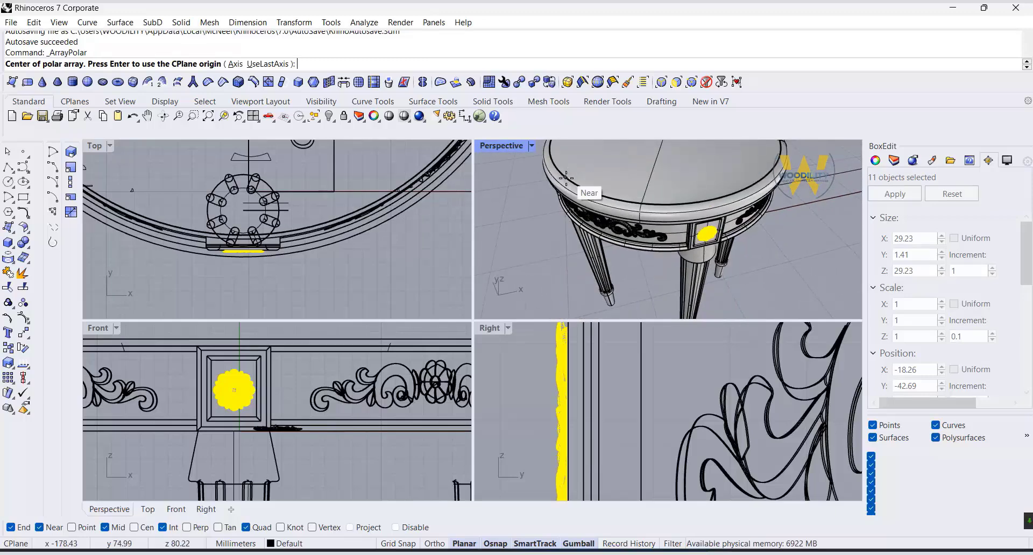
{"action": "left_click", "coordinate": [142, 528]}
{"action": "left_click", "coordinate": [594, 190]}
{"action": "key", "text": "Return"}
{"action": "key", "text": "Return"}
{"action": "double_click", "coordinate": [512, 145]}
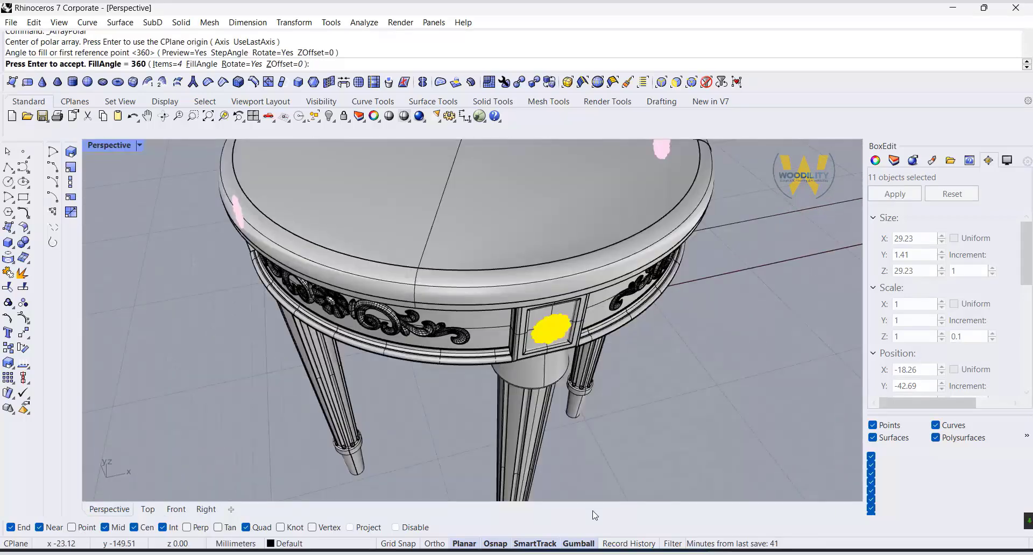
{"action": "right_click_drag", "start_coordinate": [575, 453], "coordinate": [592, 400]}
{"action": "right_click", "coordinate": [592, 400]}
{"action": "scroll", "coordinate": [560, 366], "scroll_direction": "up", "scroll_amount": 1}
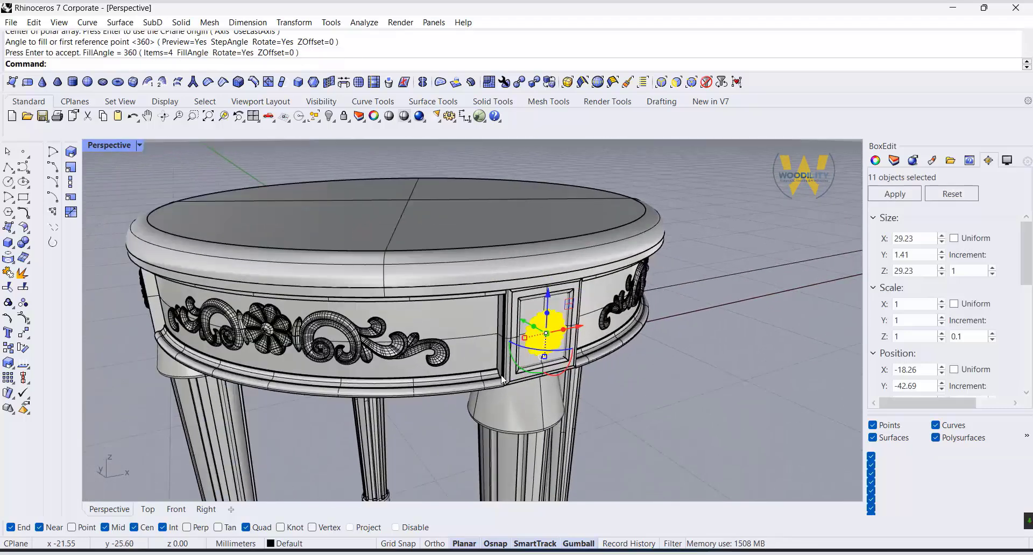
Polar-array the rectangular framed panel around the centre of the stool top with 4 items over 360°
{"action": "left_click", "coordinate": [511, 379]}
{"action": "left_click", "coordinate": [545, 411]}
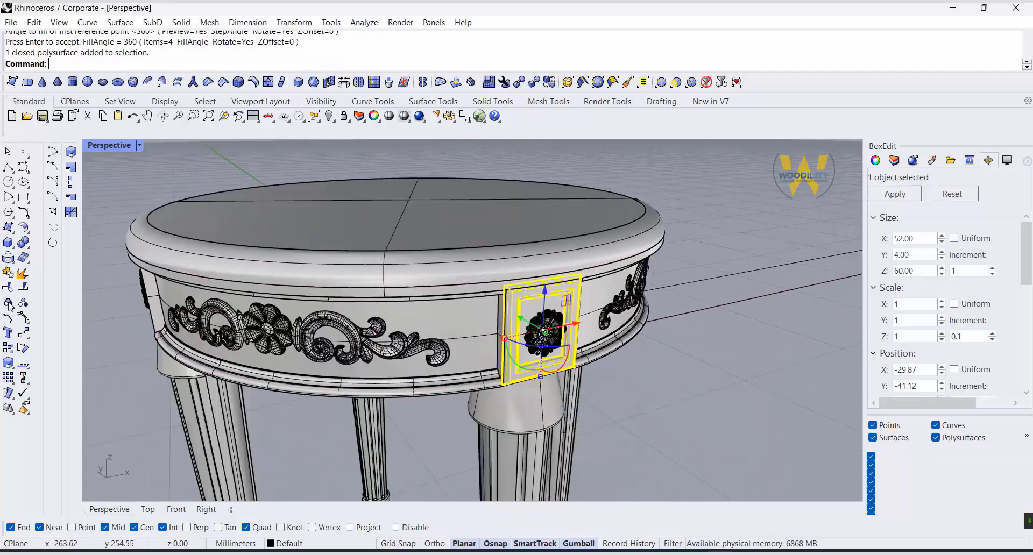
{"action": "left_click", "coordinate": [9, 380]}
{"action": "left_click", "coordinate": [409, 200]}
{"action": "key", "text": "Return"}
{"action": "right_click_drag", "start_coordinate": [256, 239], "coordinate": [540, 313]}
{"action": "key", "text": "Return"}
{"action": "key", "text": "Return"}
{"action": "scroll", "coordinate": [539, 313], "scroll_direction": "down", "scroll_amount": 7}
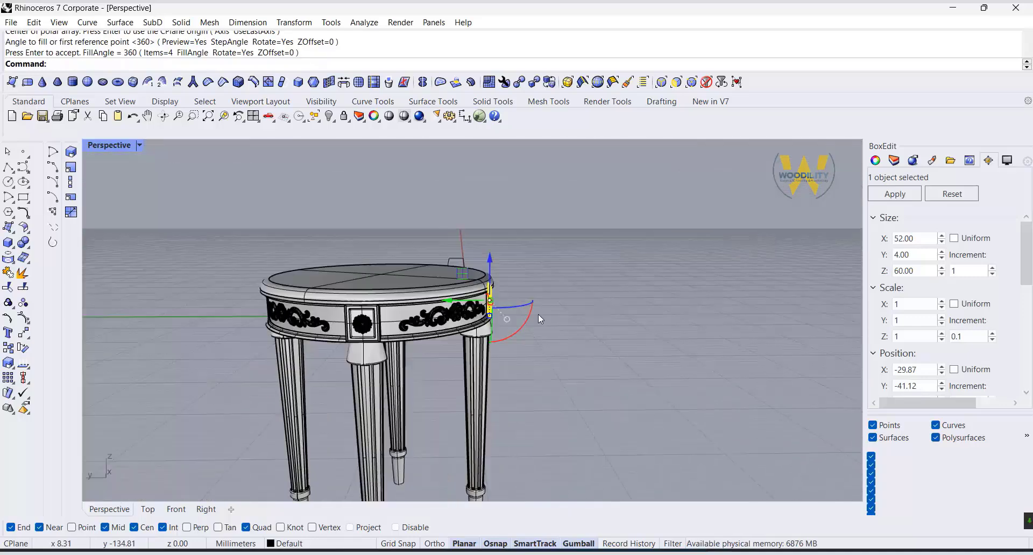
{"action": "right_click_drag", "start_coordinate": [418, 421], "coordinate": [350, 433]}
{"action": "left_click", "coordinate": [698, 394]}
{"action": "right_click_drag", "start_coordinate": [699, 395], "coordinate": [215, 408]}
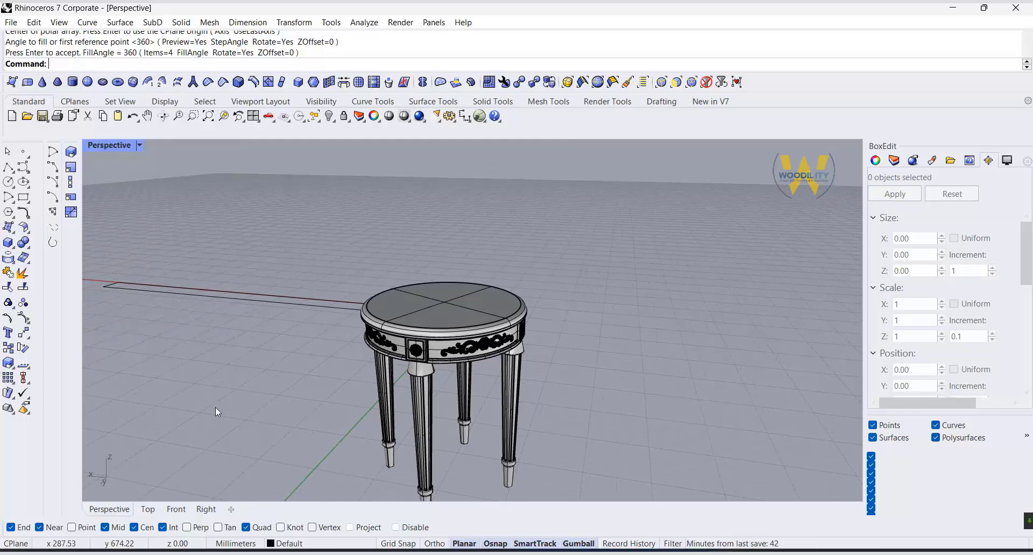
{"action": "scroll", "coordinate": [389, 322], "scroll_direction": "up", "scroll_amount": 5}
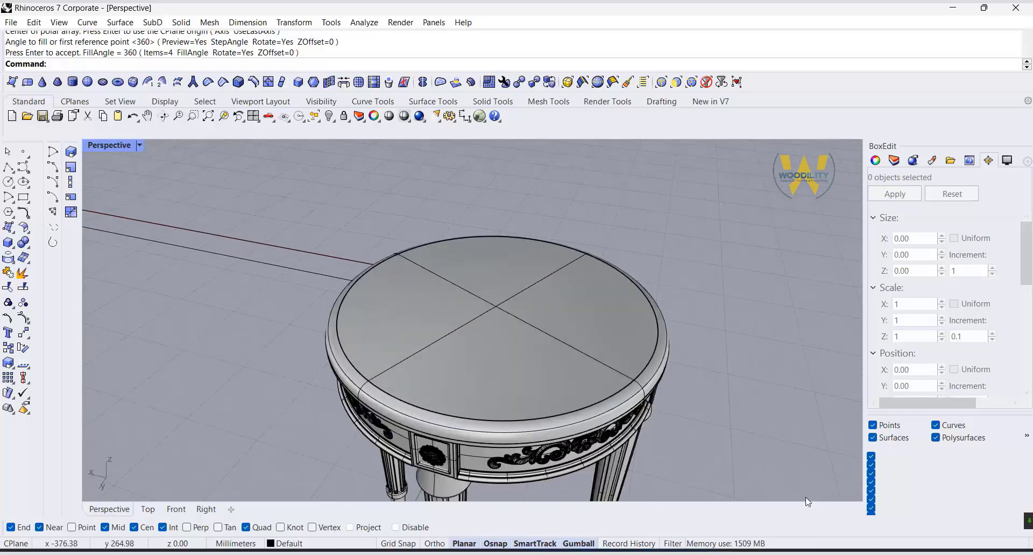
Switch the Perspective view from Rendered to Shaded display and frame the lower end of one leg
{"action": "left_click", "coordinate": [139, 145]}
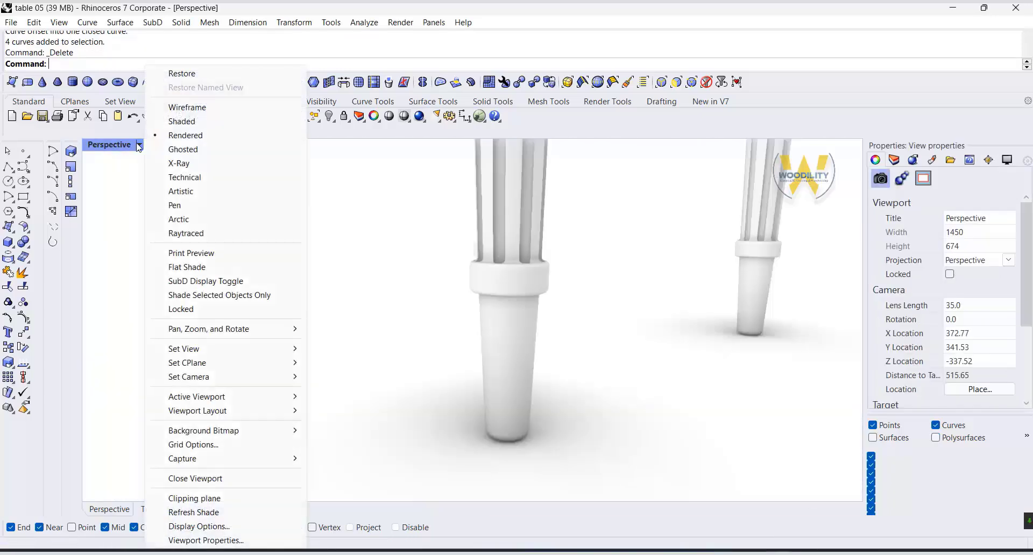
{"action": "left_click", "coordinate": [182, 121]}
{"action": "scroll", "coordinate": [509, 482], "scroll_direction": "up", "scroll_amount": 3}
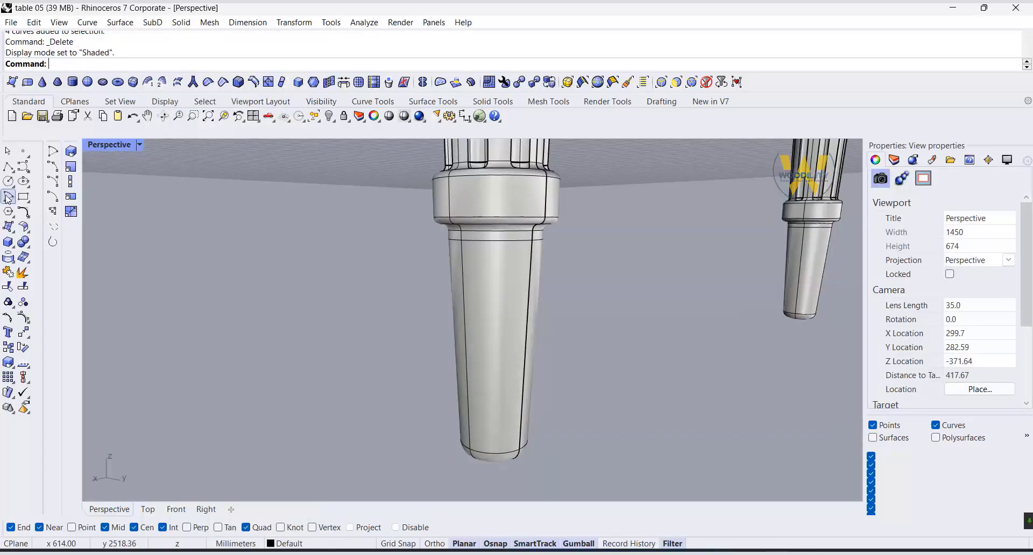
Extract two isocurve circles from the leg's tapered foot, one near its lower end and one just below the collar
{"action": "left_click", "coordinate": [14, 263]}
{"action": "left_click", "coordinate": [97, 263]}
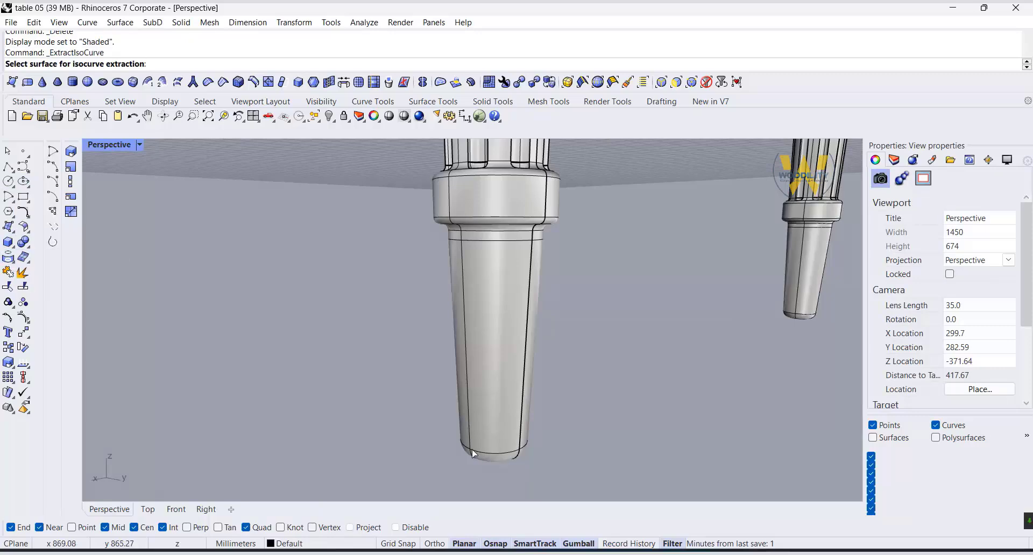
{"action": "left_click", "coordinate": [492, 456]}
{"action": "left_click", "coordinate": [494, 454]}
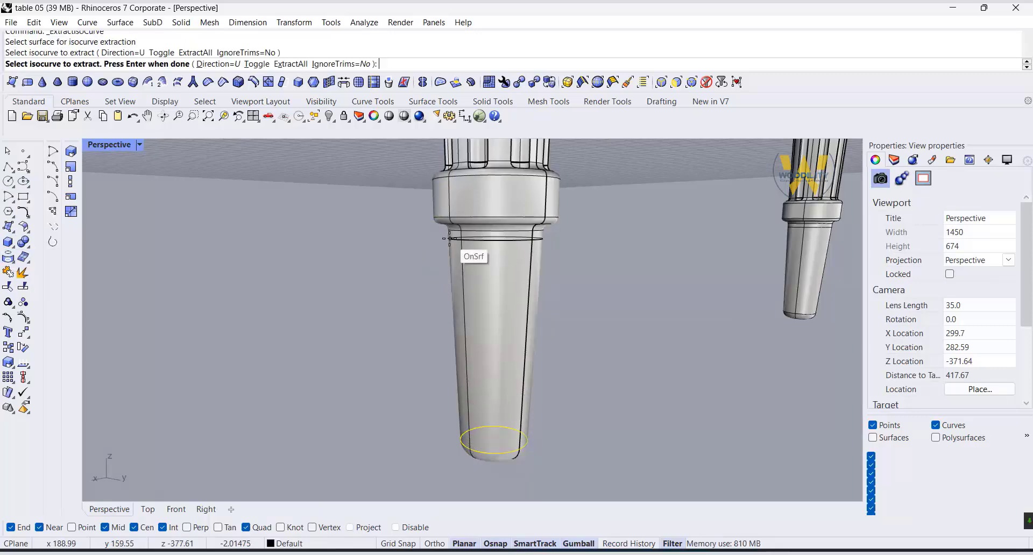
{"action": "right_click_drag", "start_coordinate": [449, 231], "coordinate": [458, 228]}
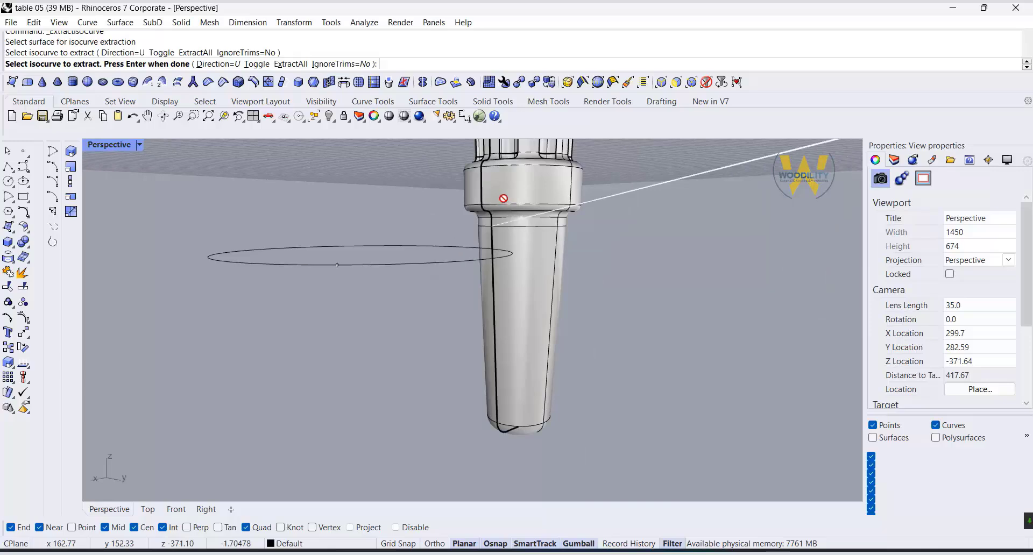
{"action": "scroll", "coordinate": [501, 211], "scroll_direction": "up", "scroll_amount": 5}
{"action": "scroll", "coordinate": [458, 307], "scroll_direction": "down", "scroll_amount": 5}
{"action": "right_click_drag", "start_coordinate": [465, 317], "coordinate": [707, 334]}
{"action": "scroll", "coordinate": [689, 325], "scroll_direction": "up", "scroll_amount": 5}
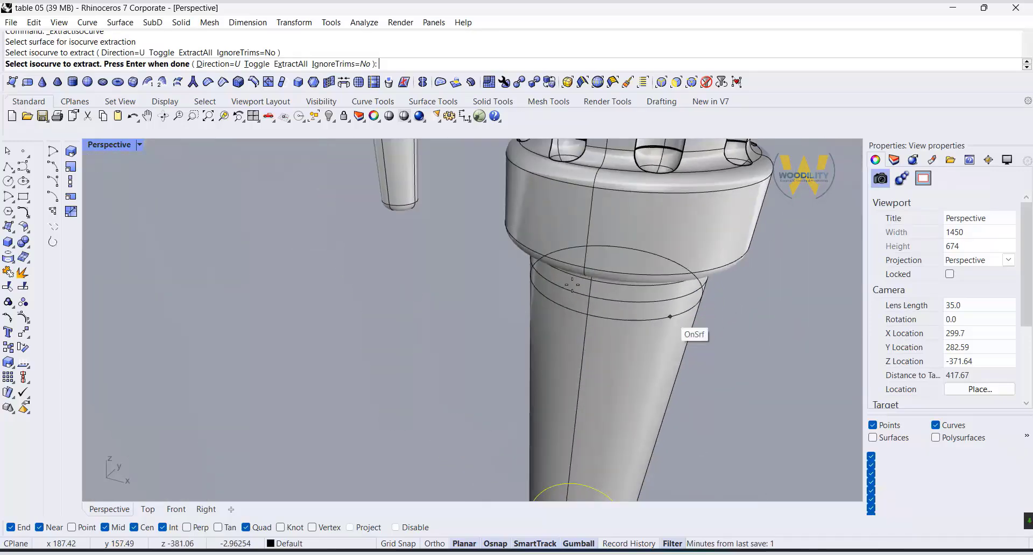
{"action": "left_click", "coordinate": [592, 279]}
{"action": "key", "text": "Return"}
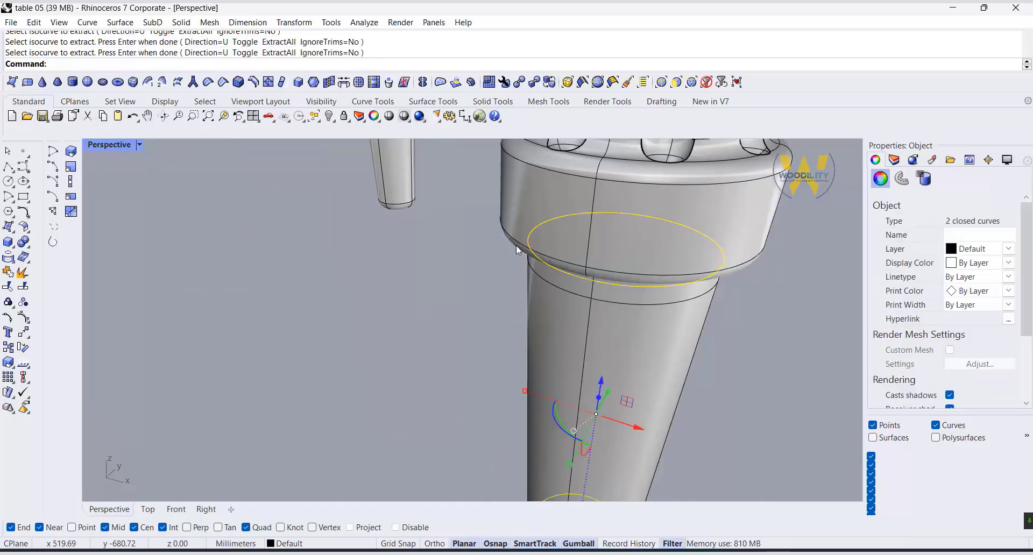
Offset the lower and upper extracted circles of the leg foot outward by 1 mm
{"action": "left_click", "coordinate": [28, 218]}
{"action": "left_click", "coordinate": [175, 216]}
{"action": "mouse_move", "coordinate": [427, 325]}
{"action": "right_mouse_down"}
{"action": "mouse_move", "coordinate": [325, 281]}
{"action": "mouse_move", "coordinate": [346, 231]}
{"action": "mouse_move", "coordinate": [426, 350]}
{"action": "mouse_move", "coordinate": [446, 319]}
{"action": "right_mouse_up"}
{"action": "left_click", "coordinate": [463, 347]}
{"action": "left_click", "coordinate": [363, 350]}
{"action": "right_click_drag", "start_coordinate": [362, 350], "coordinate": [430, 450]}
{"action": "scroll", "coordinate": [428, 447], "scroll_direction": "down", "scroll_amount": 8}
{"action": "scroll", "coordinate": [398, 180], "scroll_direction": "up", "scroll_amount": 2}
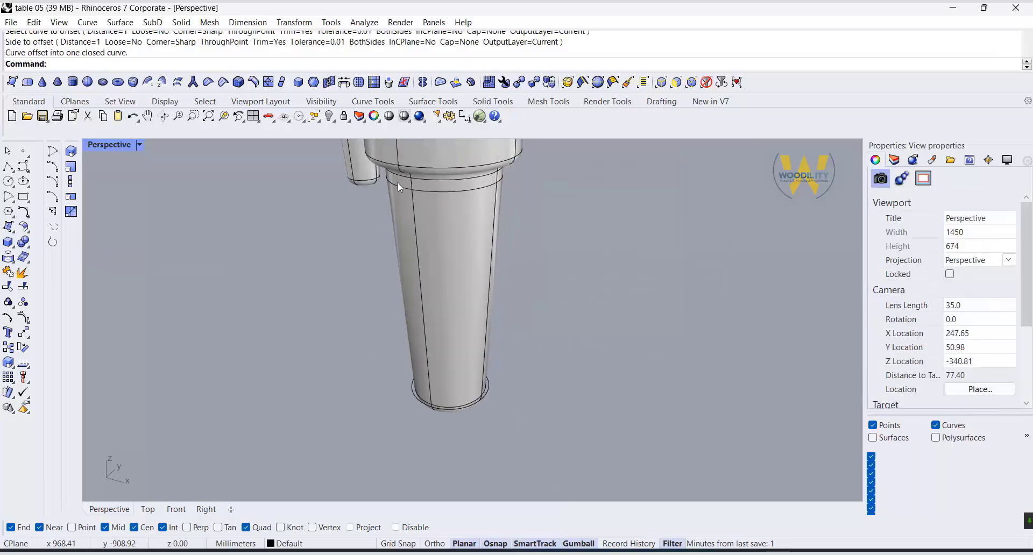
{"action": "left_click", "coordinate": [406, 177]}
{"action": "right_click", "coordinate": [339, 196]}
{"action": "left_click", "coordinate": [338, 197]}
{"action": "left_click", "coordinate": [617, 291]}
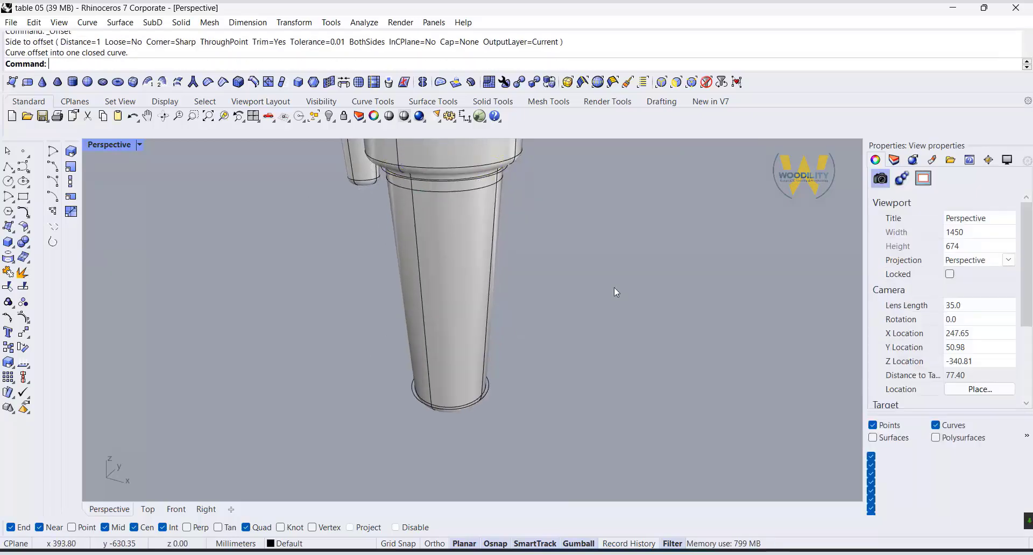
Loft a surface between the upper and lower offset circles around the leg foot to form a tapered sleeve
{"action": "left_click", "coordinate": [16, 233]}
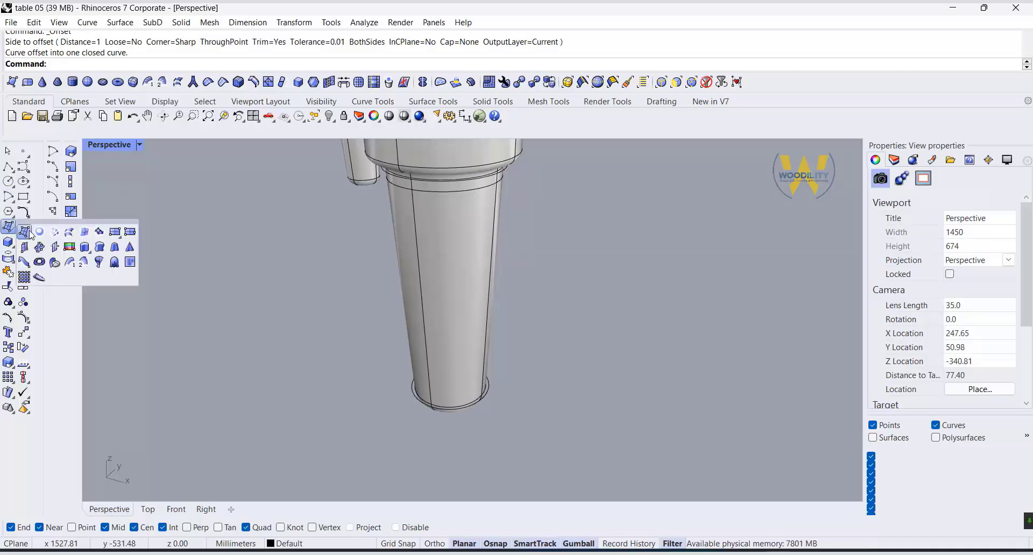
{"action": "left_click", "coordinate": [69, 235]}
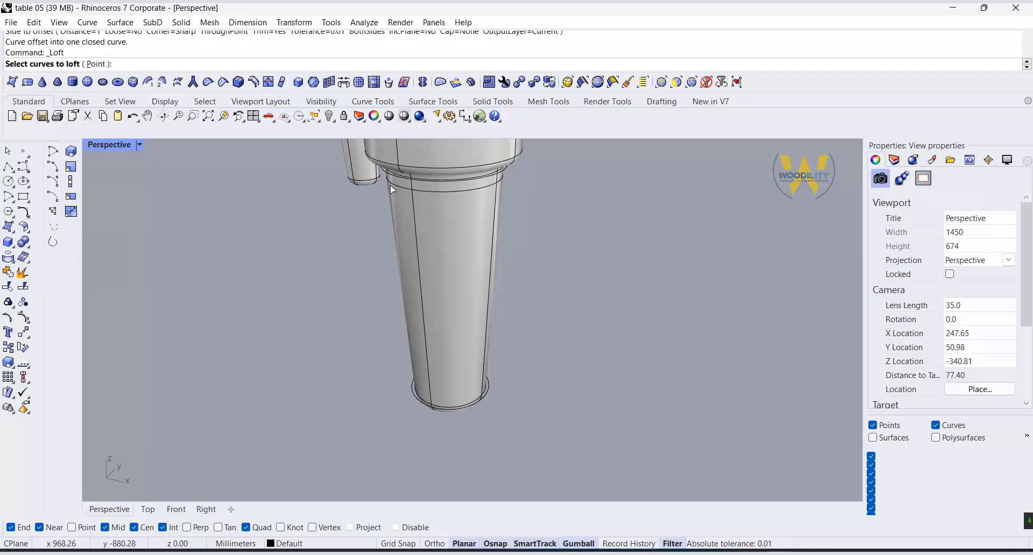
{"action": "left_click", "coordinate": [383, 175]}
{"action": "left_click", "coordinate": [416, 401]}
{"action": "key", "text": "Return"}
{"action": "key", "text": "Return"}
{"action": "left_click", "coordinate": [712, 398]}
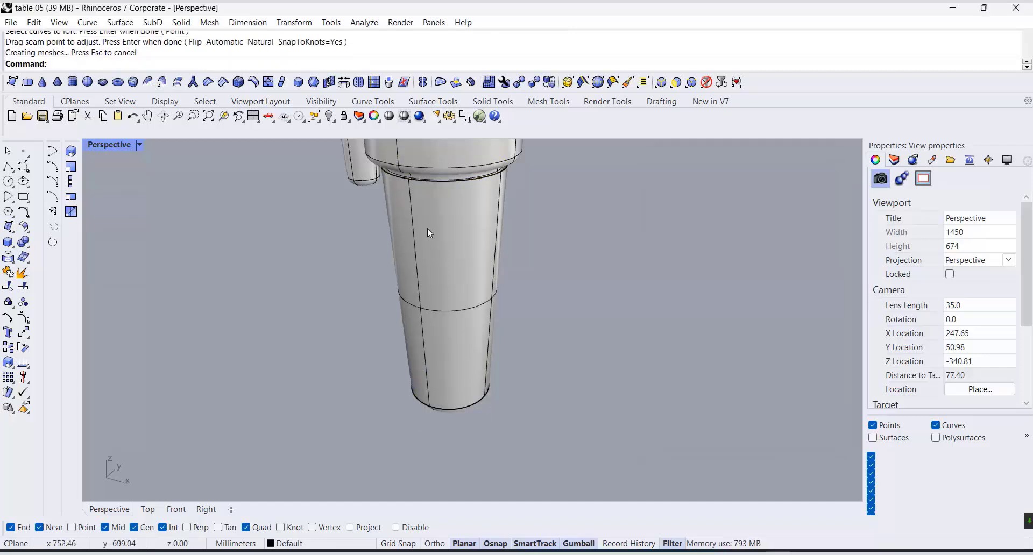
Allow surfaces and polysurfaces in the selection filter, and cap the open ends of the lofted foot sleeve
{"action": "left_click", "coordinate": [936, 438]}
{"action": "left_click", "coordinate": [873, 439]}
{"action": "left_click", "coordinate": [451, 315]}
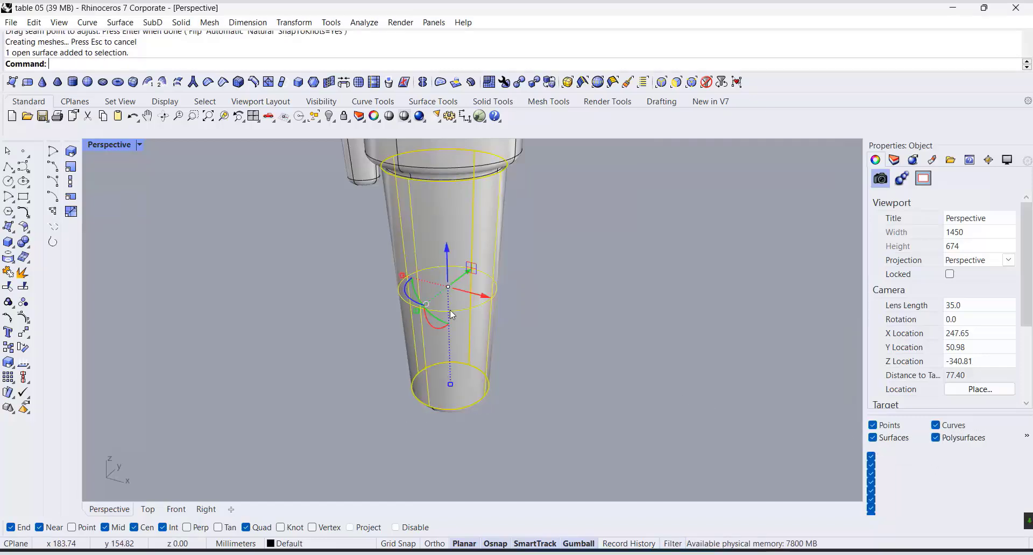
{"action": "left_click", "coordinate": [28, 249]}
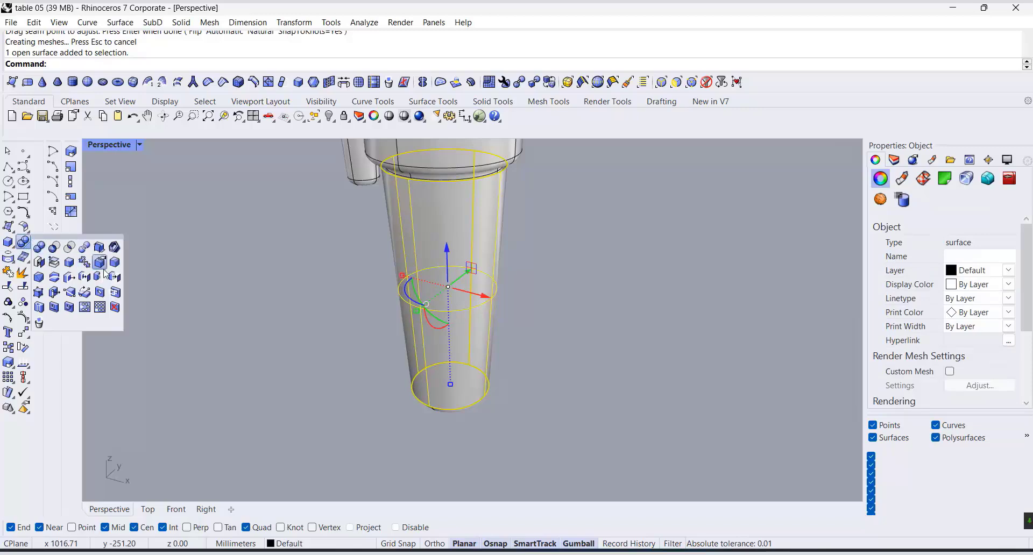
{"action": "left_click", "coordinate": [40, 265]}
{"action": "left_click", "coordinate": [333, 422]}
Polar-array the capped foot sleeve around the centre of the stool top over a full 360°
{"action": "right_click_drag", "start_coordinate": [334, 422], "coordinate": [226, 377]}
{"action": "left_click", "coordinate": [467, 323]}
{"action": "double_click", "coordinate": [109, 145]}
{"action": "scroll", "coordinate": [212, 367], "scroll_direction": "down", "scroll_amount": 1}
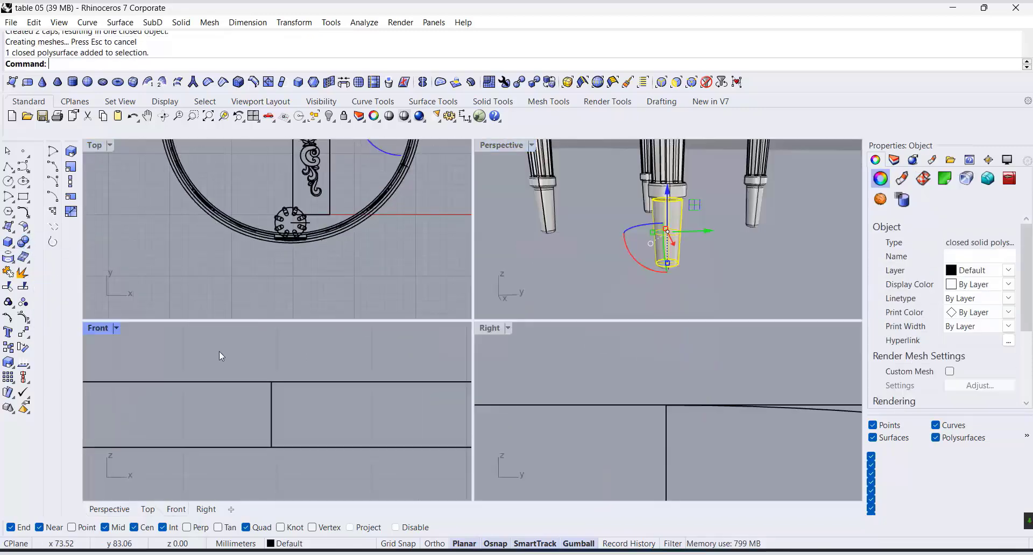
{"action": "scroll", "coordinate": [261, 286], "scroll_direction": "down", "scroll_amount": 5}
{"action": "scroll", "coordinate": [595, 352], "scroll_direction": "down", "scroll_amount": 3}
{"action": "scroll", "coordinate": [597, 269], "scroll_direction": "down", "scroll_amount": 5}
{"action": "right_click_drag", "start_coordinate": [606, 254], "coordinate": [611, 274]}
{"action": "scroll", "coordinate": [583, 232], "scroll_direction": "up", "scroll_amount": 10}
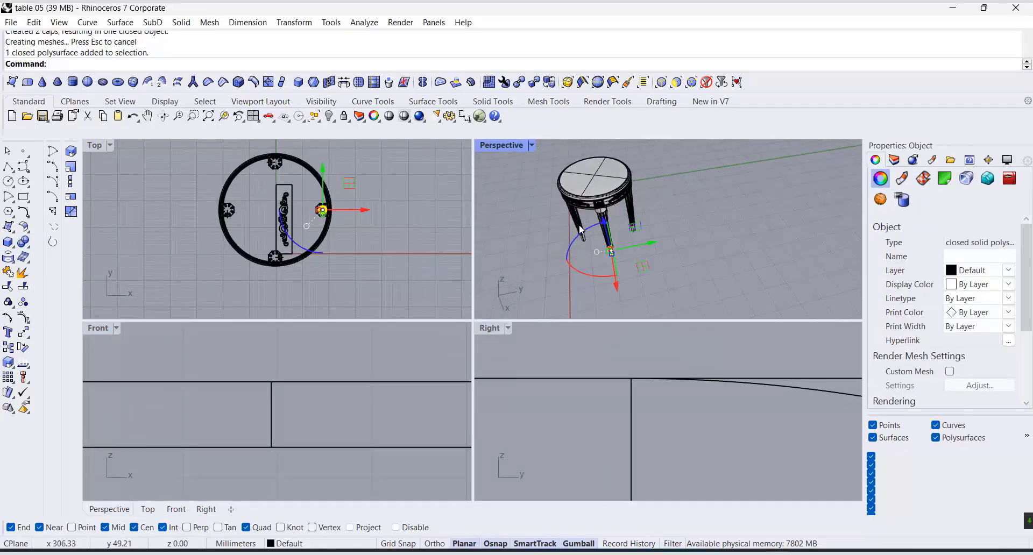
{"action": "scroll", "coordinate": [591, 261], "scroll_direction": "down", "scroll_amount": 5}
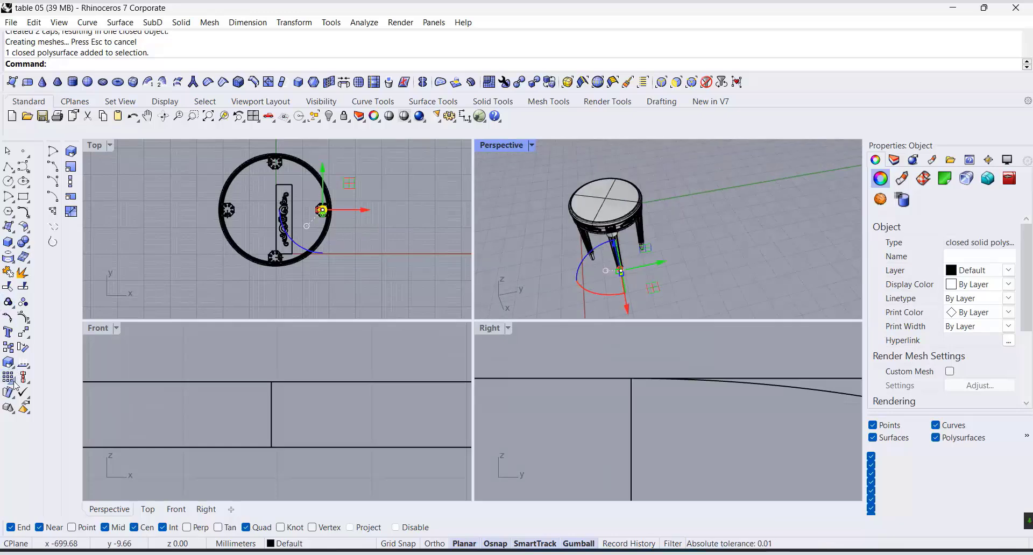
{"action": "left_click", "coordinate": [42, 382]}
{"action": "scroll", "coordinate": [590, 176], "scroll_direction": "up", "scroll_amount": 3}
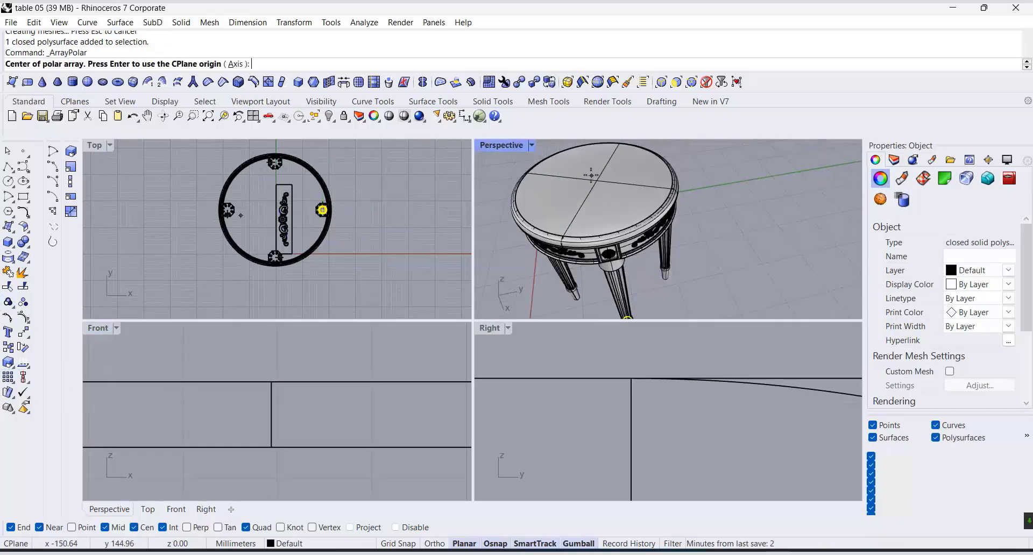
{"action": "left_click", "coordinate": [525, 205]}
{"action": "key", "text": "Return"}
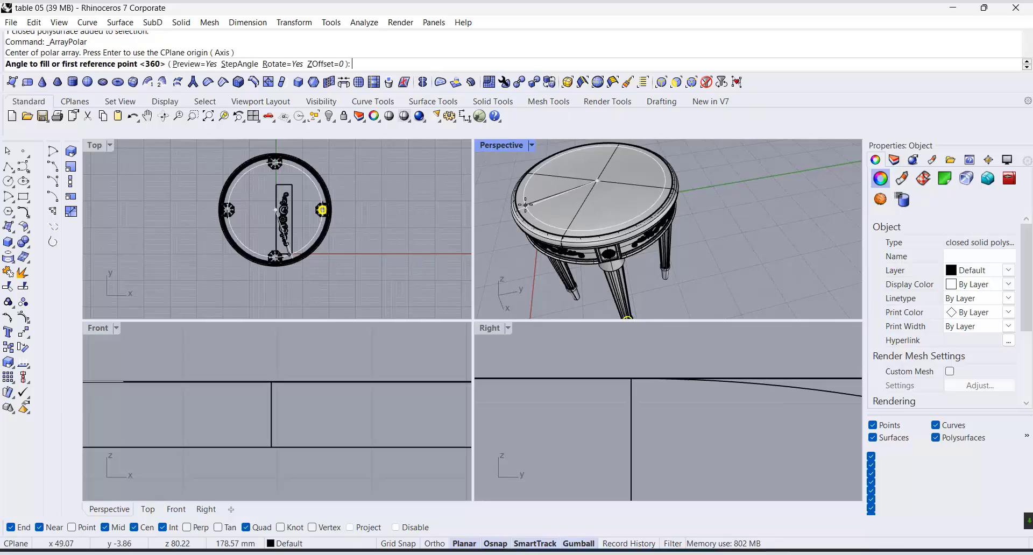
{"action": "key", "text": "Return"}
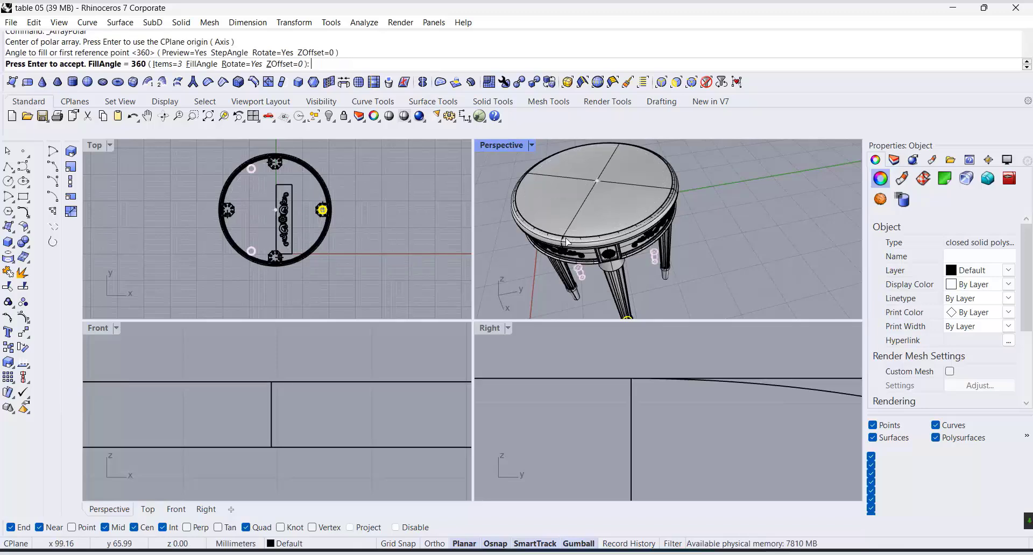
{"action": "key", "text": "Return"}
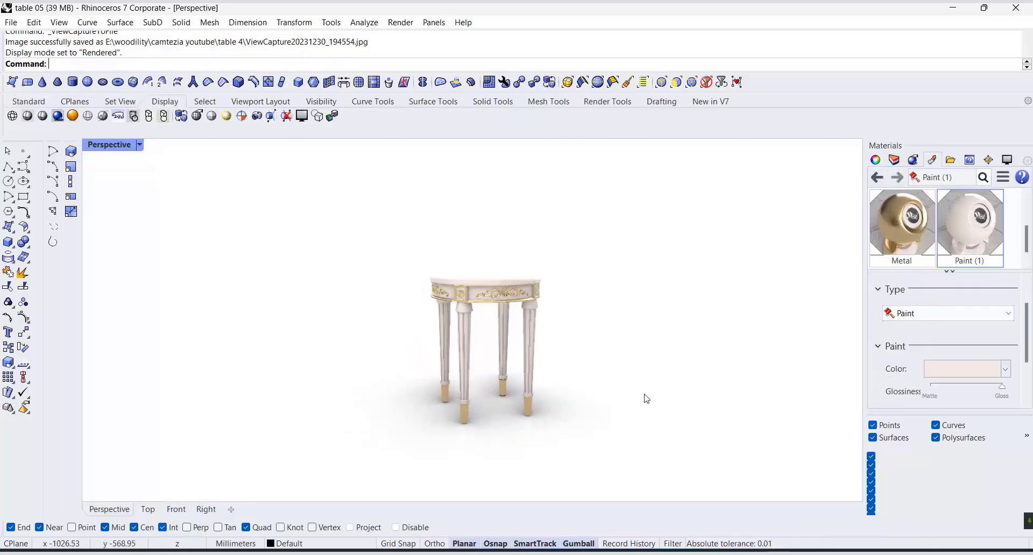